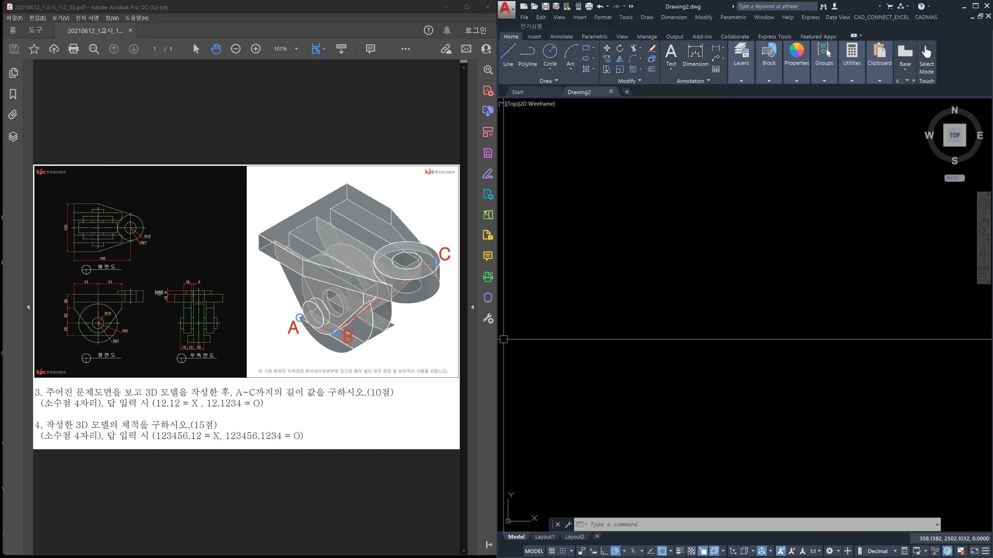
Step: Examine the plate, boss, side lugs, pin and roller in the three views of the PDF problem drawing
scroll(157, 285, "up", 3, "ctrl")
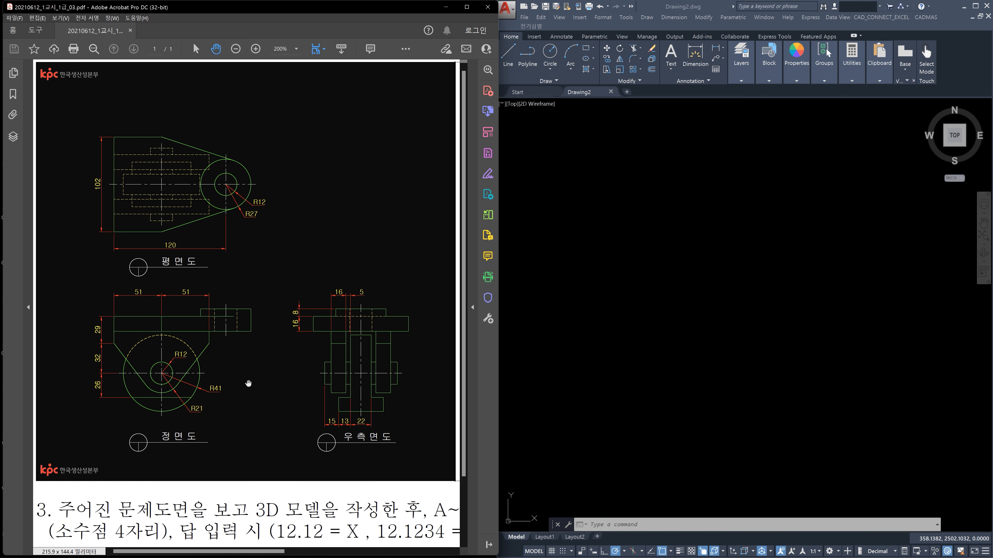
key("ctrl+2")
mouse_move(162, 138)
left_mouse_down()
mouse_move(114, 138)
mouse_move(115, 233)
mouse_move(156, 235)
mouse_move(229, 210)
left_mouse_up()
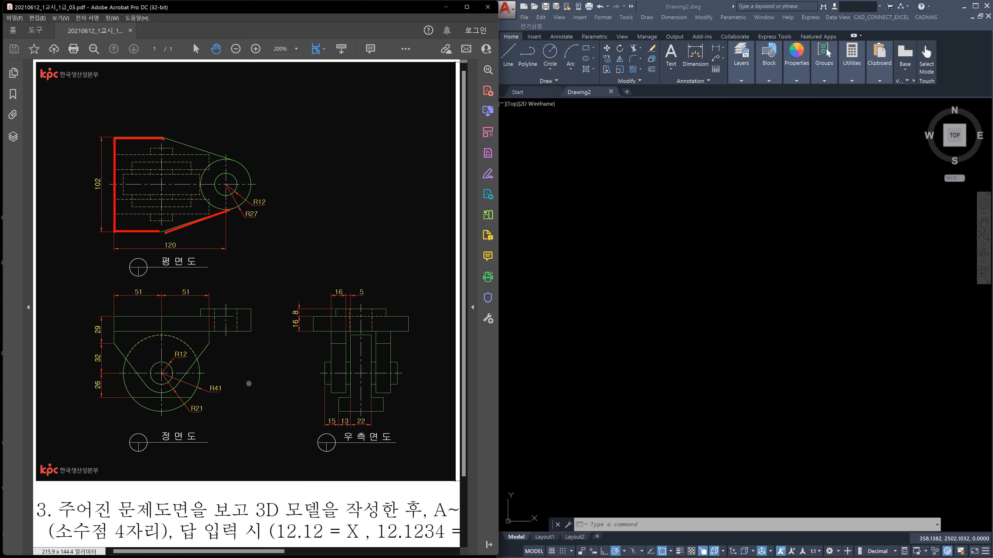
mouse_move(163, 138)
left_mouse_down()
mouse_move(233, 159)
mouse_move(246, 192)
left_mouse_up()
left_click_drag(115, 332, 251, 316)
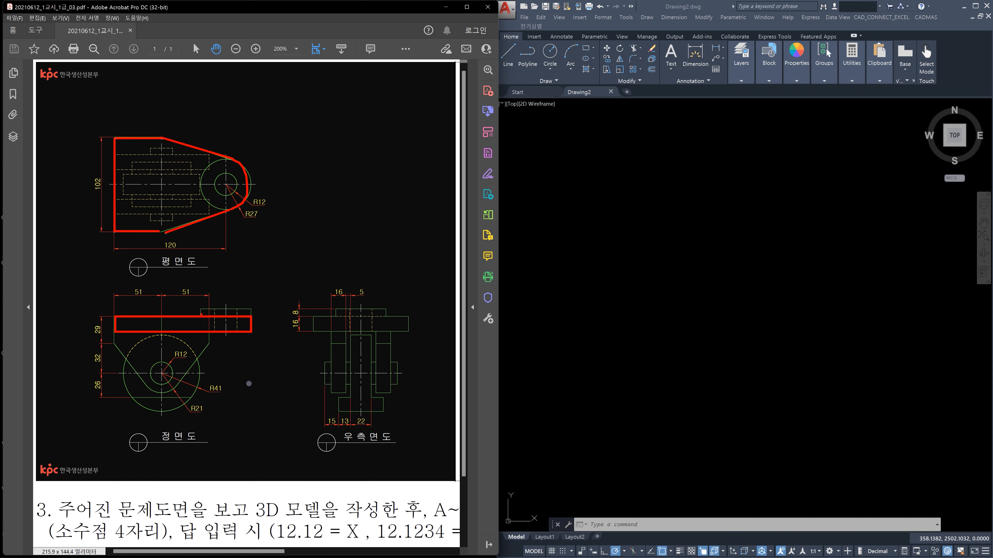
mouse_move(201, 309)
left_mouse_down()
mouse_move(252, 315)
mouse_move(241, 298)
left_mouse_up()
mouse_move(114, 335)
left_mouse_down("shift")
mouse_move(148, 390)
mouse_move(171, 390)
mouse_move(210, 340)
left_mouse_up("shift")
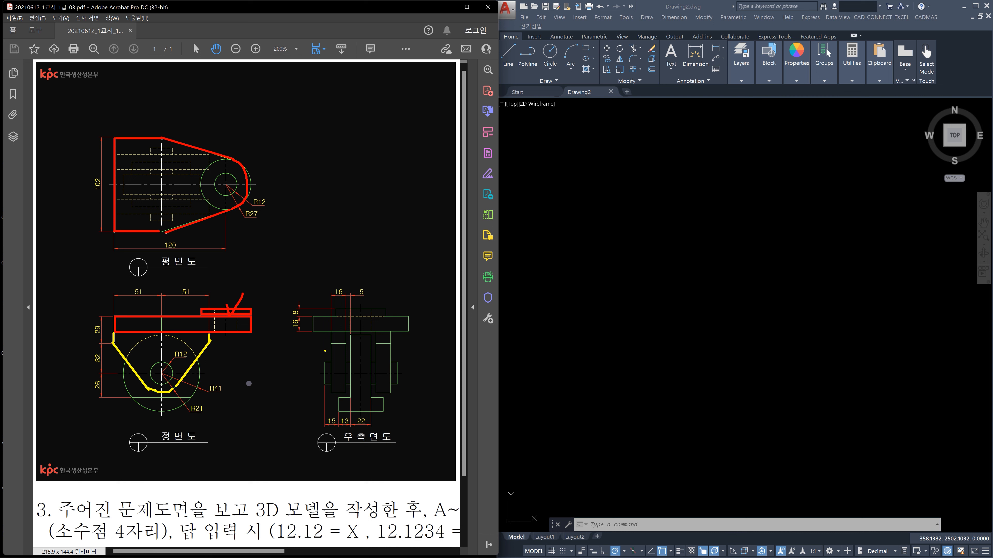
left_click_drag(329, 333, 346, 393, "ctrl")
key("b")
left_click_drag(378, 333, 390, 393, "ctrl")
key("y")
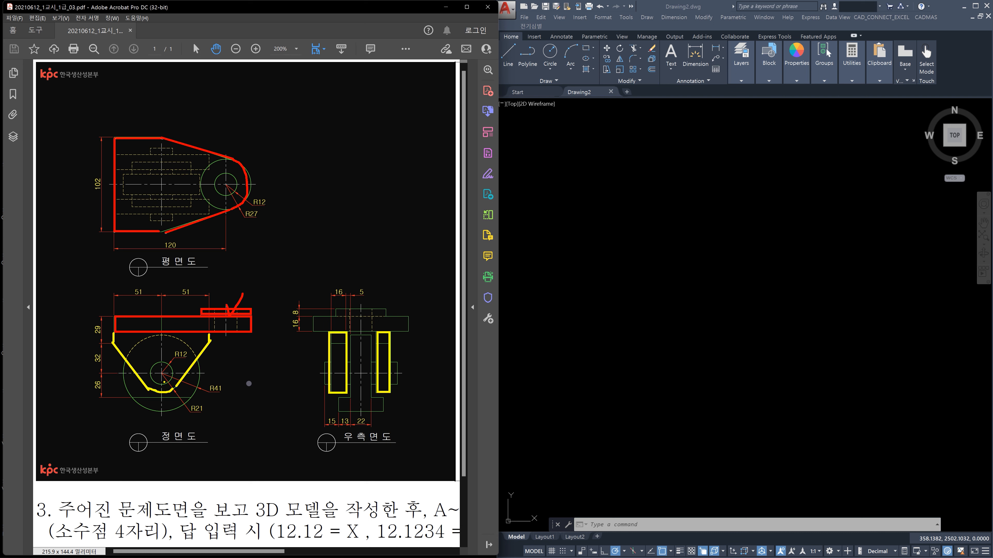
mouse_move(173, 378)
left_mouse_down()
mouse_move(158, 385)
mouse_move(150, 367)
mouse_move(171, 376)
left_mouse_up()
left_click_drag(323, 362, 398, 385)
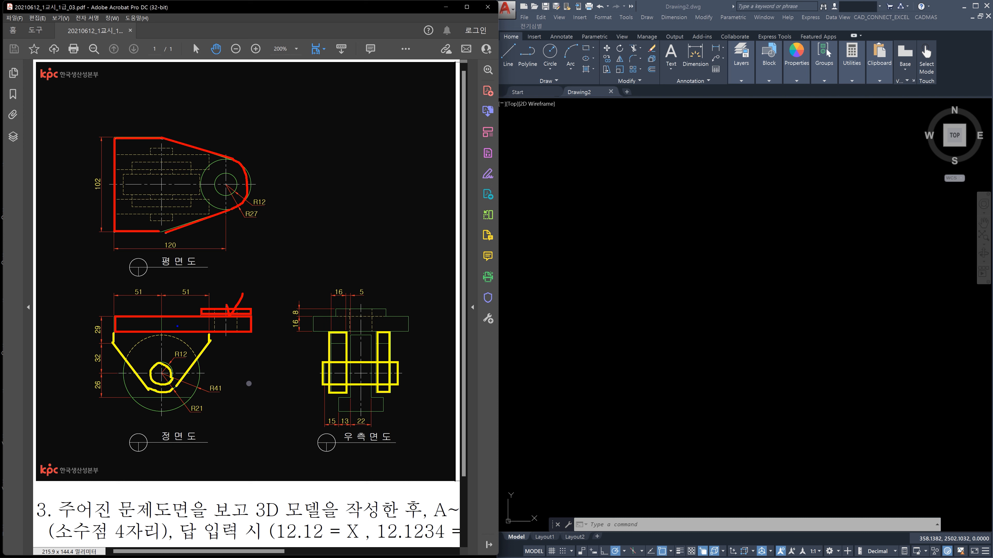
mouse_move(185, 336)
left_mouse_down()
mouse_move(143, 333)
mouse_move(130, 382)
mouse_move(167, 415)
mouse_move(197, 353)
left_mouse_up()
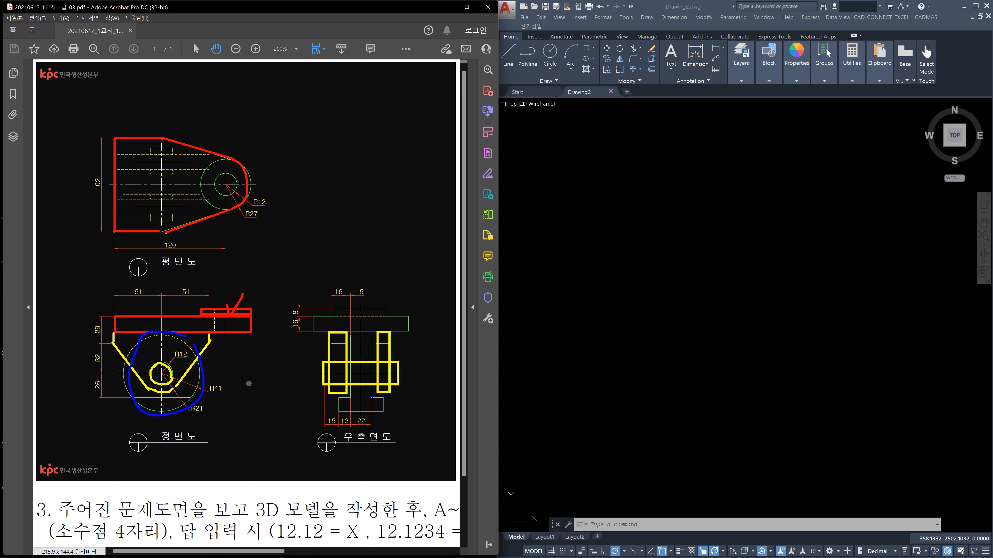
left_click_drag(382, 398, 374, 413)
left_click_drag(344, 395, 337, 413)
left_click_drag(165, 155, 199, 136)
mouse_move(243, 321)
left_mouse_down()
mouse_move(252, 308)
mouse_move(256, 329)
left_mouse_up()
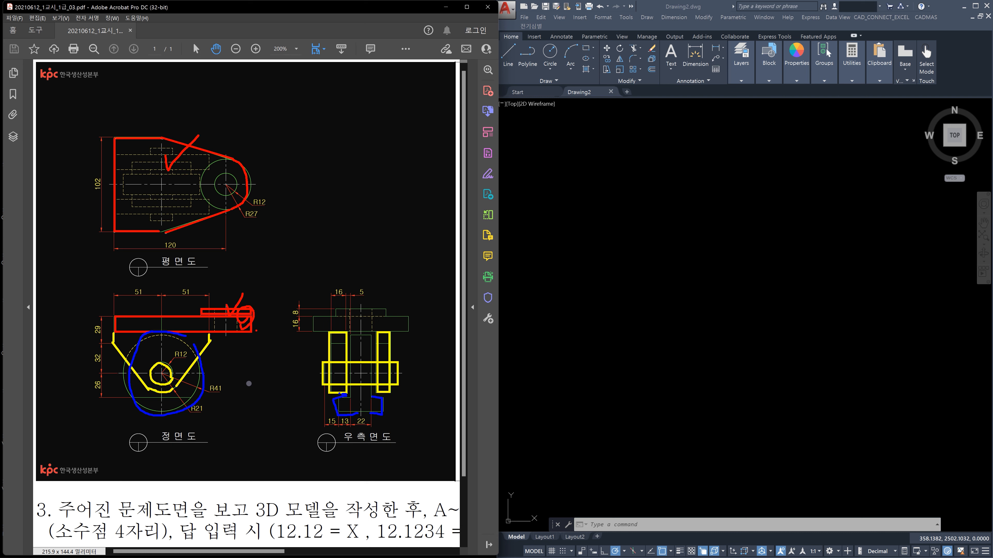
key("Escape")
Step: Switch to AutoCAD and draw a vertical and a horizontal construction line through one common point
left_click(638, 341)
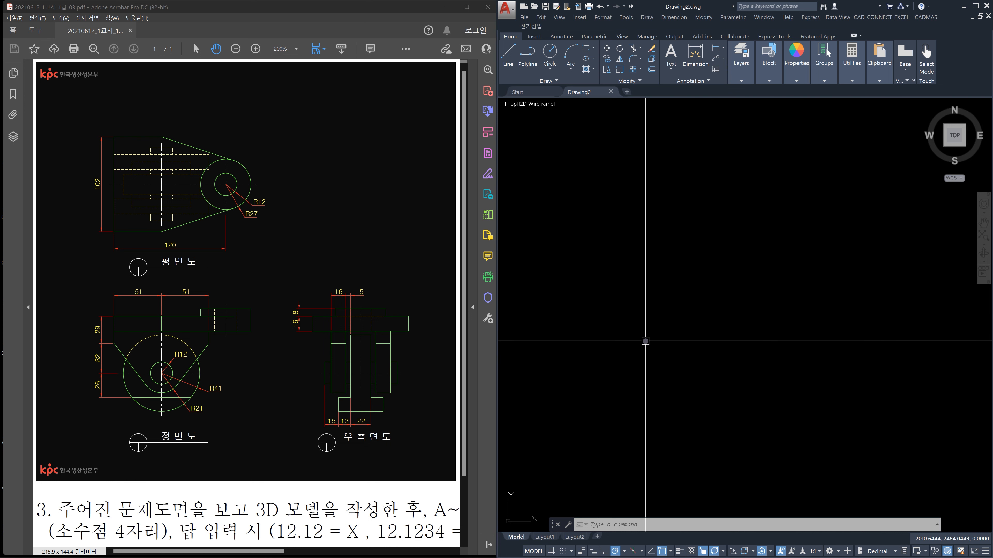
type("xl")
key("Return")
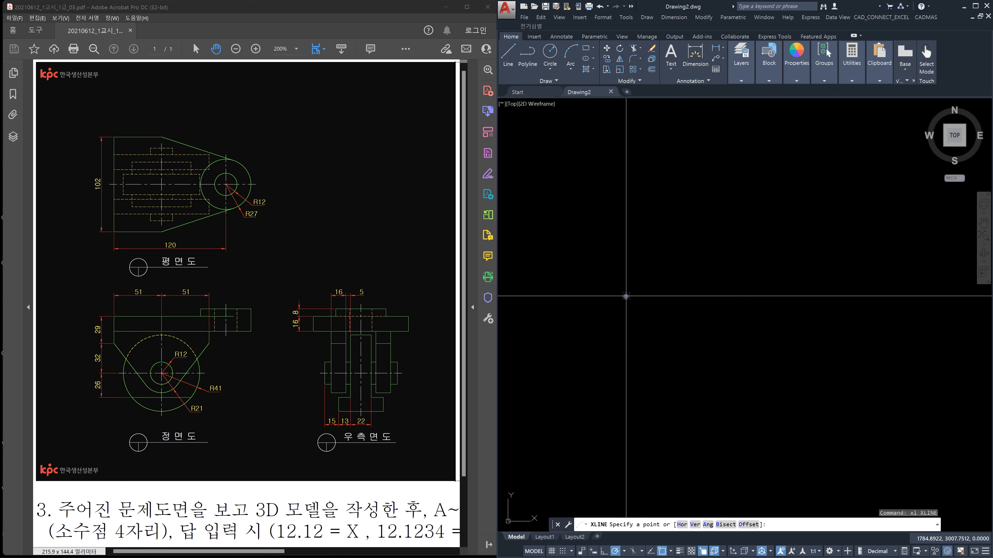
left_click(631, 299)
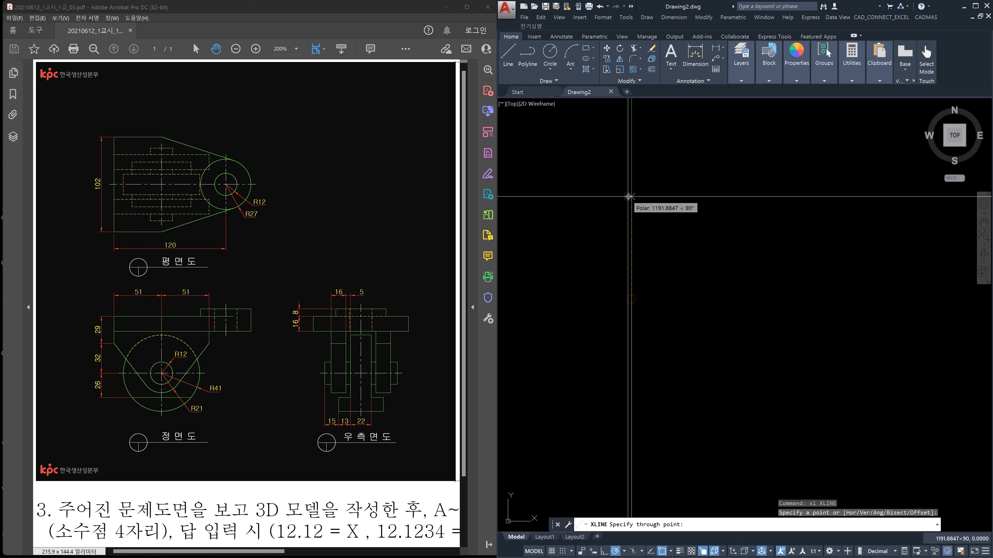
left_click(632, 204)
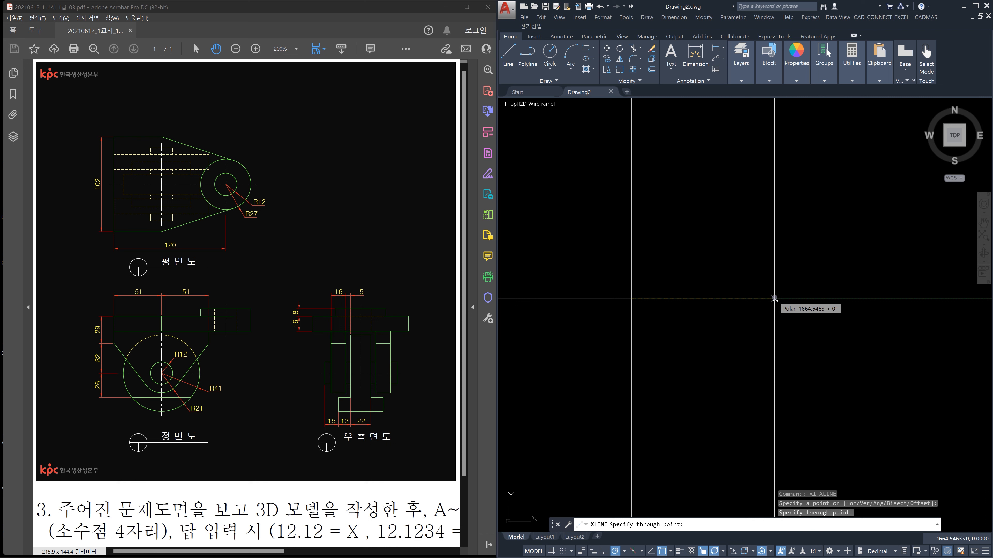
left_click(774, 298)
key("Escape")
key("Escape")
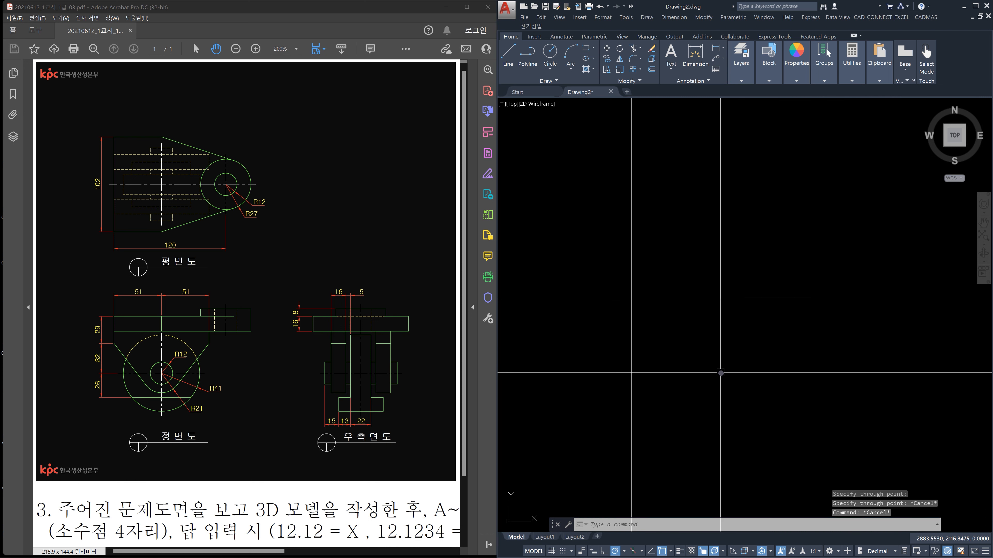
Step: Offset the horizontal construction line by 51 both above and below
type("o")
key("Return")
type("51")
key("Return")
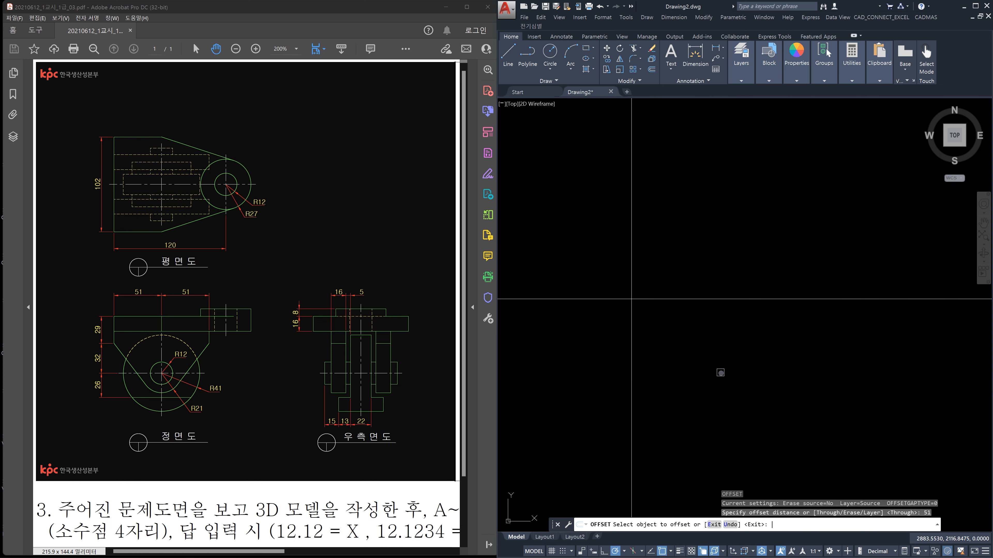
left_click(690, 299)
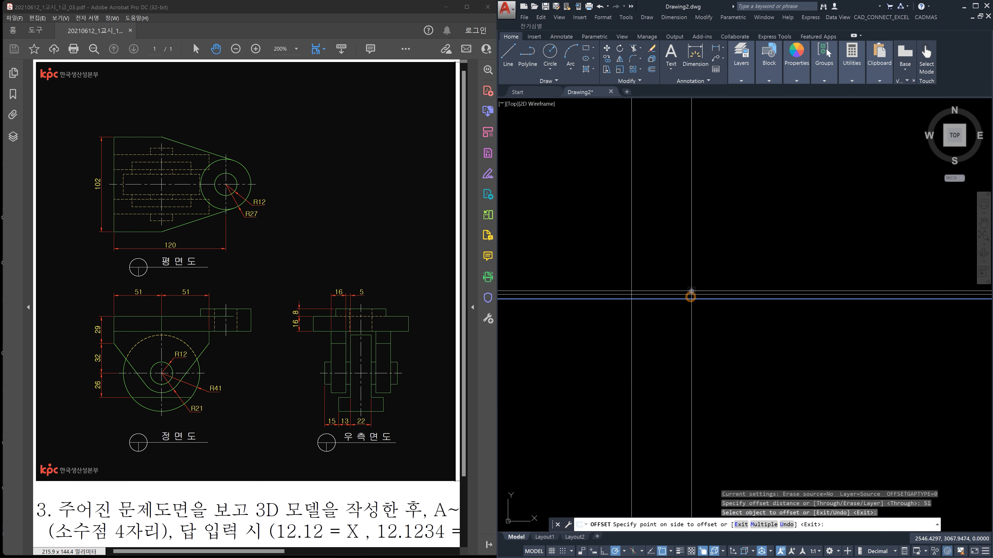
left_click(691, 283)
left_click(690, 299)
left_click(691, 327)
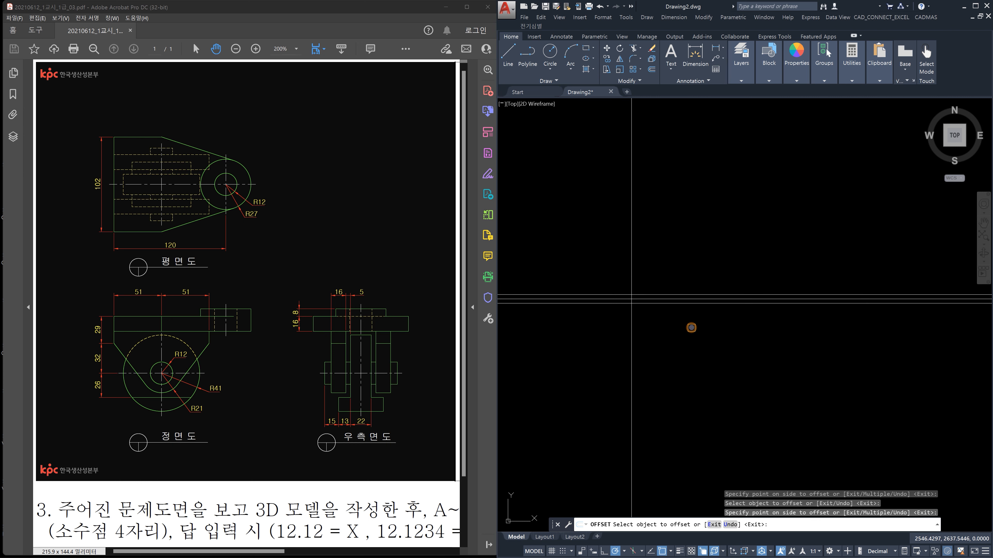
key("Escape")
key("Escape")
Step: Trim the vertical line beyond the two outer horizontals, and cut all three horizontals off to the left of the vertical line
scroll(622, 297, "up", 5)
middle_click_drag(714, 332, 671, 349)
type("tr")
key("Return")
left_click(687, 332)
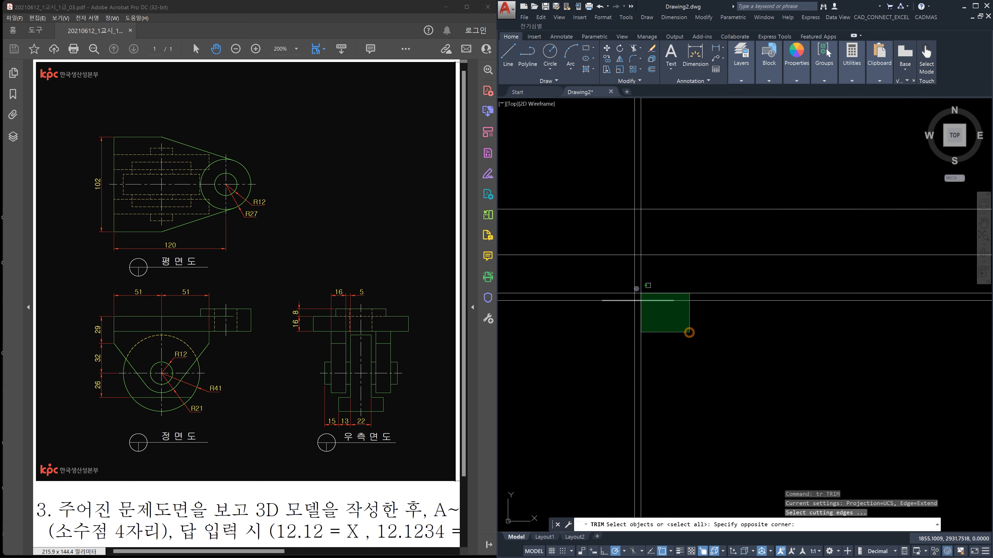
left_click(622, 280)
left_click(656, 234)
left_click(621, 193)
key("Return")
left_click(665, 188)
left_click(610, 178)
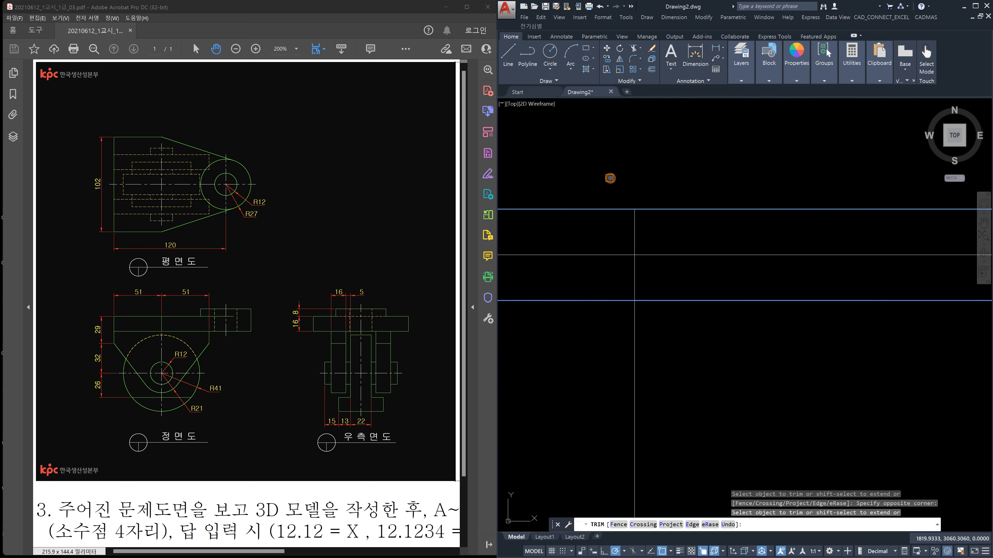
left_click(602, 331)
left_click(581, 201)
left_click(671, 374)
left_click(598, 359)
key("Escape")
key("Escape")
Step: Offset the vertical left edge by 51 to the right
middle_click_drag(690, 340, 651, 388)
scroll(652, 339, "up", 1)
middle_click_drag(653, 339, 690, 344)
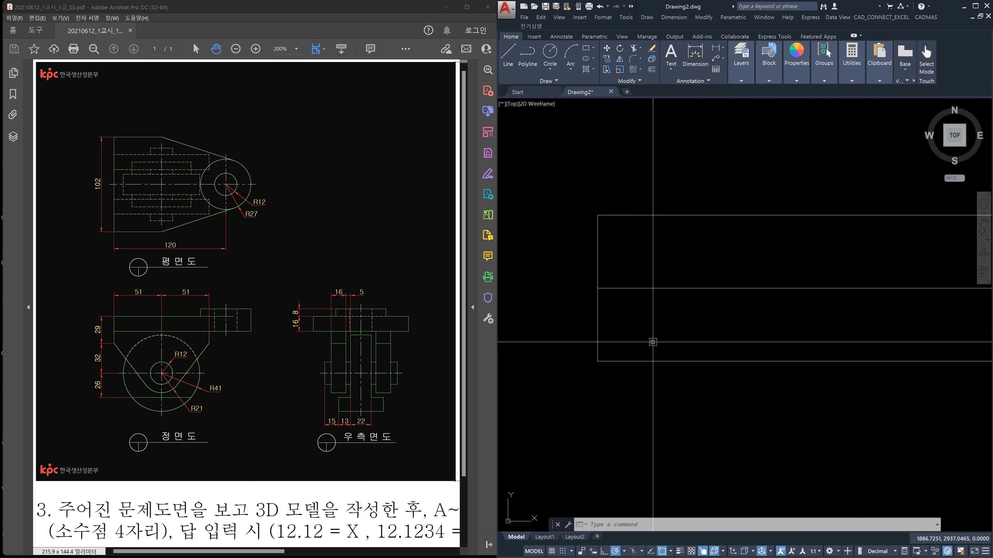
type("o")
key("Return")
type("51")
key("Return")
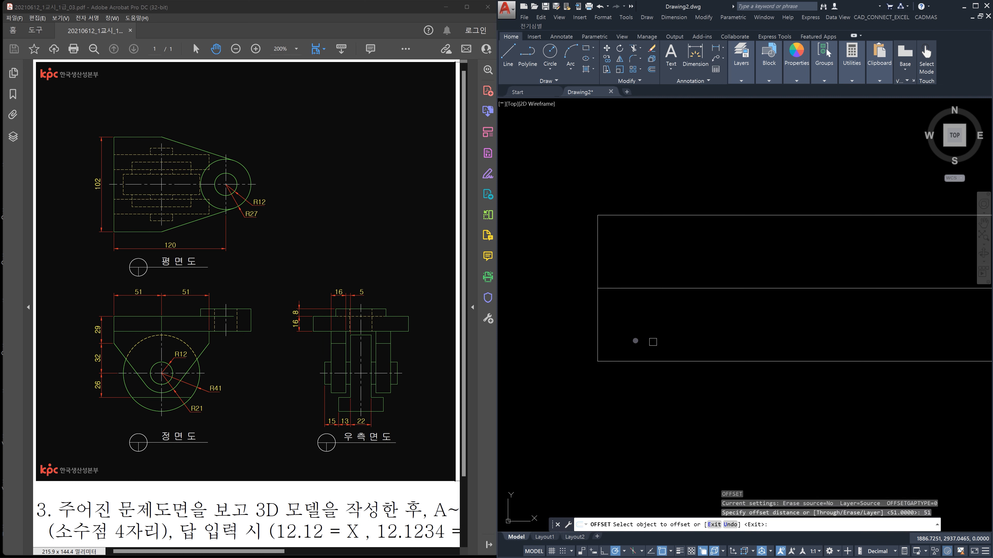
left_click(598, 317)
left_click(661, 322)
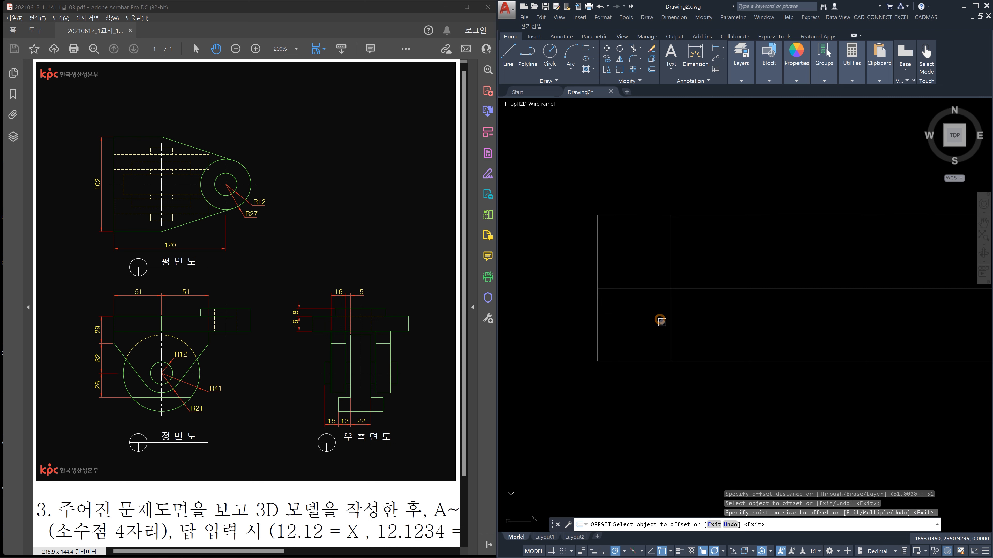
key("Escape")
Step: Trim the upper and lower horizontals to the right of the new vertical line, keeping the centreline
type("tr")
key("Return")
left_click(697, 330)
left_click(648, 323)
key("Return")
left_click(734, 230)
left_click(718, 188)
key("Escape")
key("Escape")
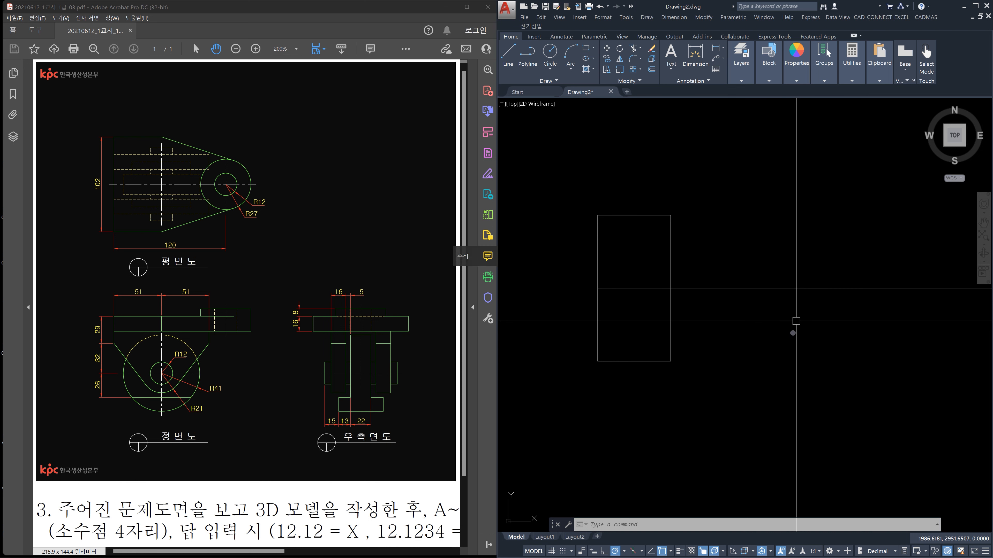
Step: Offset the vertical left edge by 120 to the right to locate the boss centre
type("o")
key("Return")
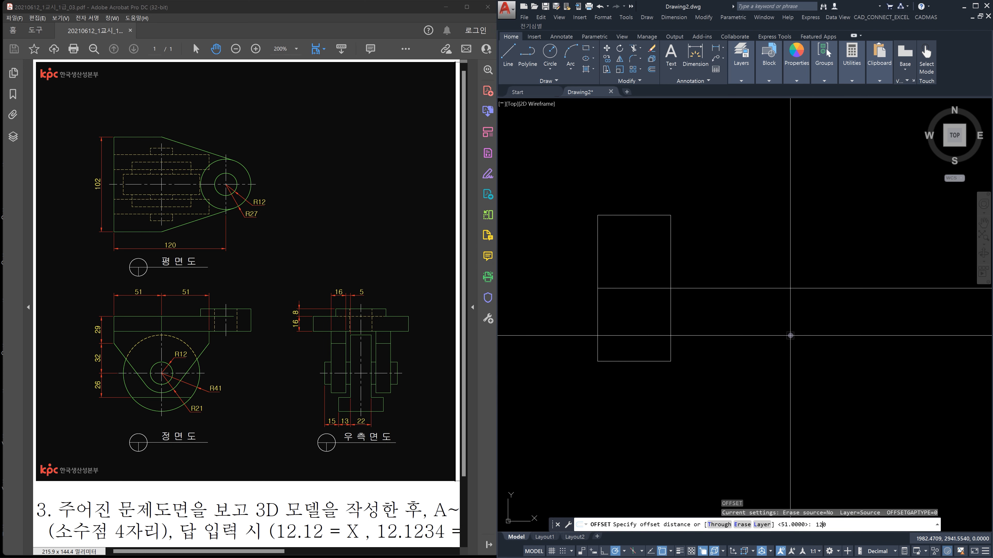
type("120")
key("Return")
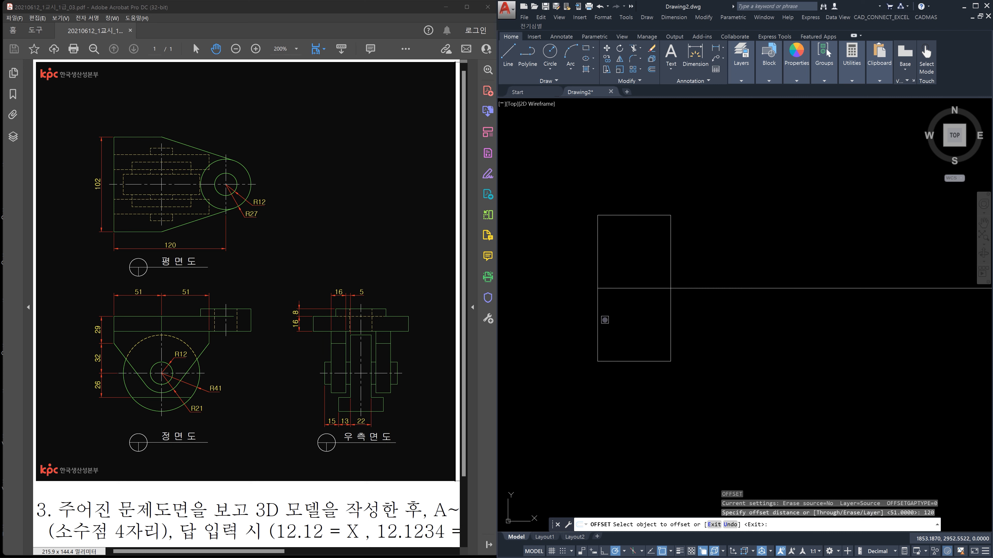
left_click(597, 316)
left_click(746, 323)
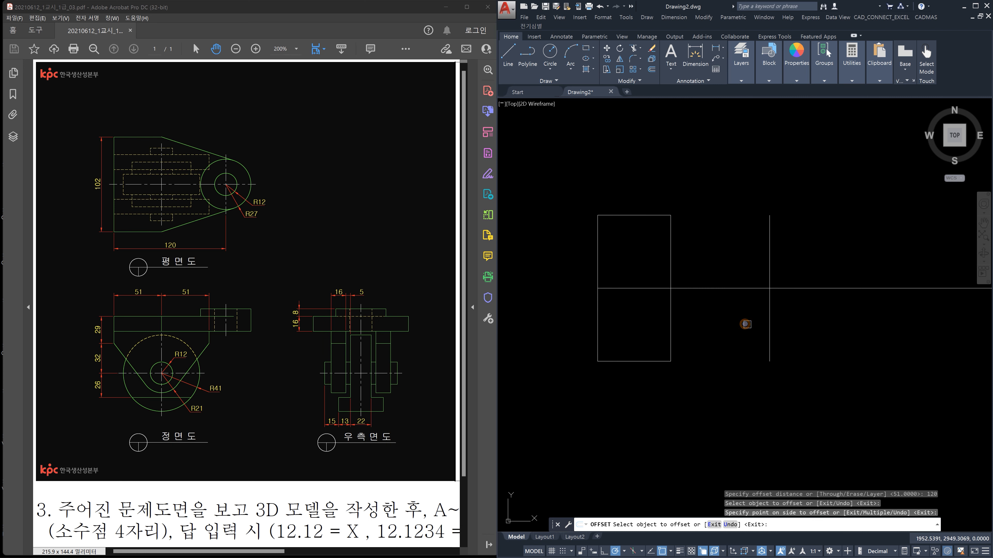
key("Return")
Step: Draw a circle of radius 27 centred where the 120 offset line crosses the horizontal centreline
type("c")
key("Return")
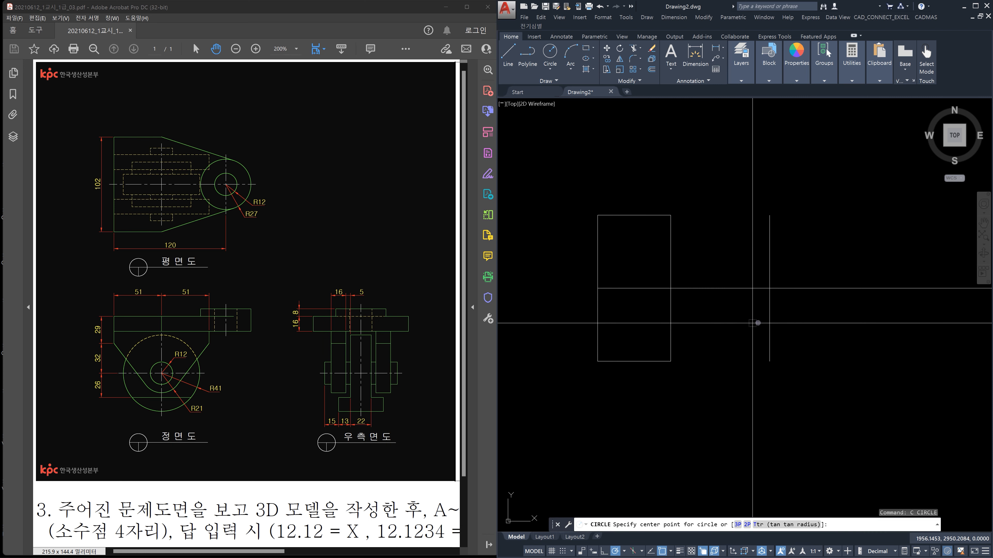
left_click(769, 288)
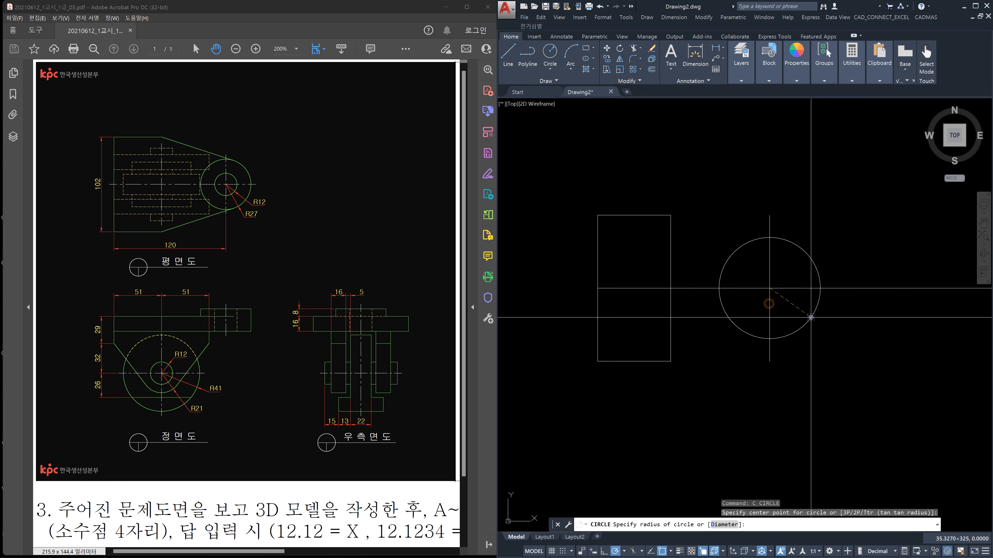
key("Return")
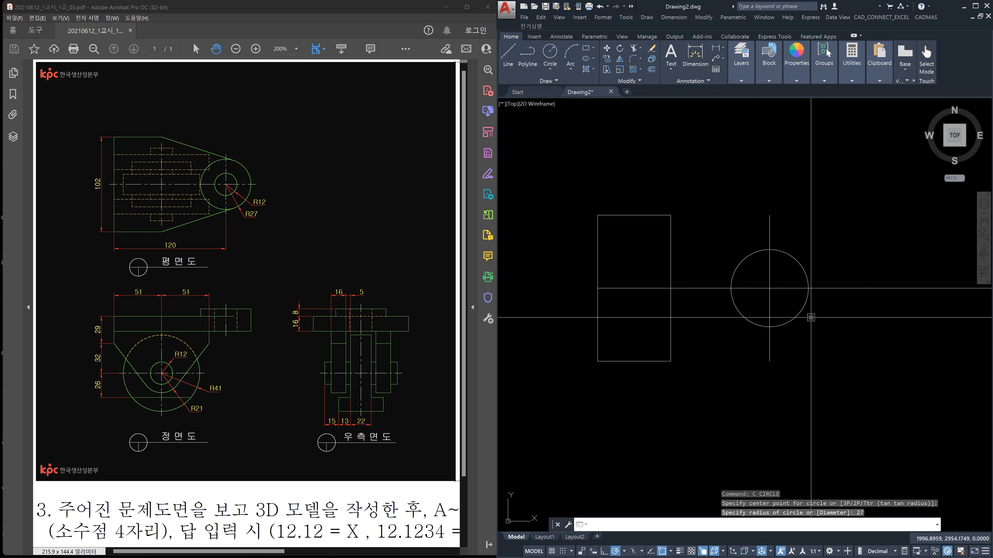
Step: Draw a line from the rectangle's upper-right corner tangent to the top of the circle
key("Return")
left_click(669, 213)
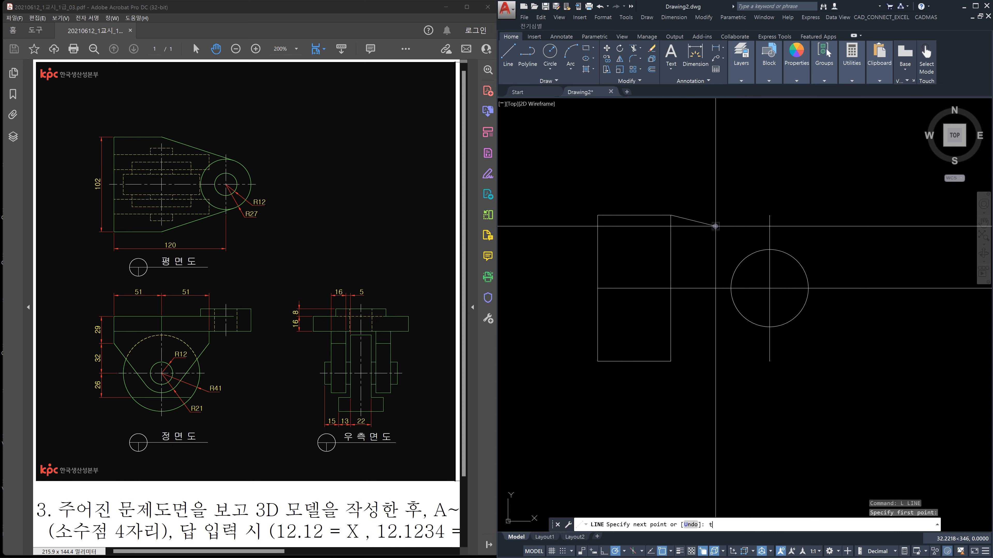
type("tan to")
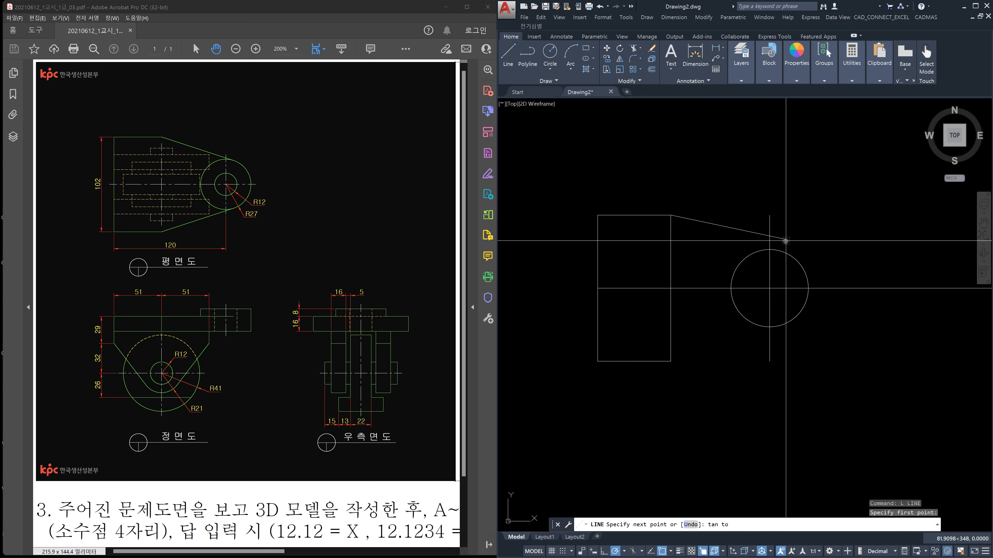
left_click(780, 241)
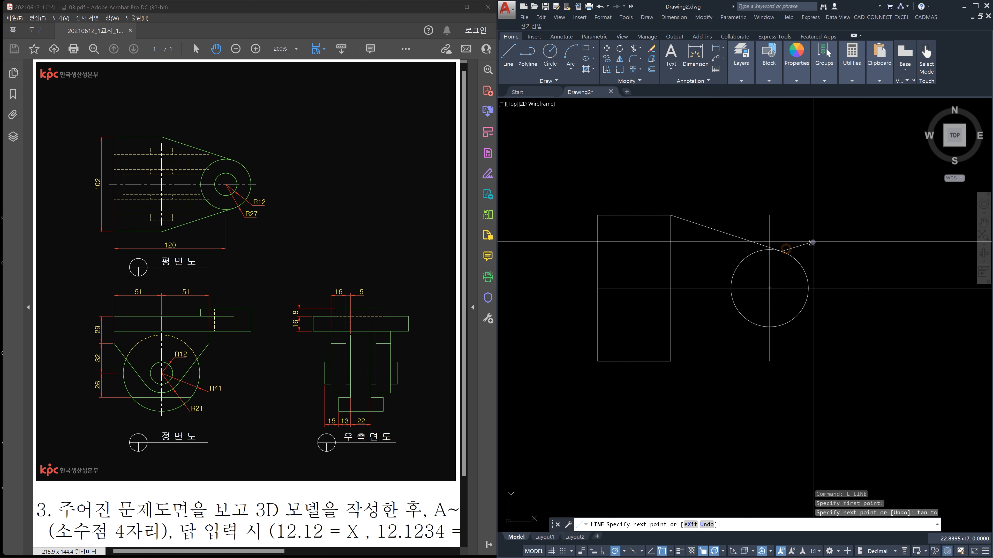
key("Return")
Step: Draw a line from the rectangle's lower-right corner tangent to the bottom of the circle
key("Return")
left_click(672, 358)
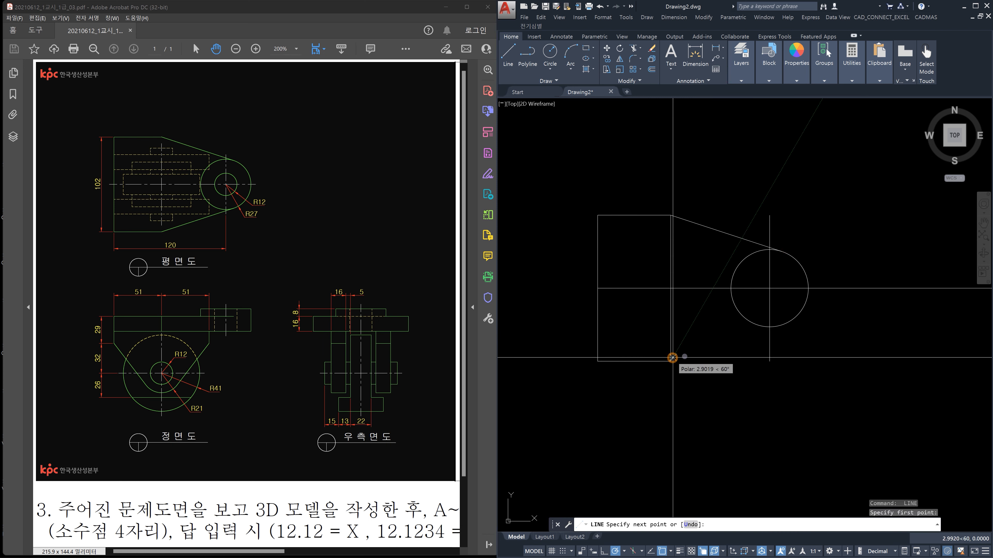
type("tan")
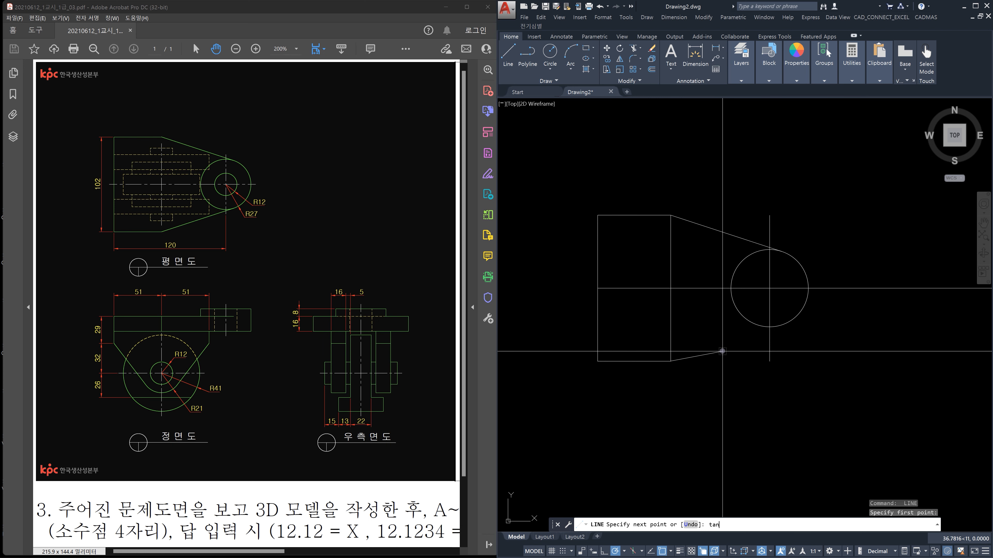
key("Return")
left_click(788, 324)
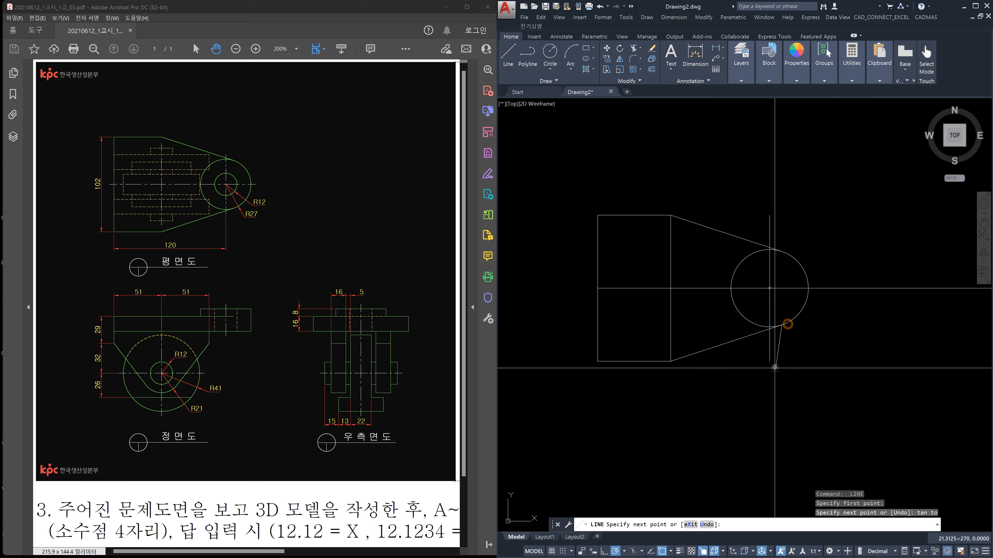
key("Escape")
key("Escape")
key("Escape")
type("tr")
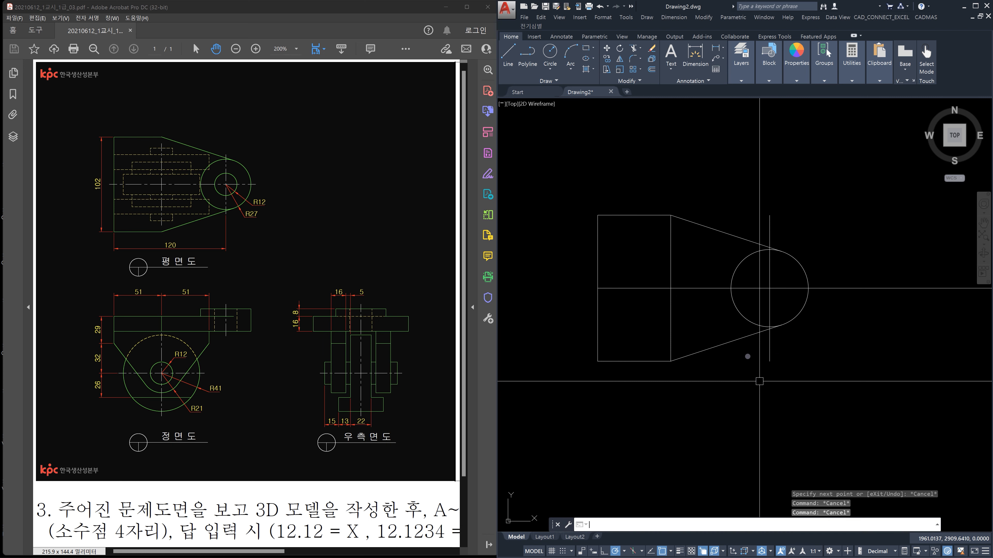
key("Return")
left_click(734, 351)
left_click(713, 319)
left_click(728, 234)
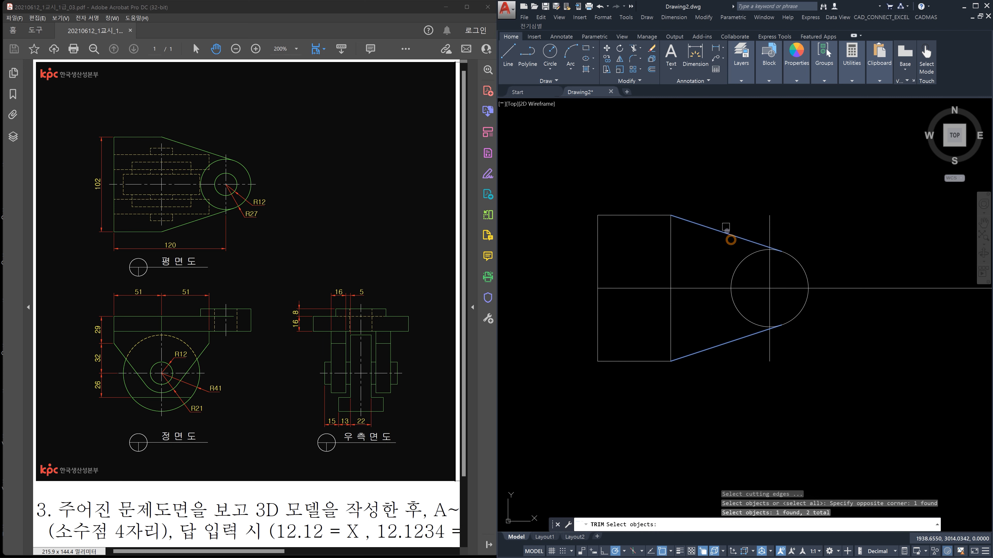
key("Escape")
key("Escape")
key("Escape")
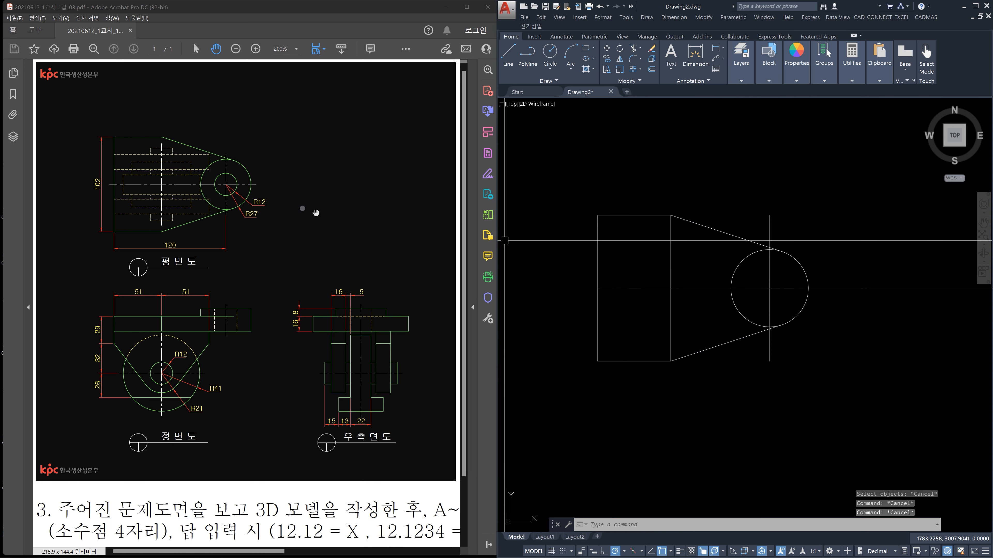
Step: Draw a circle of radius 12 concentric with the boss circle
type("c")
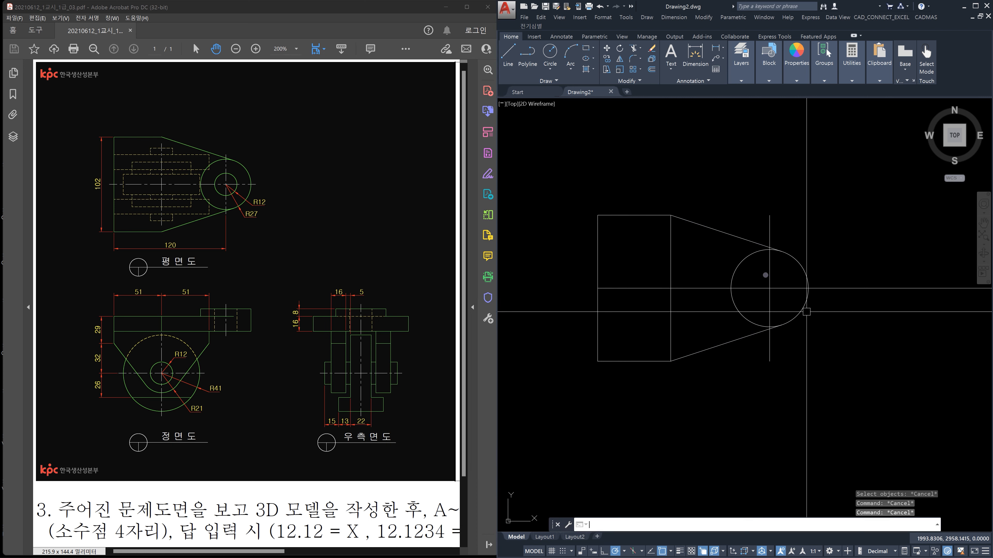
key("Return")
left_click(769, 288)
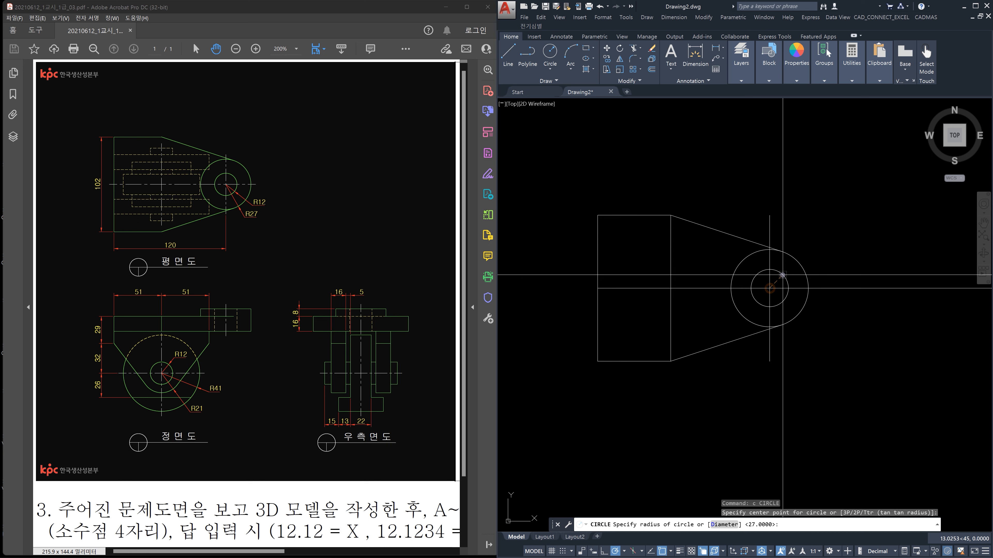
key("Escape")
key("Escape")
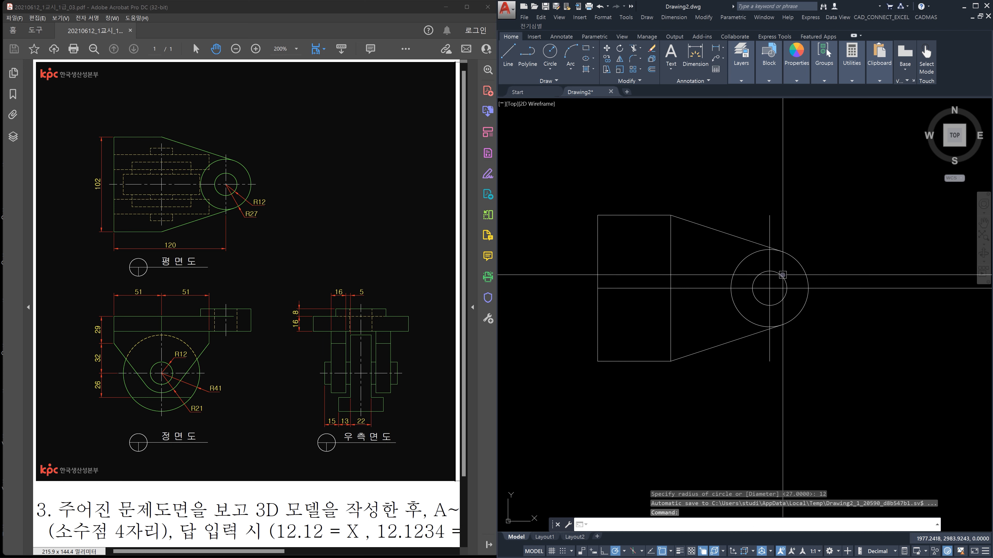
Step: Erase the horizontal centreline and the two inner vertical construction lines, leaving the plate outline and the two circles
left_click(699, 313)
left_click(644, 268)
left_click(766, 346)
key("Delete")
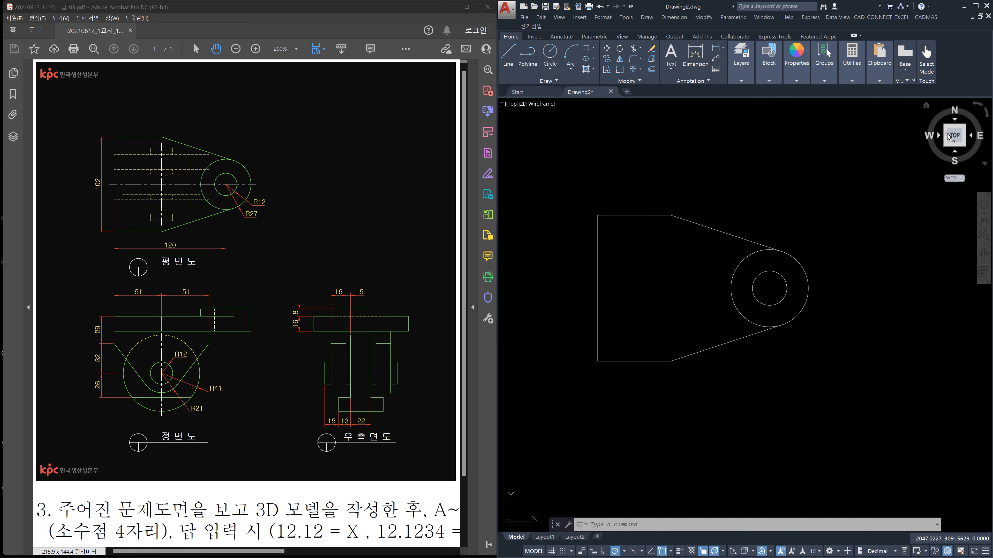
Step: In the SE isometric view, presspull the plate area outside the boss circle by -16
left_click(964, 145)
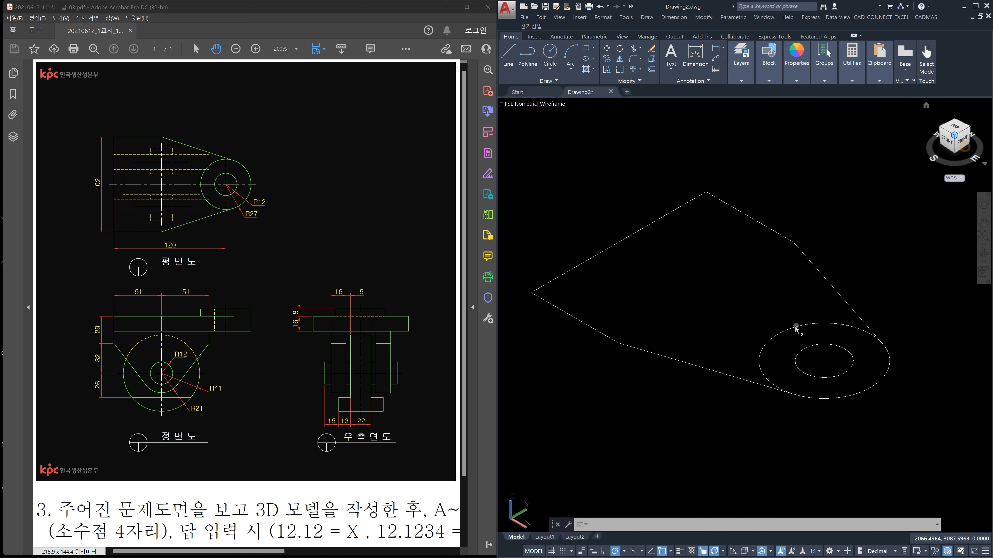
type("presspull")
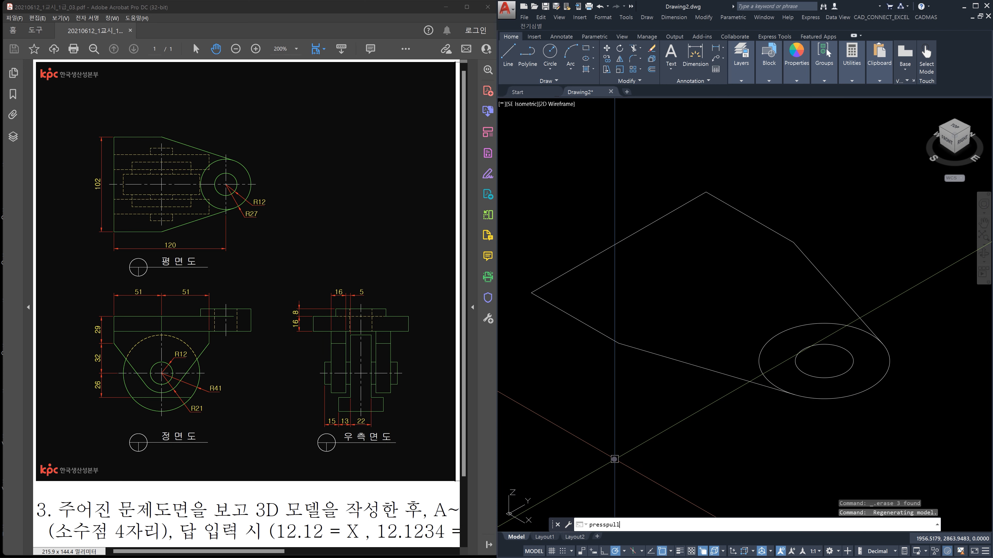
key("Return")
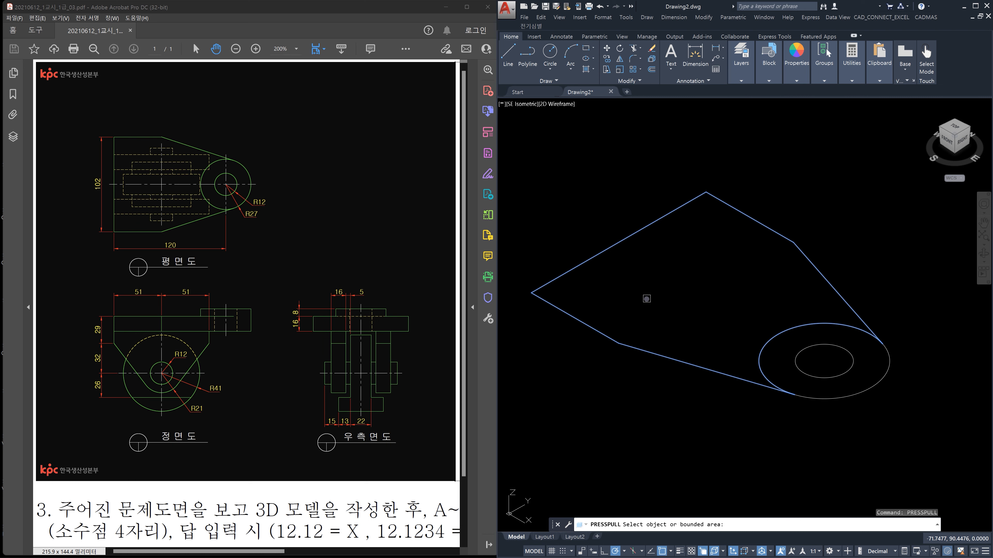
left_click(646, 299)
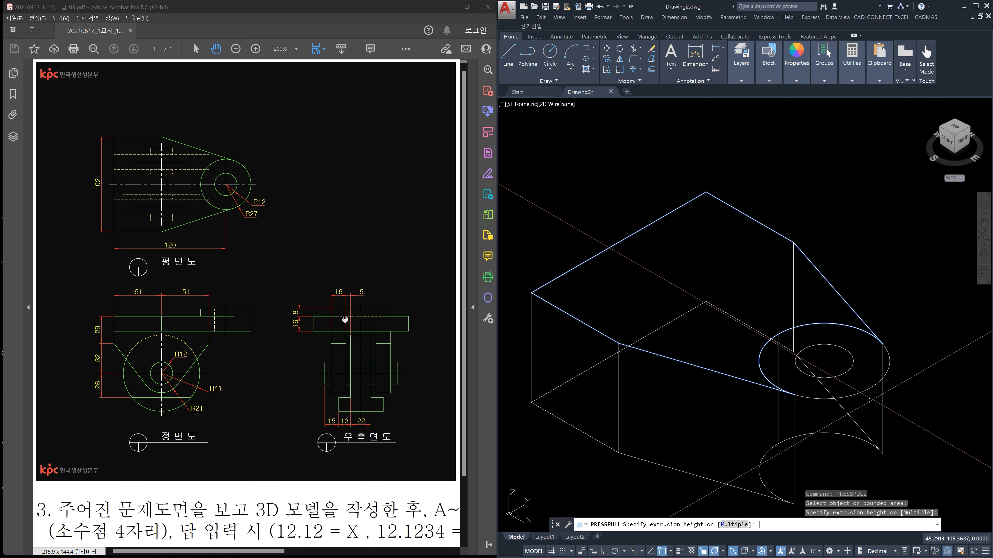
key("Return")
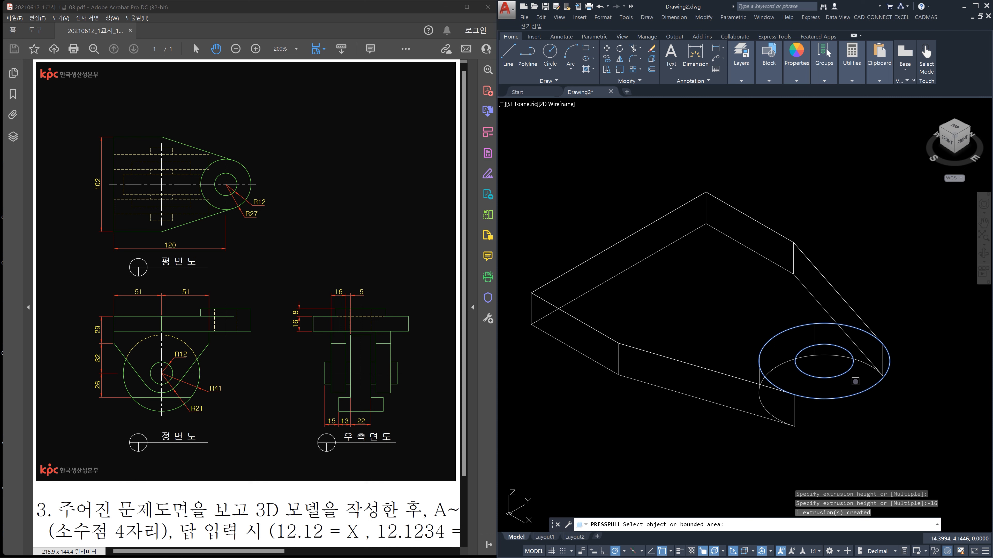
Step: Presspull the ring between the two circles by -16, and again by 8 upward to form the boss
left_click(855, 381)
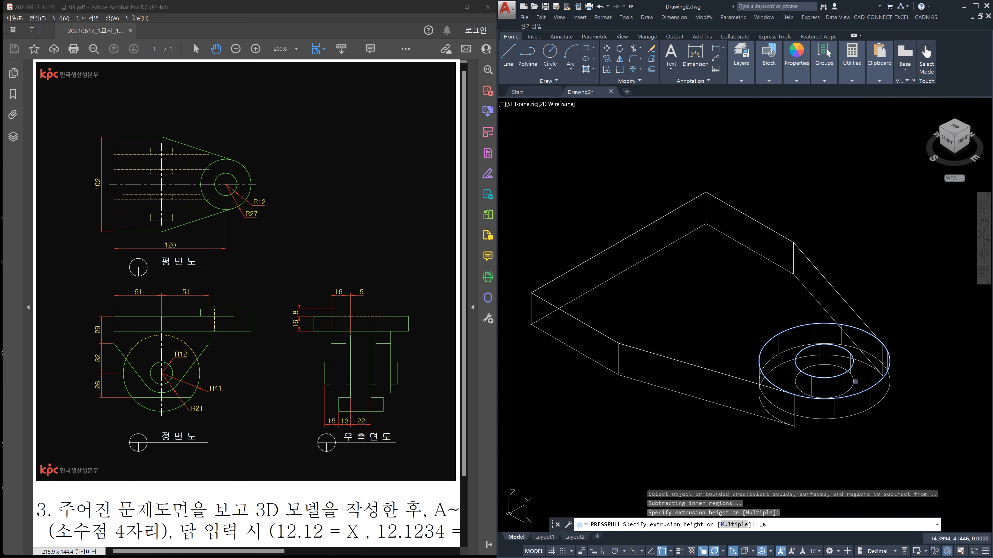
key("Return")
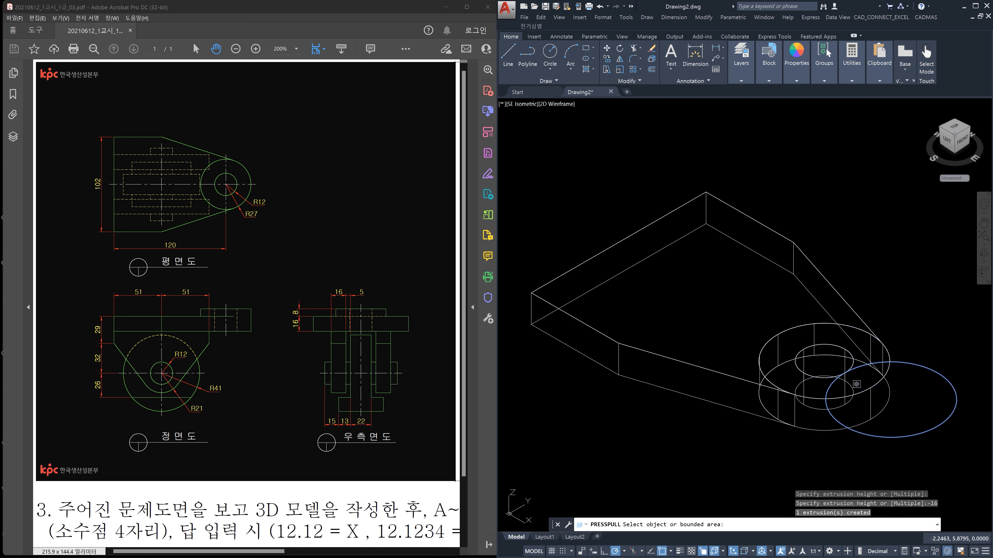
left_click(786, 375)
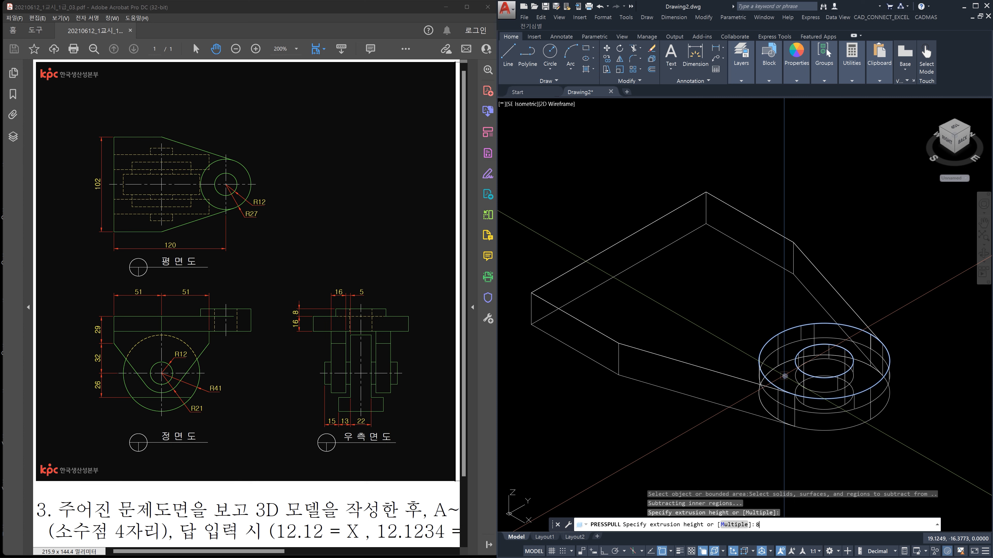
key("Return")
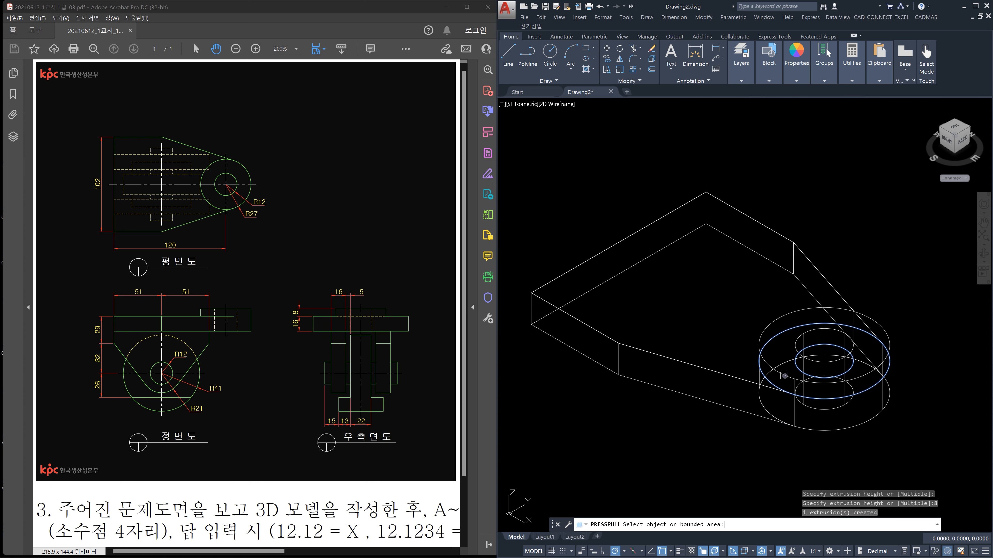
key("Escape")
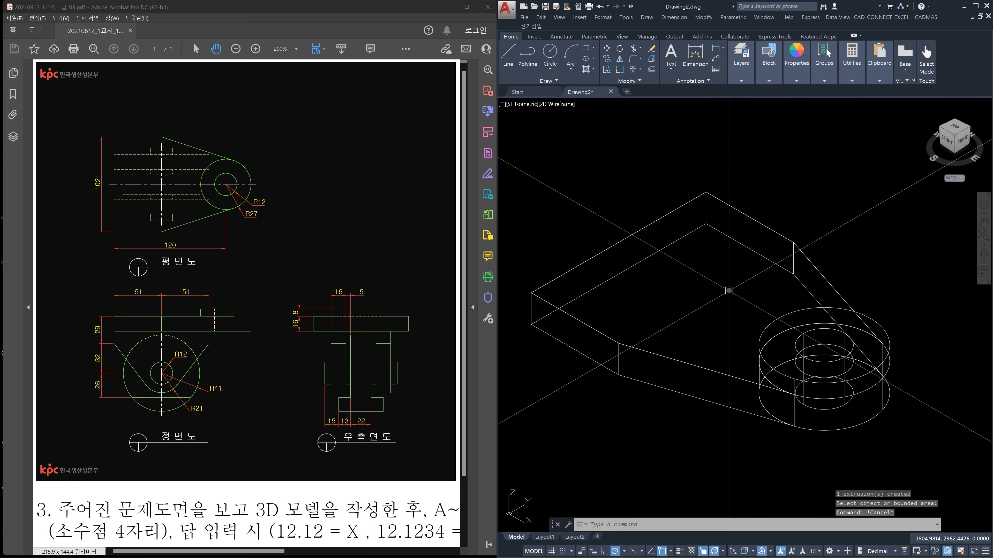
Step: Erase the two source circles and the plate's leftover outline lines, keeping the solids
left_click(723, 288)
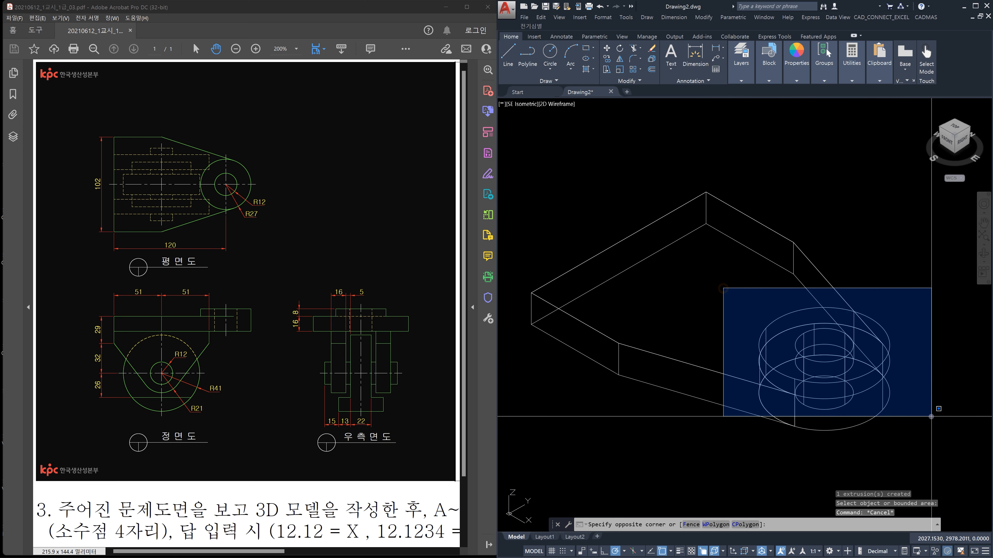
left_click(928, 423)
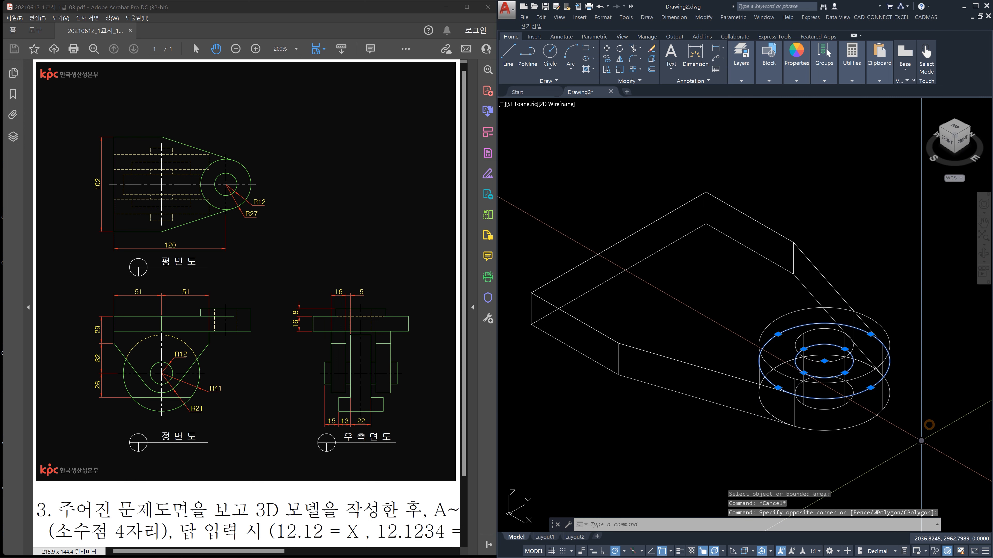
key("Delete")
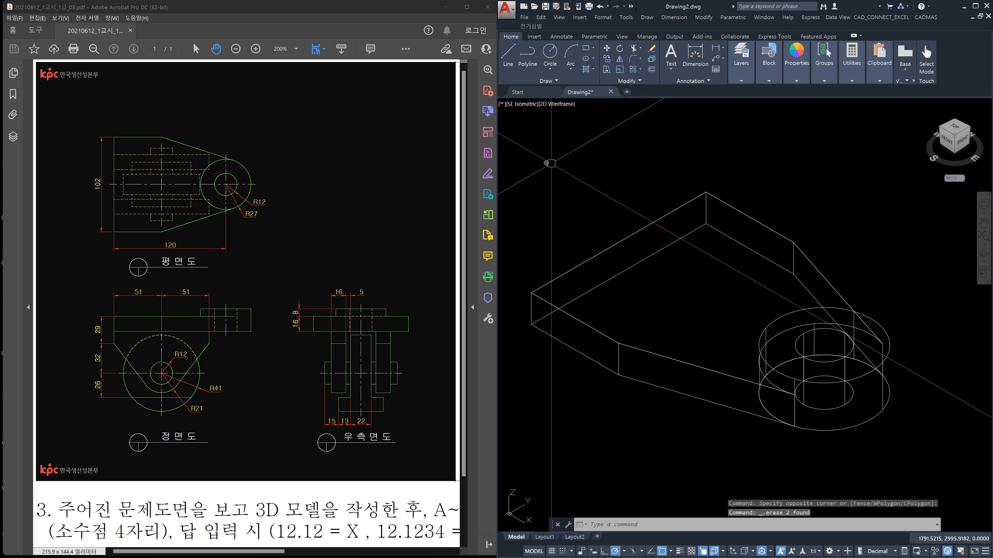
left_click(521, 155)
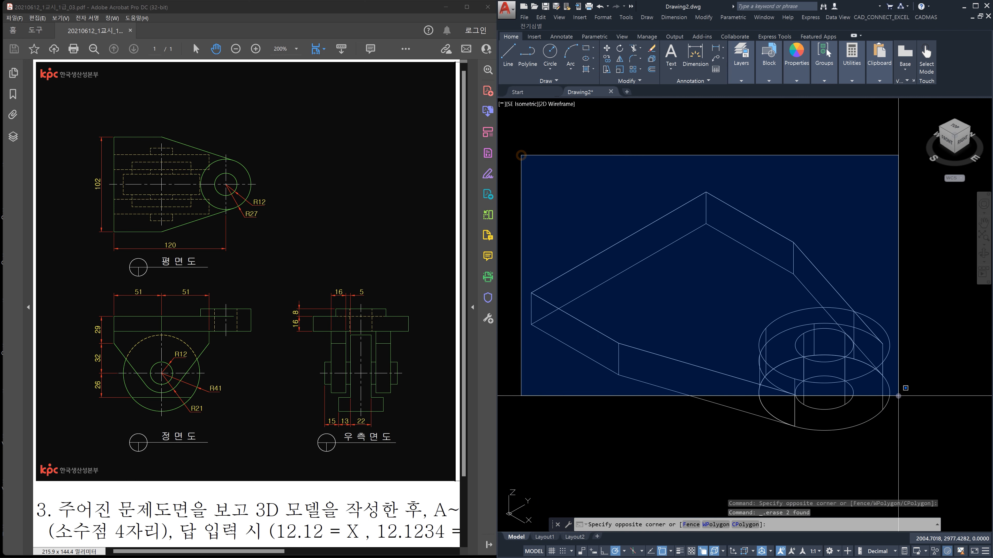
left_click(906, 404)
key("Delete")
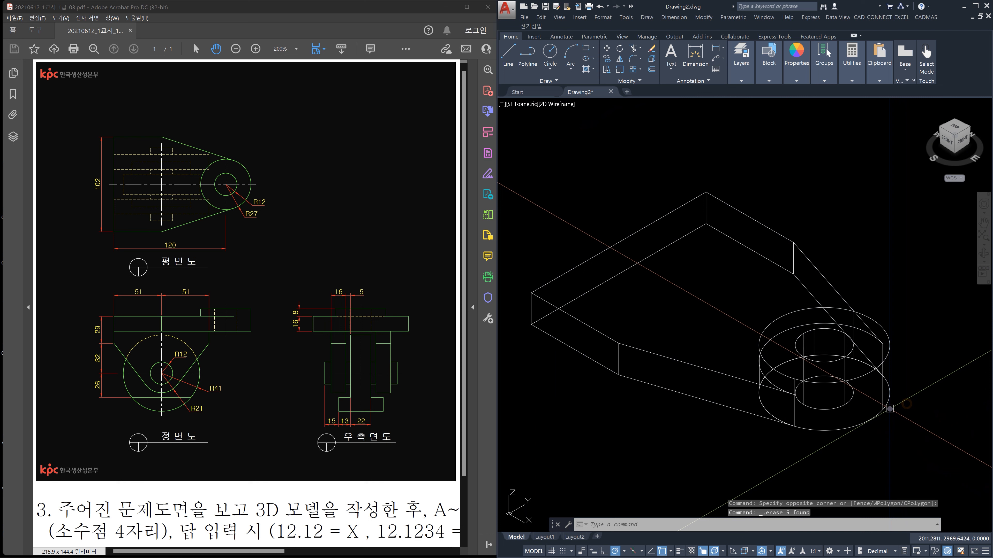
type("um")
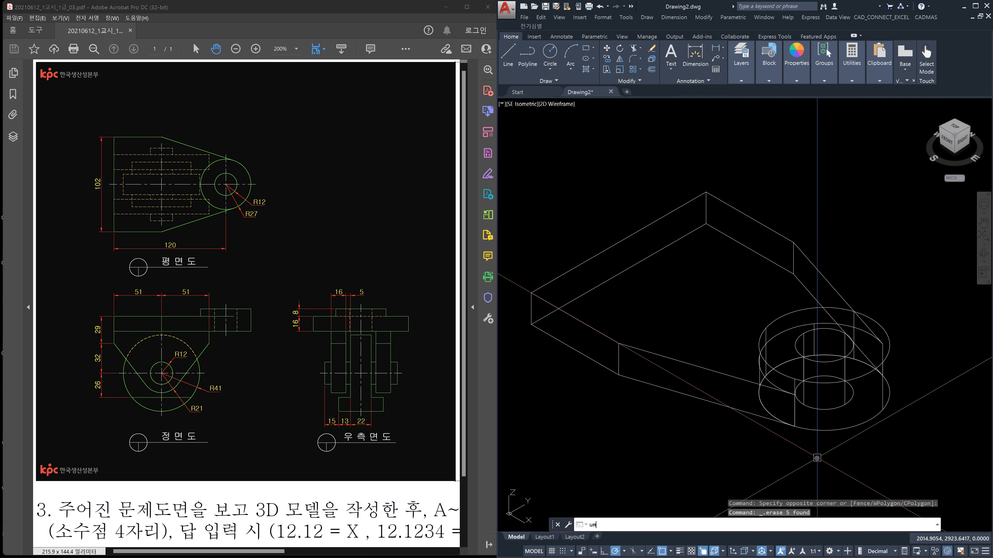
key("Return")
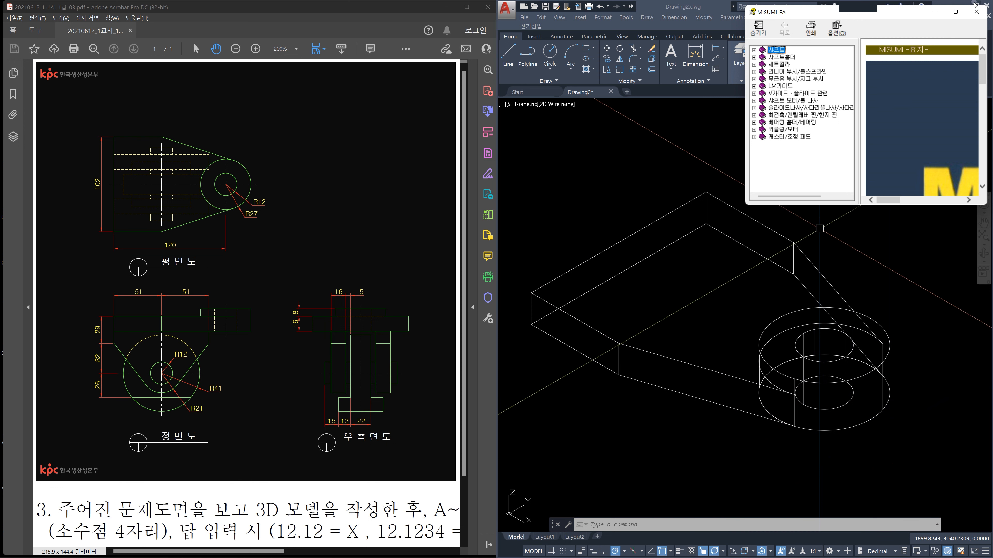
left_click(976, 17)
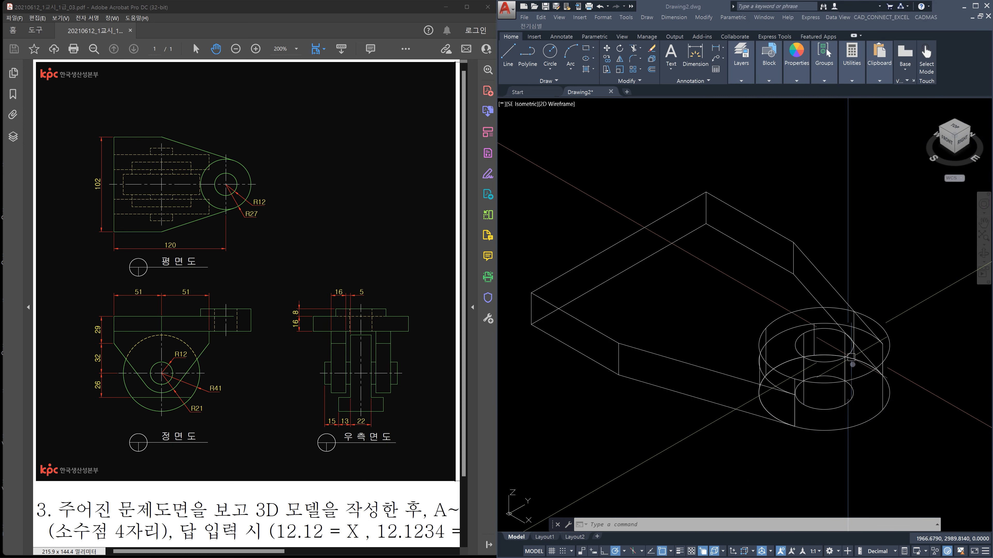
left_click(856, 430)
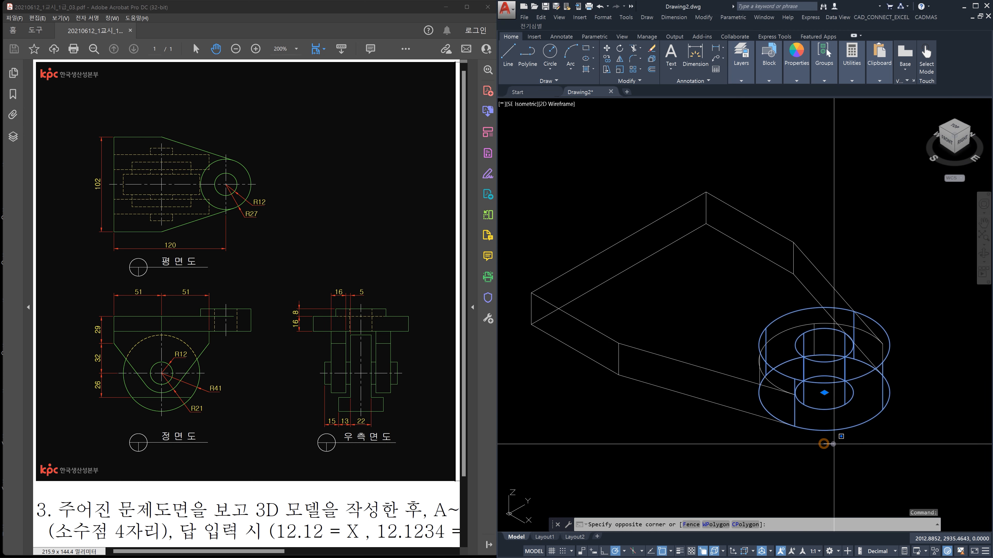
key("Escape")
key("Escape")
Step: Union the plate and the boss solids into one solid
type("un")
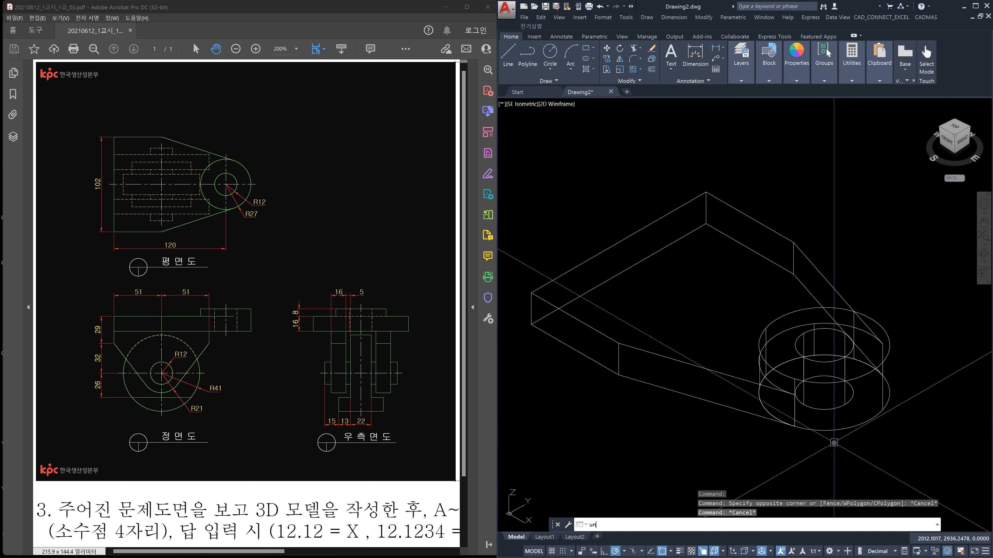
type("i")
key("Return")
left_click(838, 441)
left_click(756, 374)
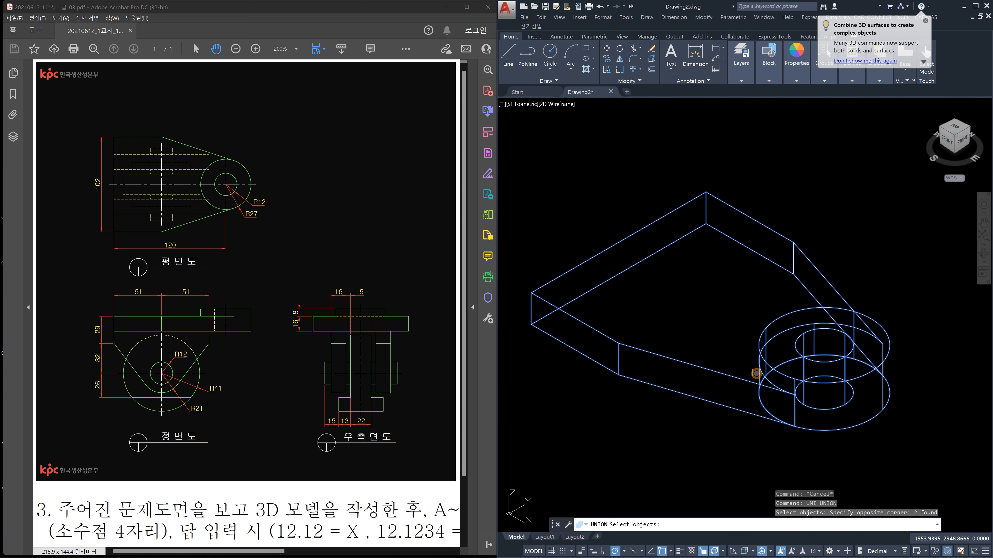
key("Return")
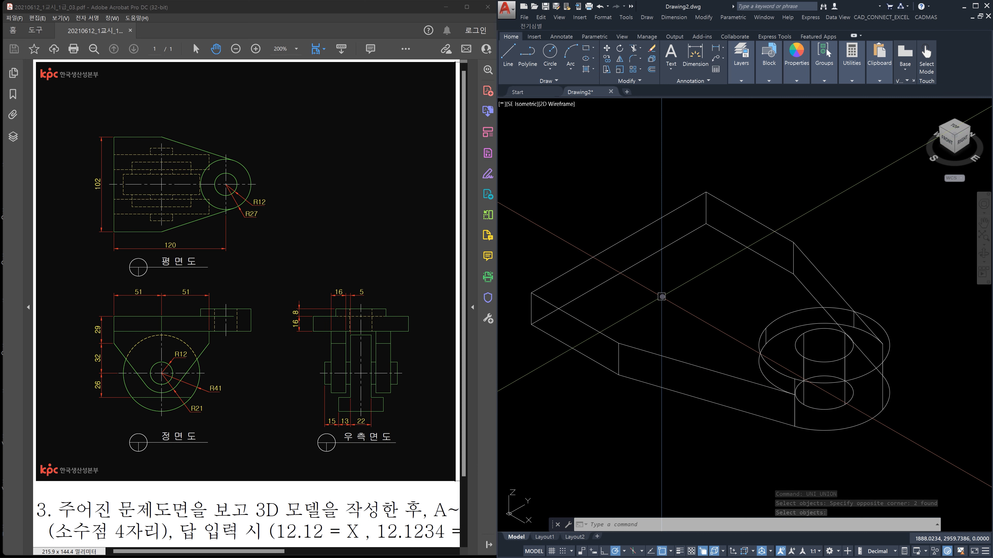
Step: Draw a 102 long line from the midpoint of the plate's bottom rear edge along the plate toward the boss
type("l")
key("Return")
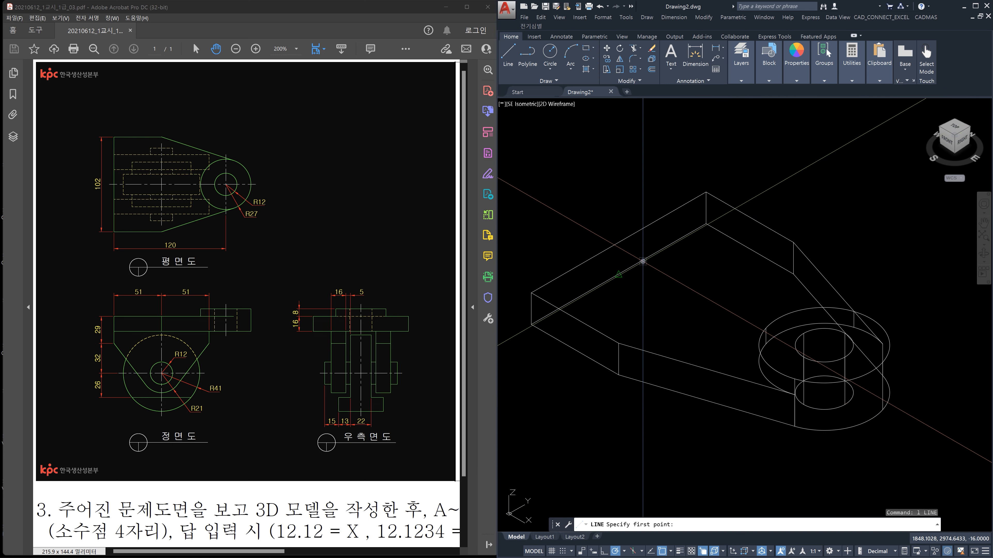
left_click(642, 262)
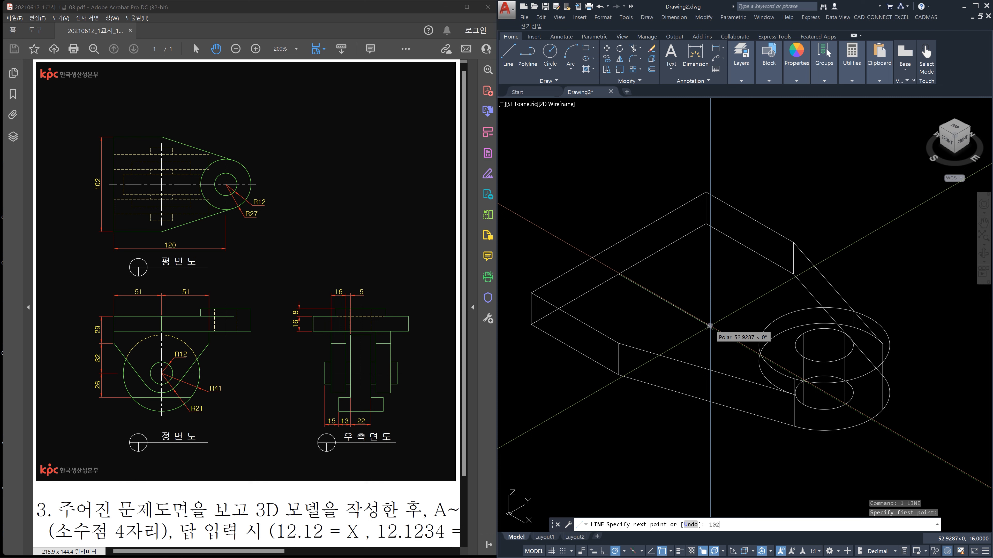
type("102")
key("Return")
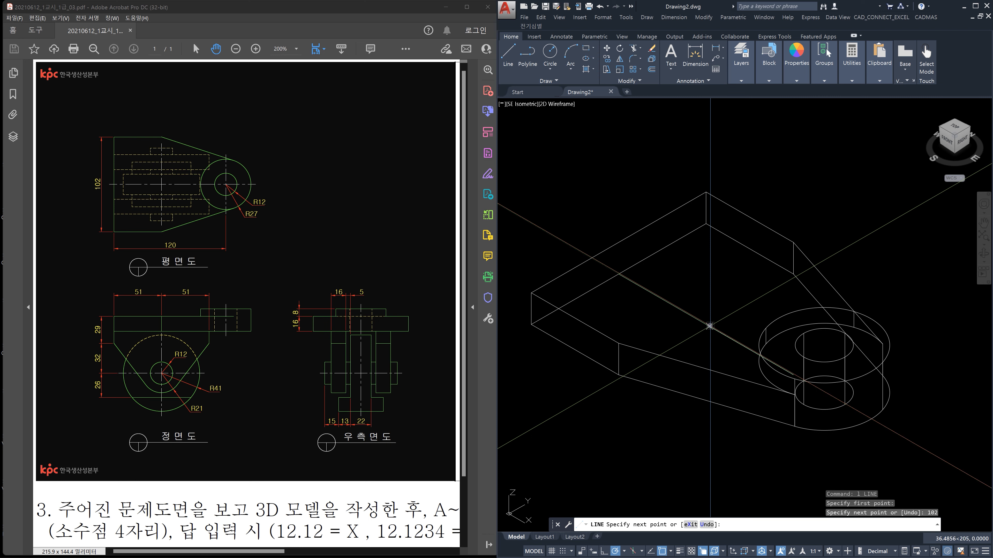
key("Escape")
key("Escape")
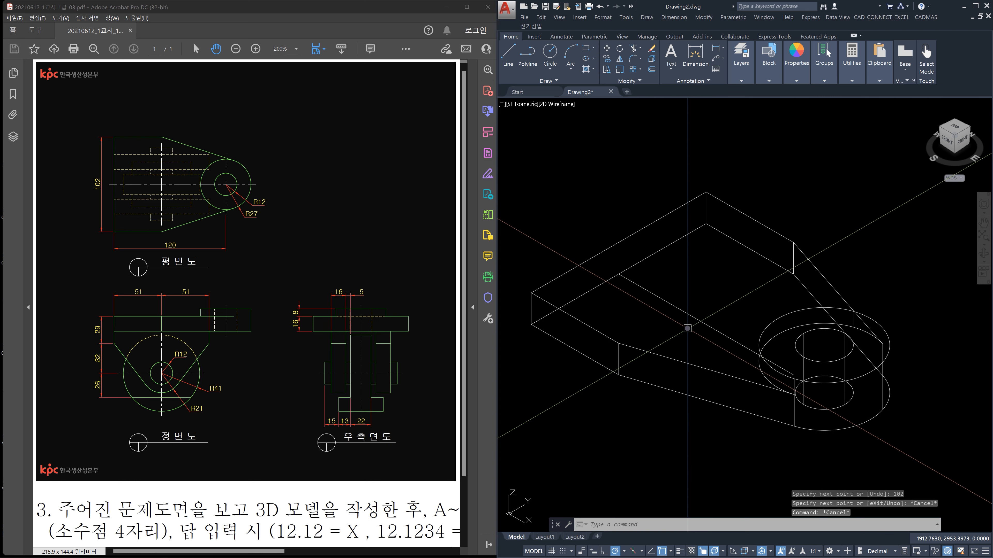
Step: Draw a 29 long vertical line straight down from the midpoint of the plate's top rear edge
type("l")
key("Return")
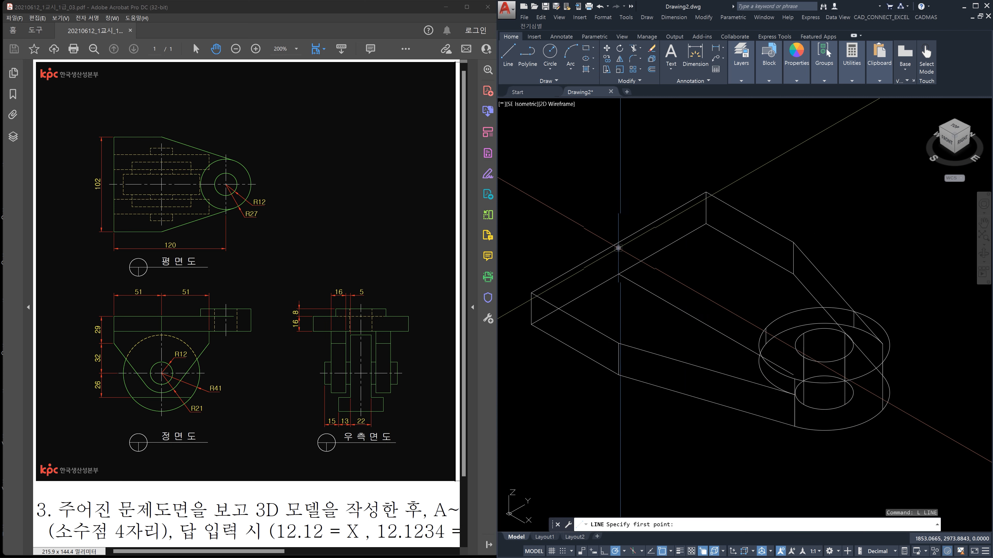
left_click(617, 244)
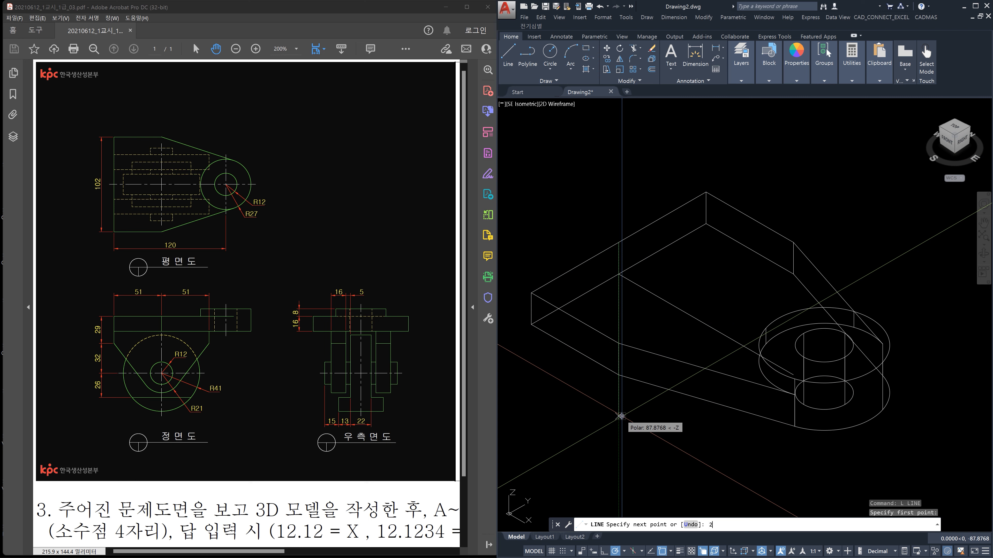
key("Return")
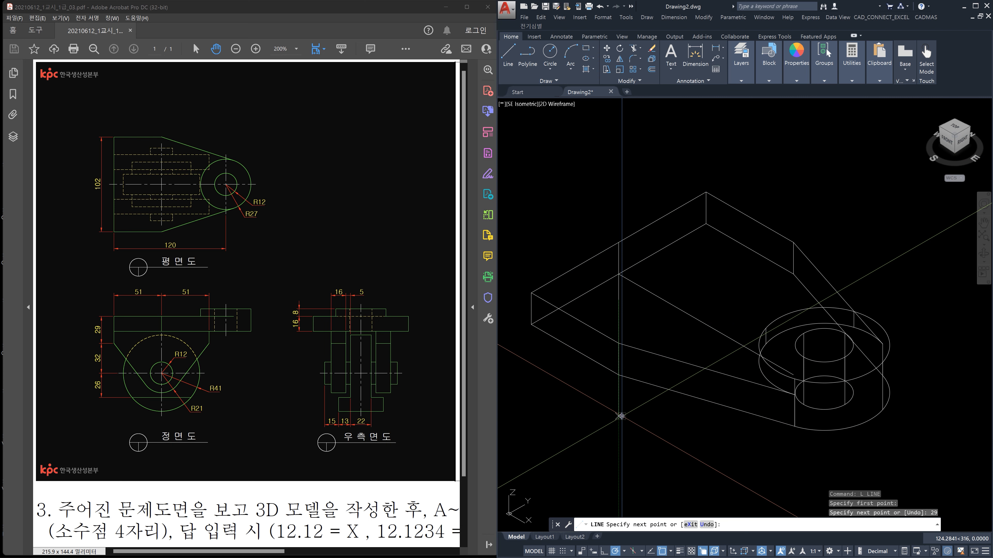
key("Escape")
key("Escape")
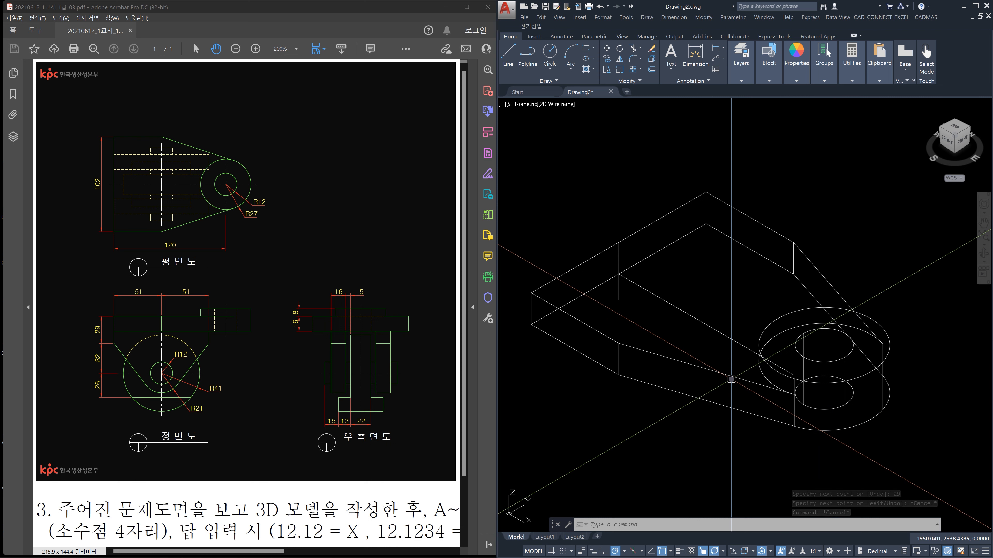
type("mi")
key("Return")
left_click(619, 286)
key("Return")
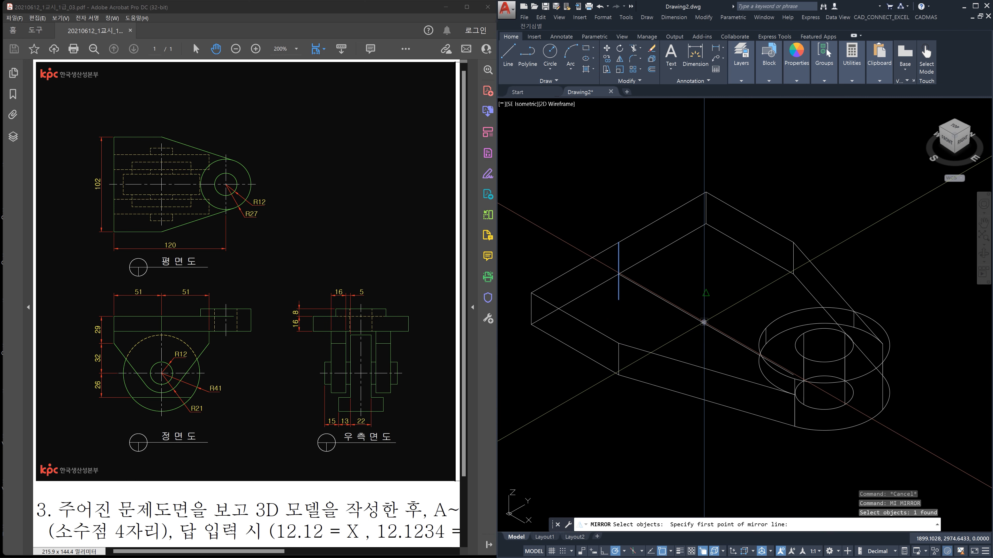
left_click(704, 322)
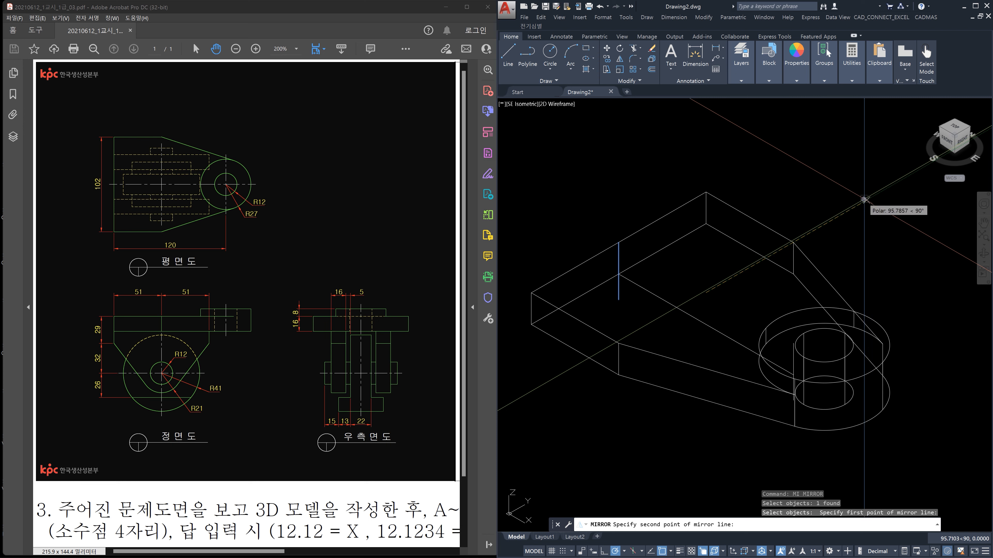
left_click(863, 199)
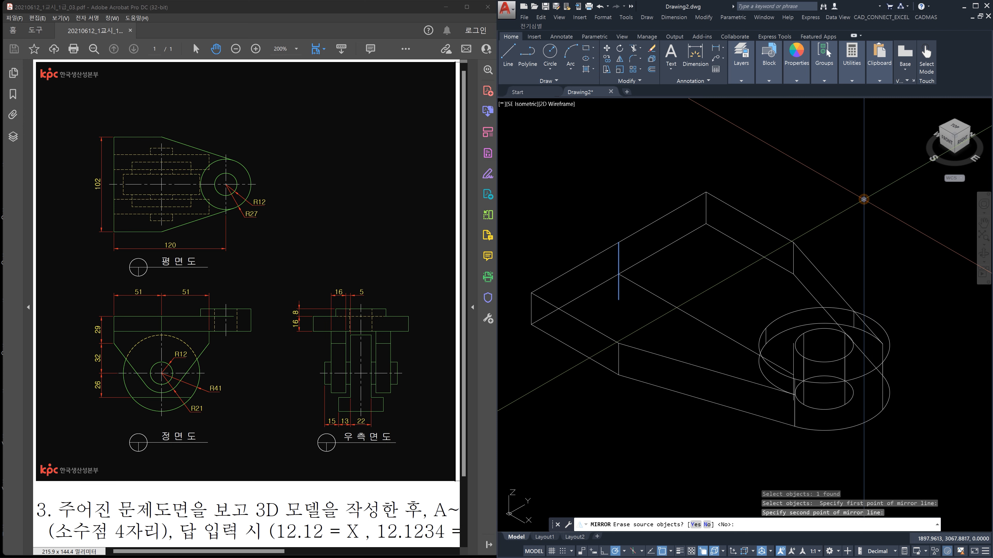
key("Escape")
key("Escape")
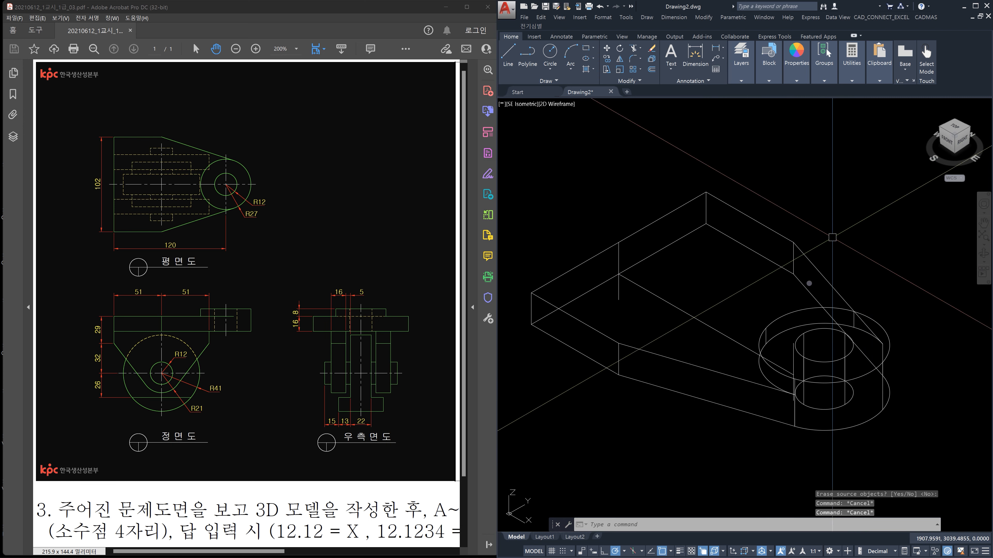
Step: Set the UCS origin at the plate's lower rear corner, with X along the bottom side edge and Y up the vertical edge
scroll(786, 380, "up", 5)
scroll(786, 379, "down", 5)
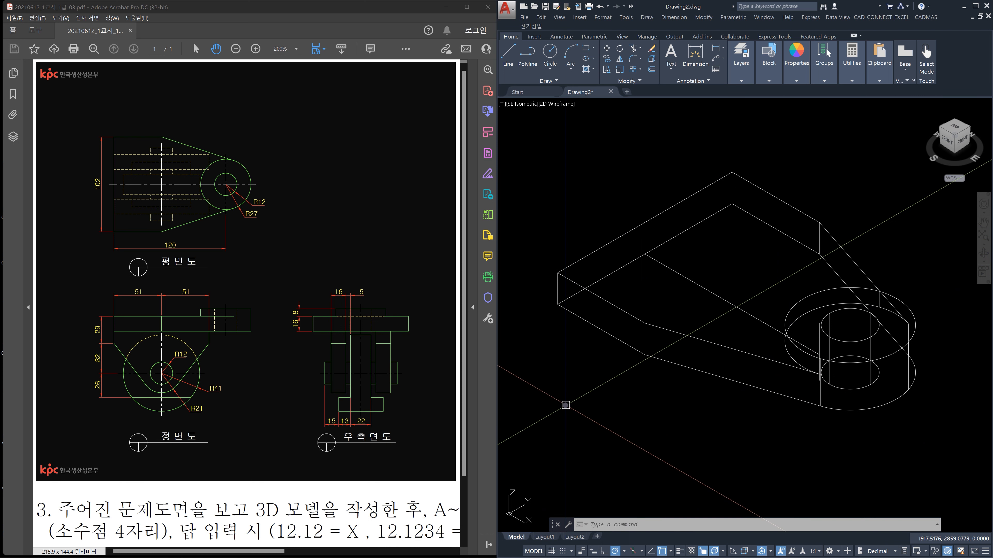
middle_click_drag(566, 405, 605, 389)
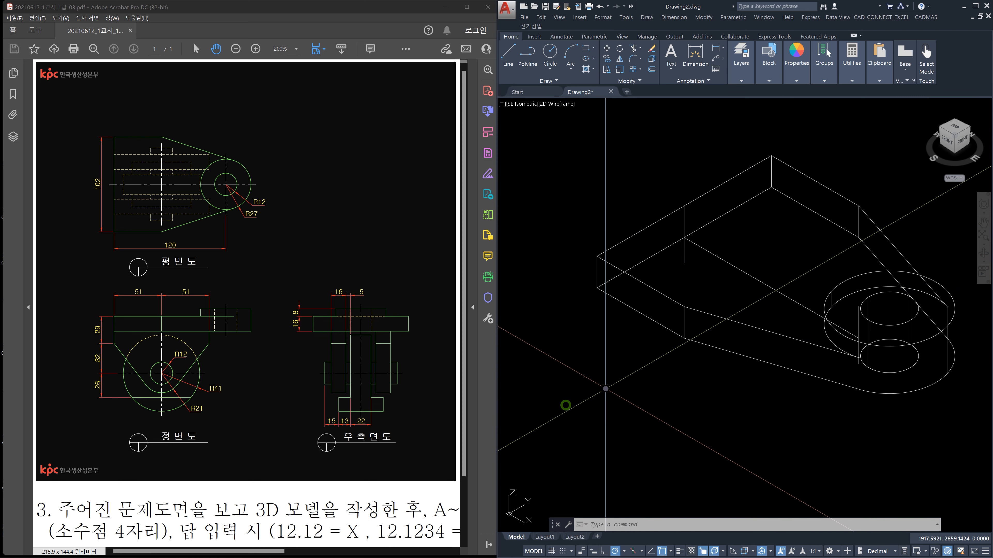
type("uc")
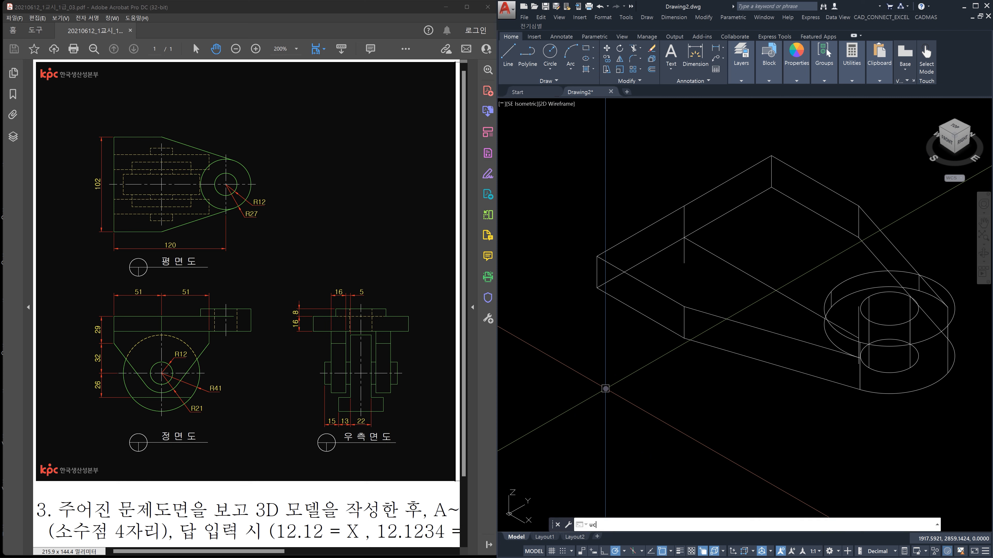
type("s")
key("Return")
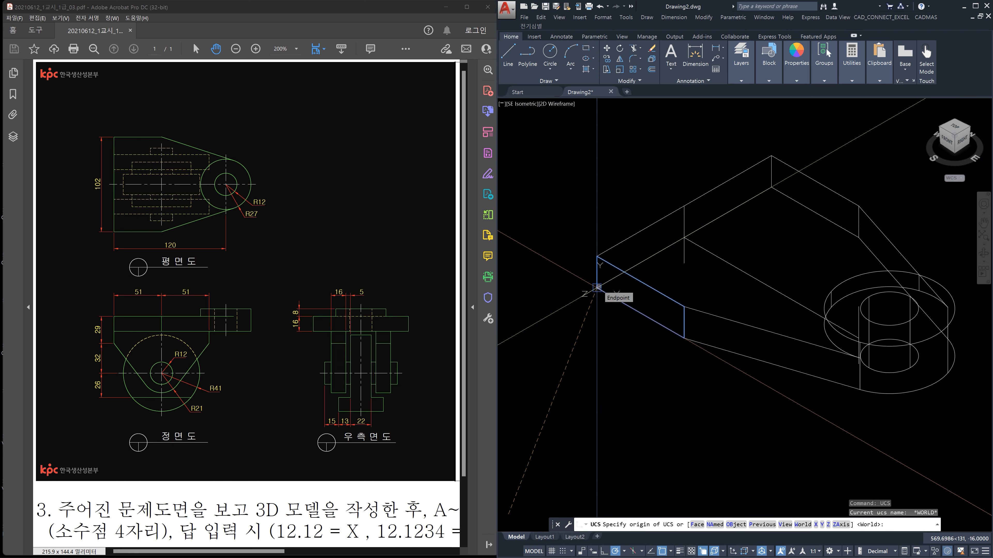
left_click(597, 288)
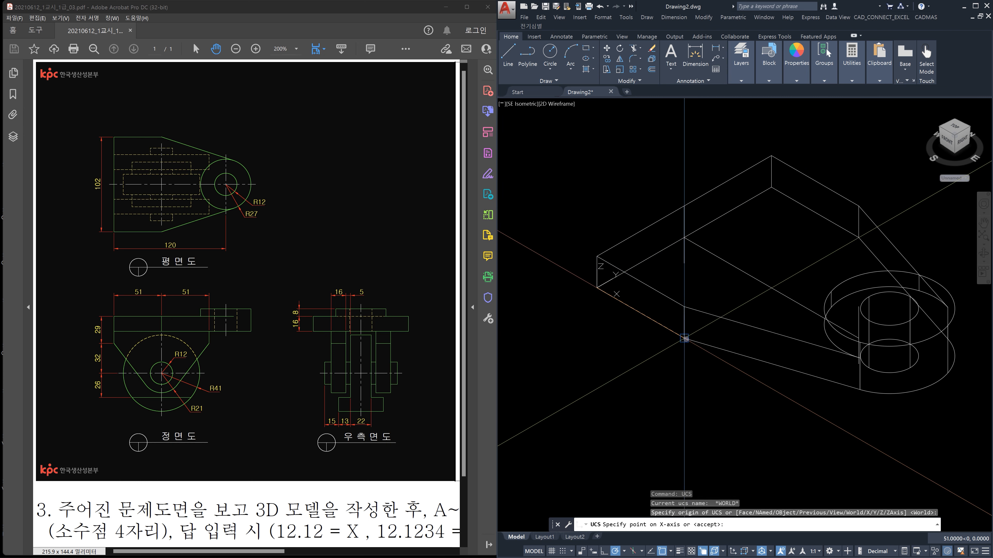
left_click(684, 338)
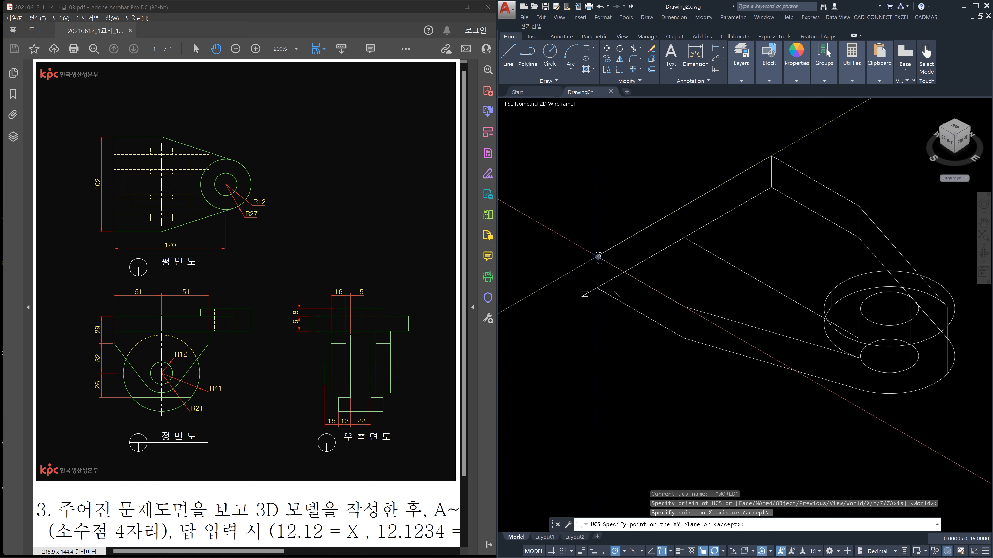
left_click(597, 256)
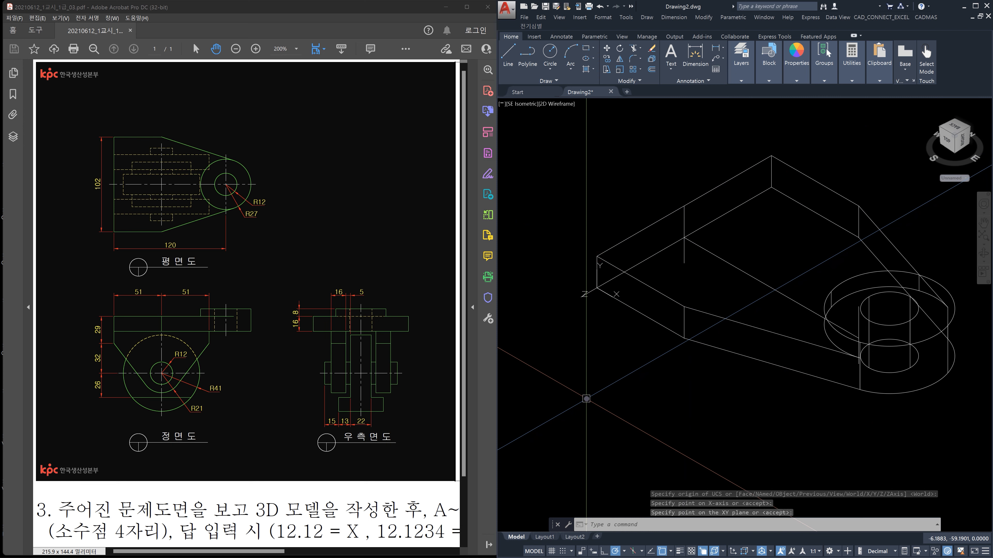
Step: Trim the parts of the two vertical lines that lie above the 102 line, using that line as the cutting edge
type("tr")
key("space")
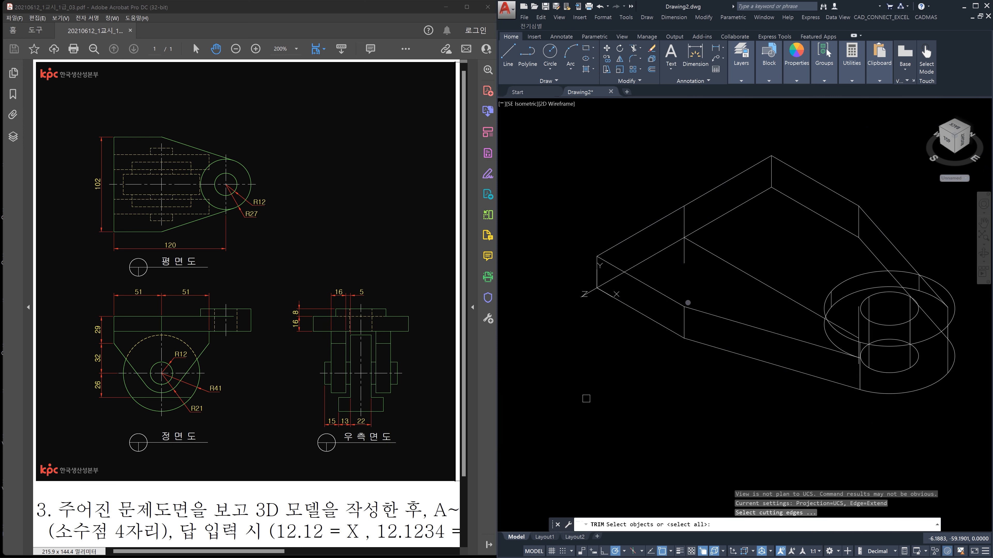
left_click(708, 253)
key("space")
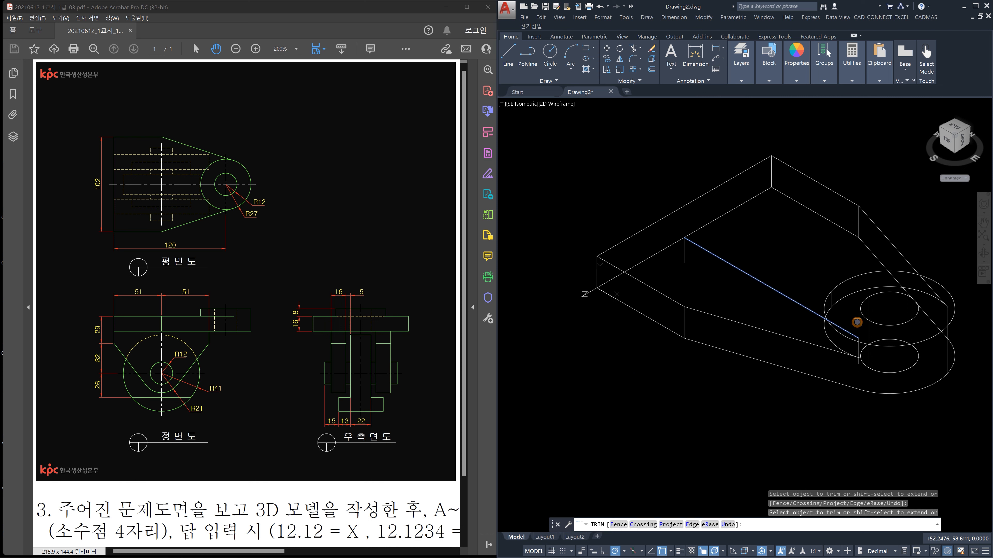
key("Escape")
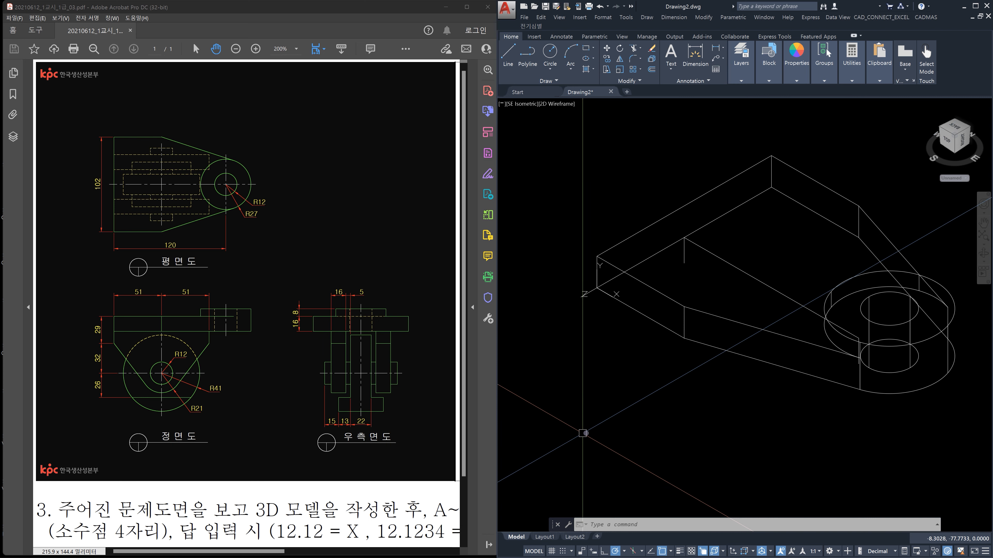
middle_click_drag(612, 423, 600, 396)
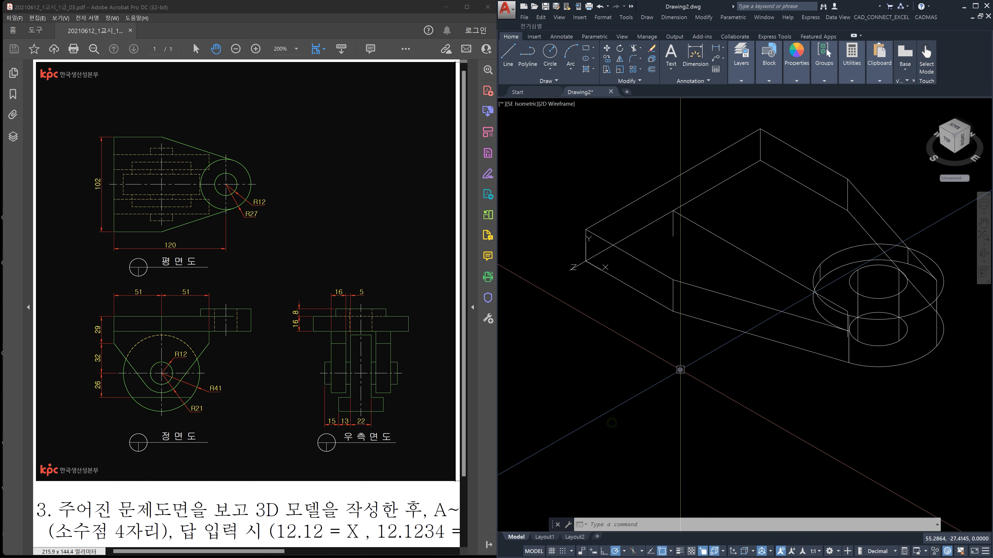
key("Escape")
key("Escape")
key("Escape")
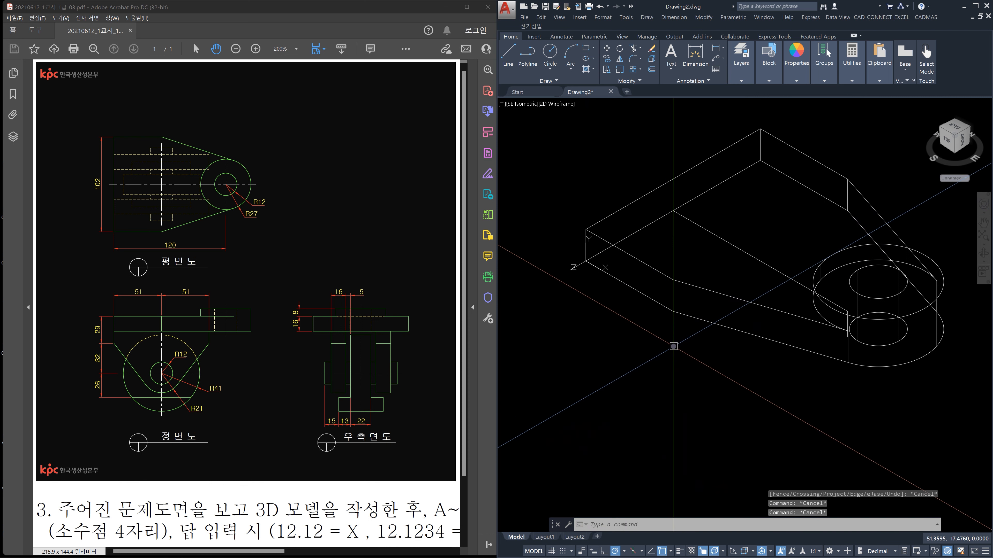
Step: Draw a line joining the lower ends of the two short vertical lines beneath the plate
type("l")
key("Return")
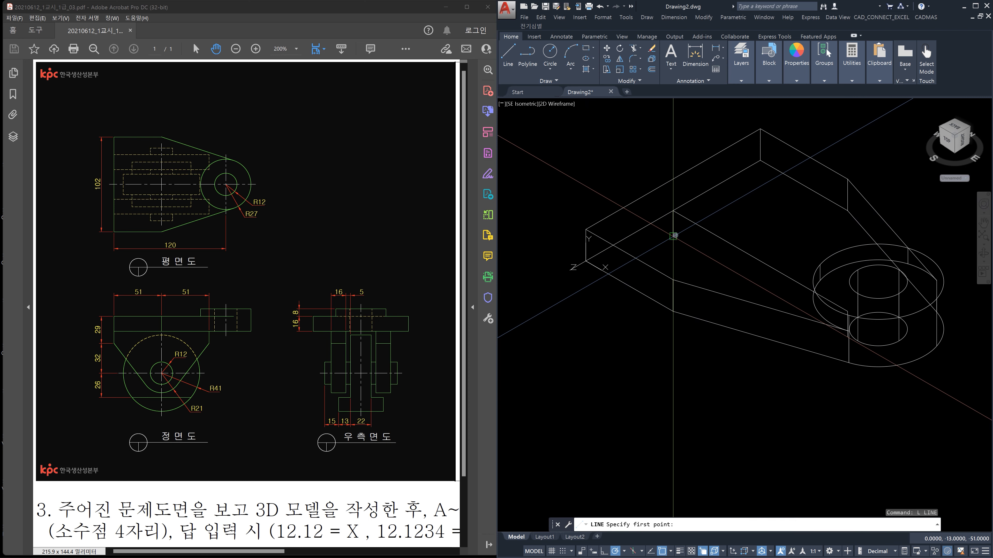
left_click(673, 235)
scroll(846, 334, "up", 3)
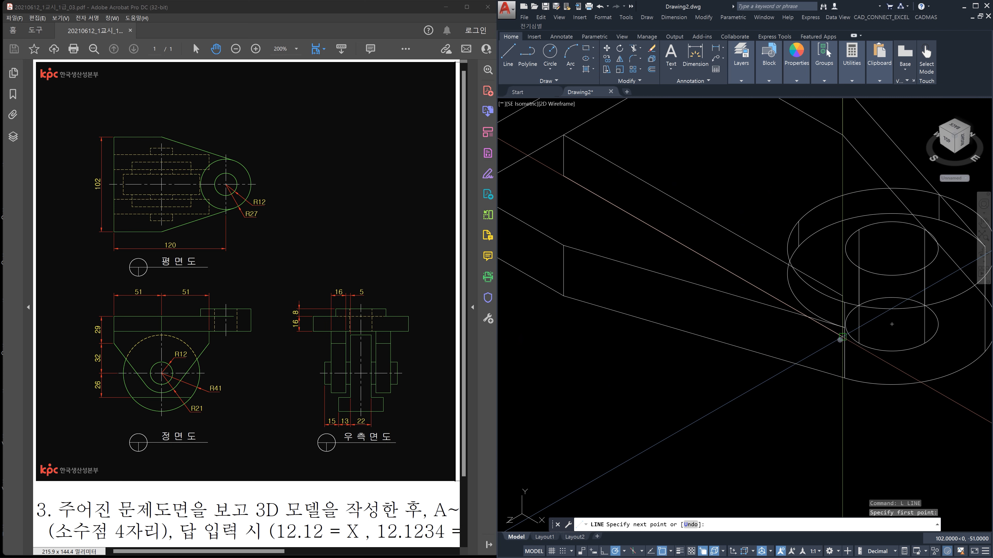
left_click(841, 336)
key("Escape")
key("Escape")
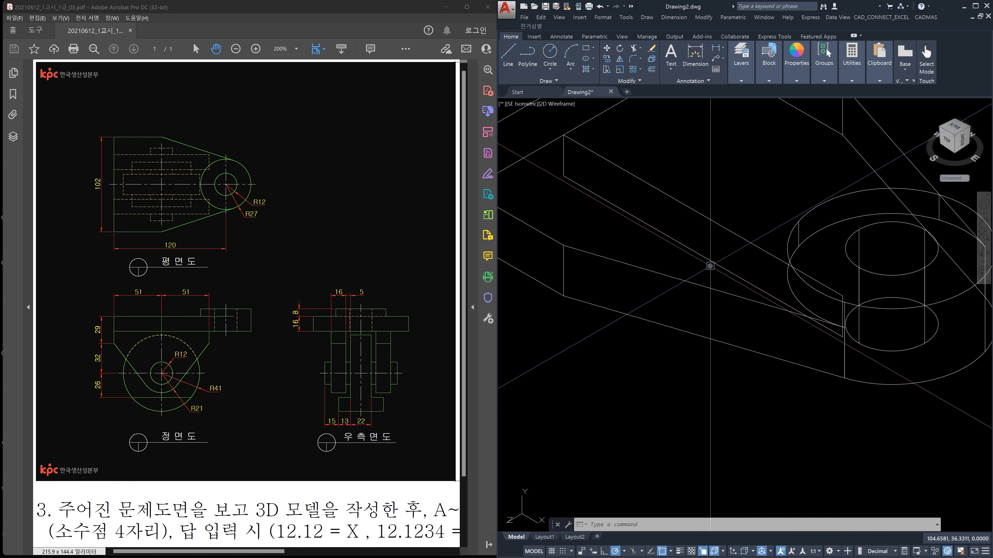
type("o")
key("Return")
type("32")
key("Return")
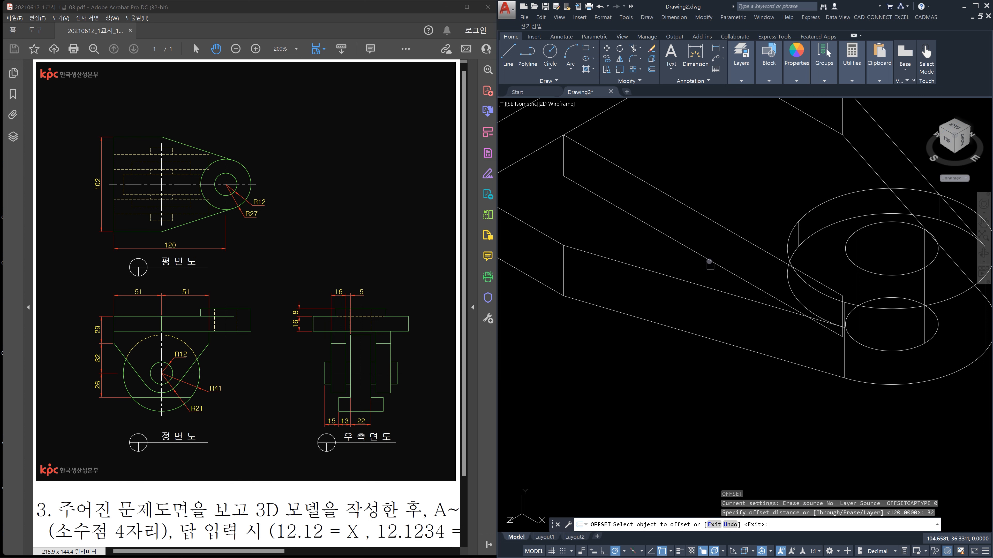
left_click(710, 262)
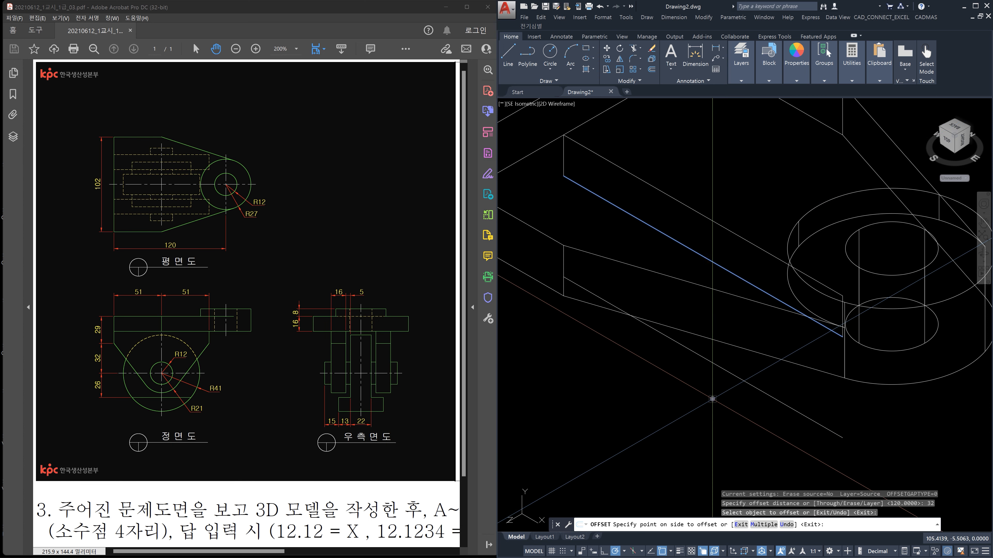
key("Escape")
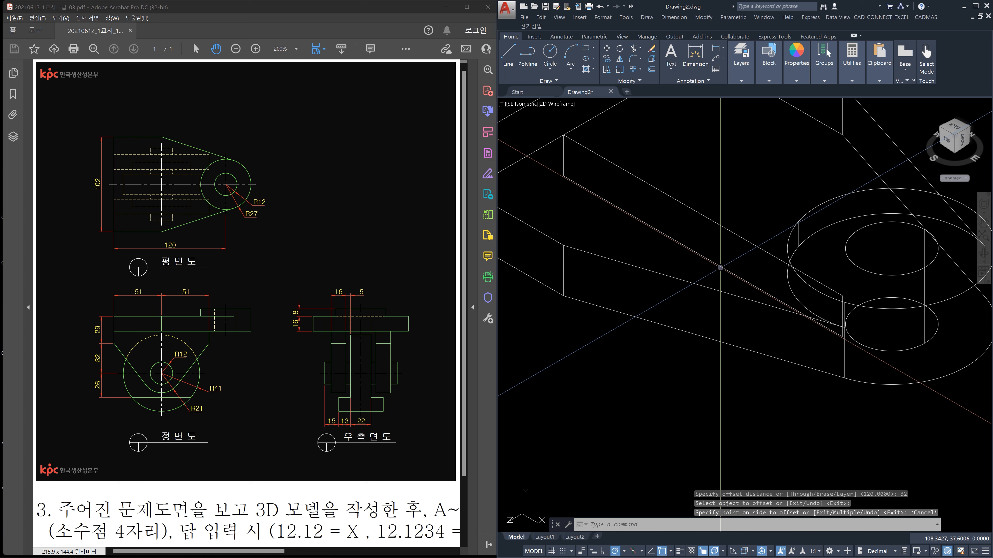
Step: Move the line joining the lower ends of the short vertical lines straight down by 32
type("m")
key("Return")
left_click(720, 268)
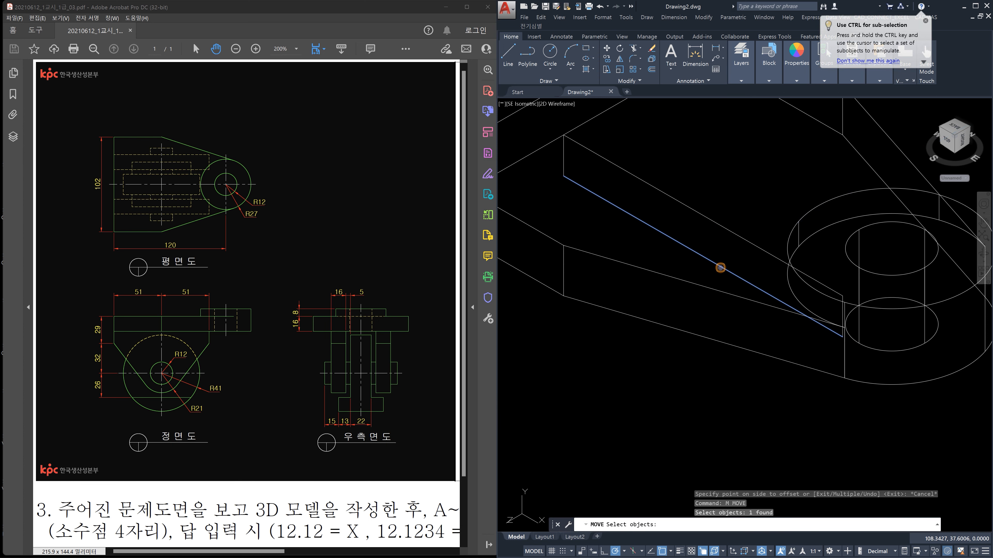
key("Return")
left_click(694, 372)
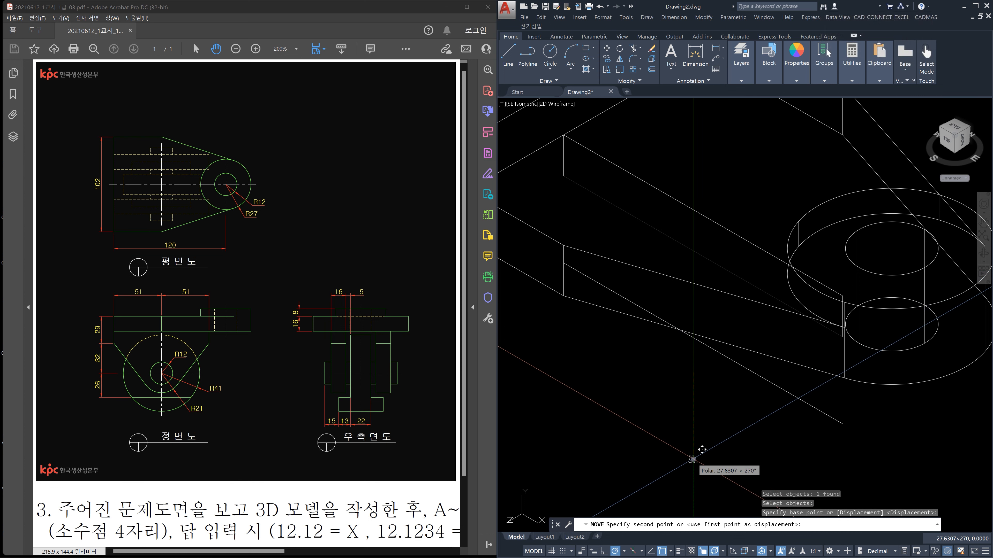
key("Return")
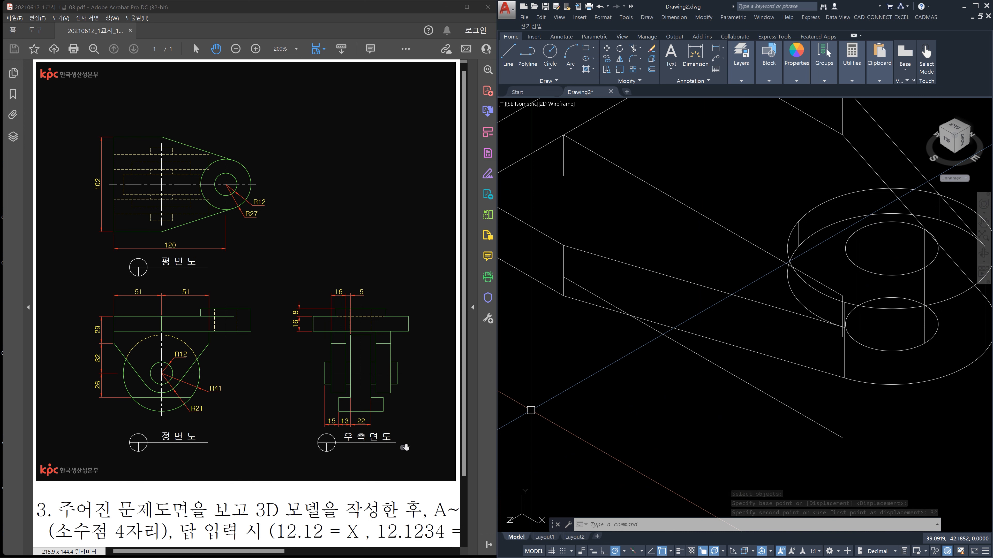
Step: Draw a circle of radius 21 centred on the midpoint of the lowered line
middle_click_drag(683, 413, 678, 400)
type("c")
key("Return")
left_click(698, 344)
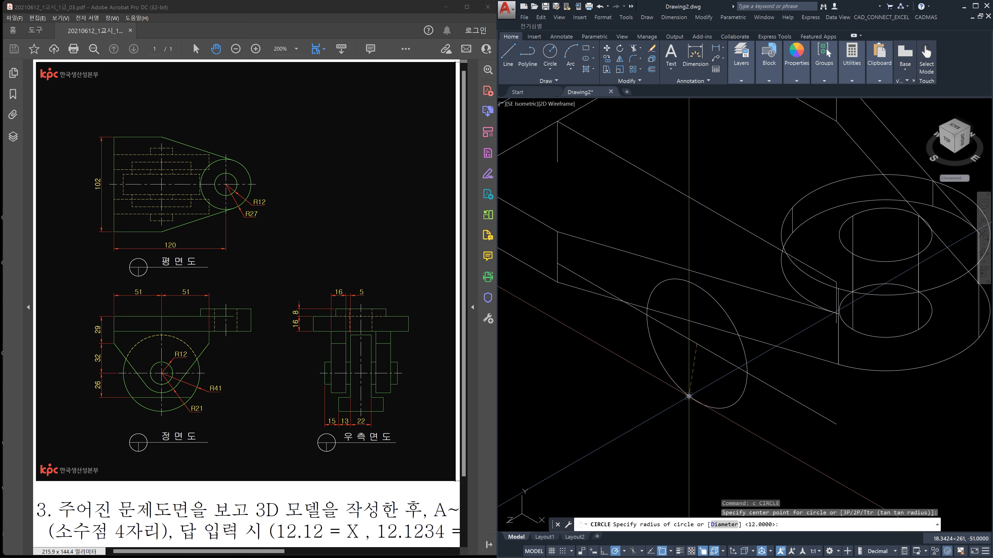
key("Return")
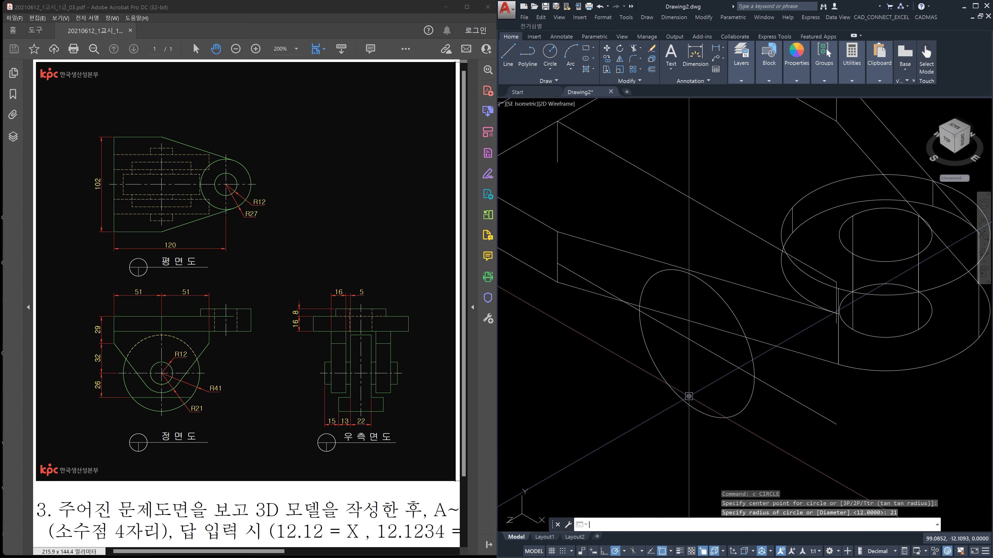
Step: Draw a line from the lower end of the short vertical line near the boss, tangent to the radius 21 circle
key("Return")
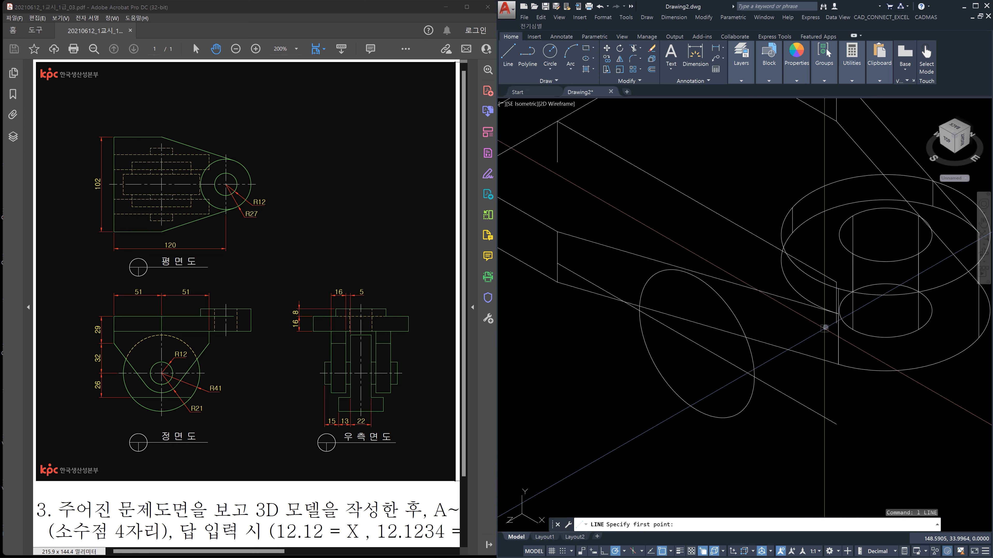
left_click(836, 323)
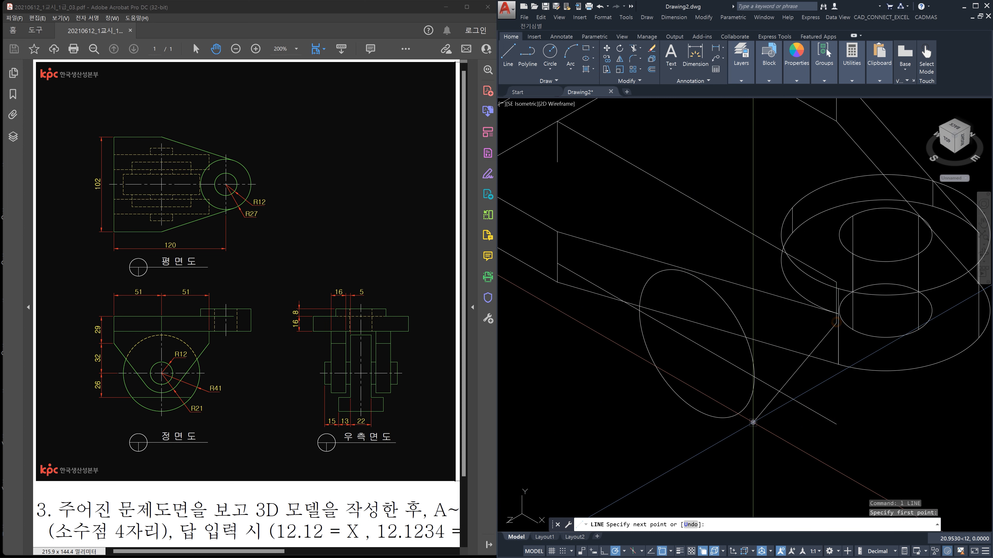
right_click(752, 422, "shift")
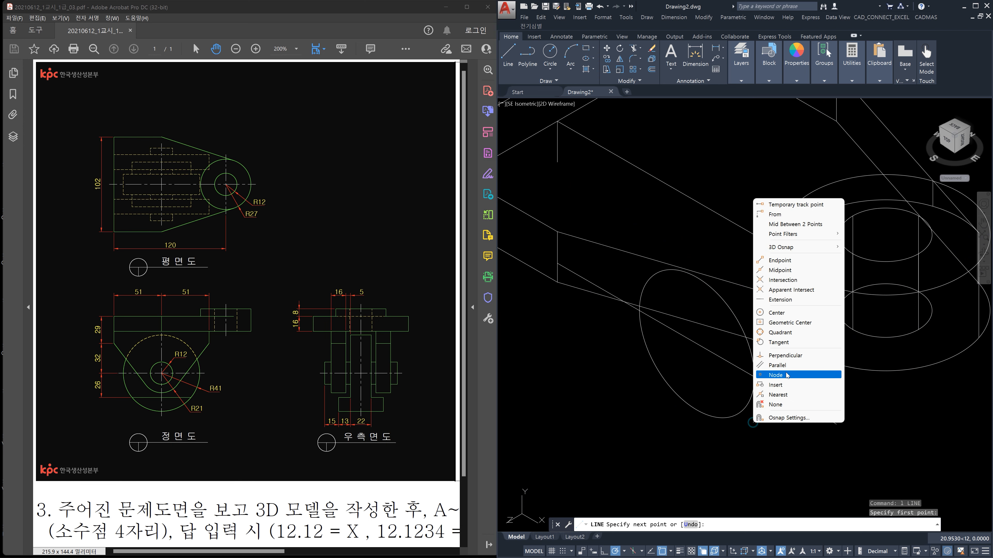
left_click(783, 342)
left_click(754, 405)
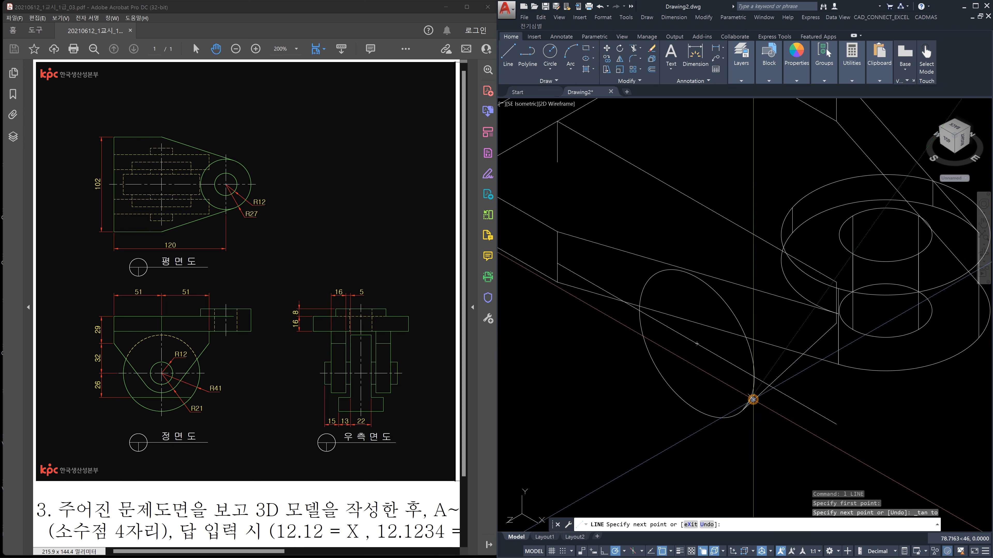
key("Escape")
type("l")
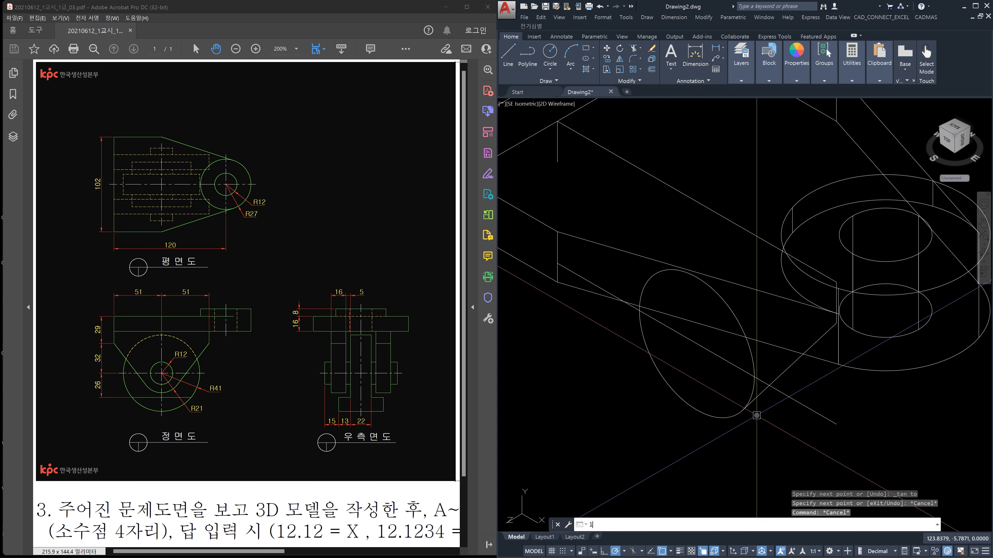
key("Return")
right_click(592, 352, "shift")
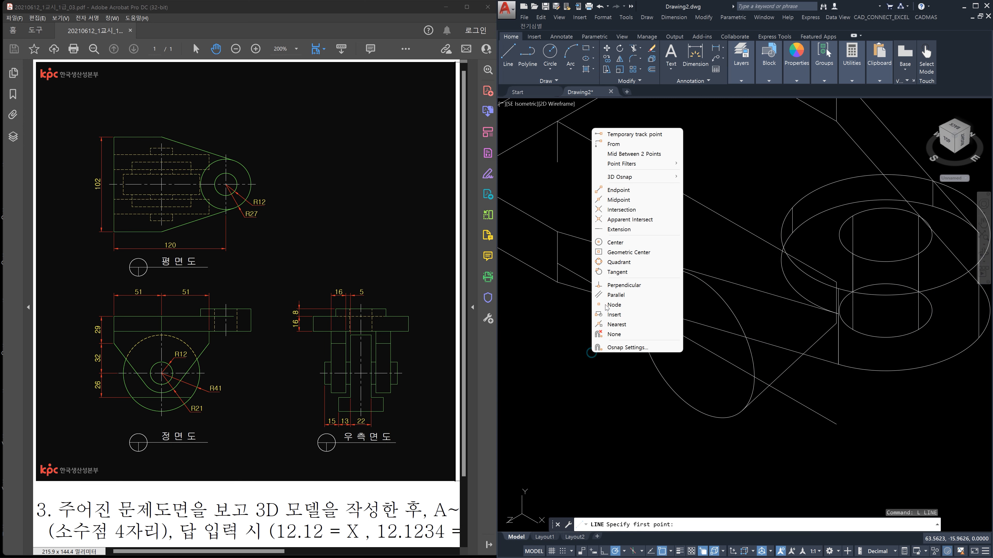
key("Escape")
key("Escape")
Step: Draw a line from the lower end of the short vertical line farther from the boss, tangent to the radius 21 circle
type("l")
key("Return")
left_click(559, 162)
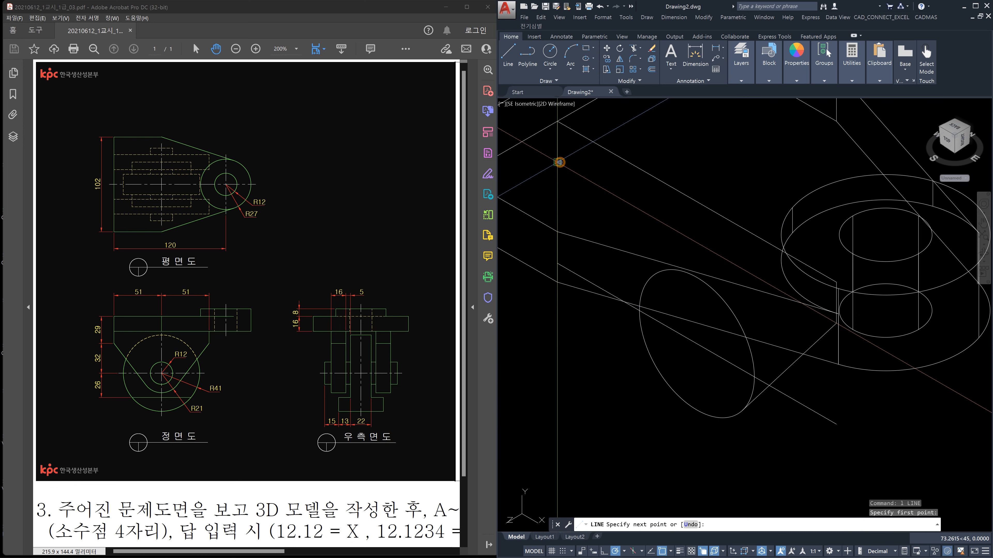
right_click(610, 359, "shift")
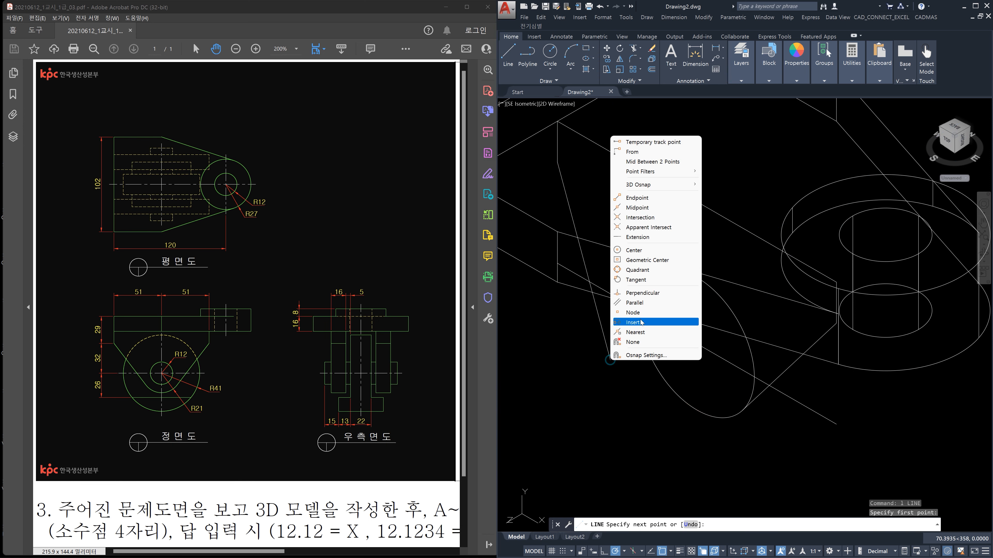
left_click(636, 280)
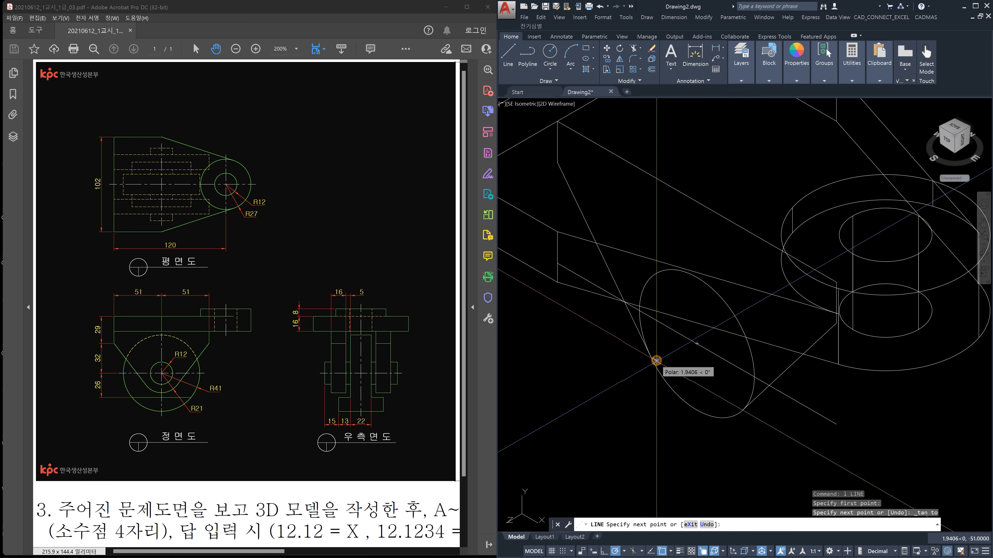
key("Escape")
key("Escape")
key("Escape")
Step: Trim away the upper part of the radius 21 circle, using the two tangent lines as cutting edges
type("tr")
key("Return")
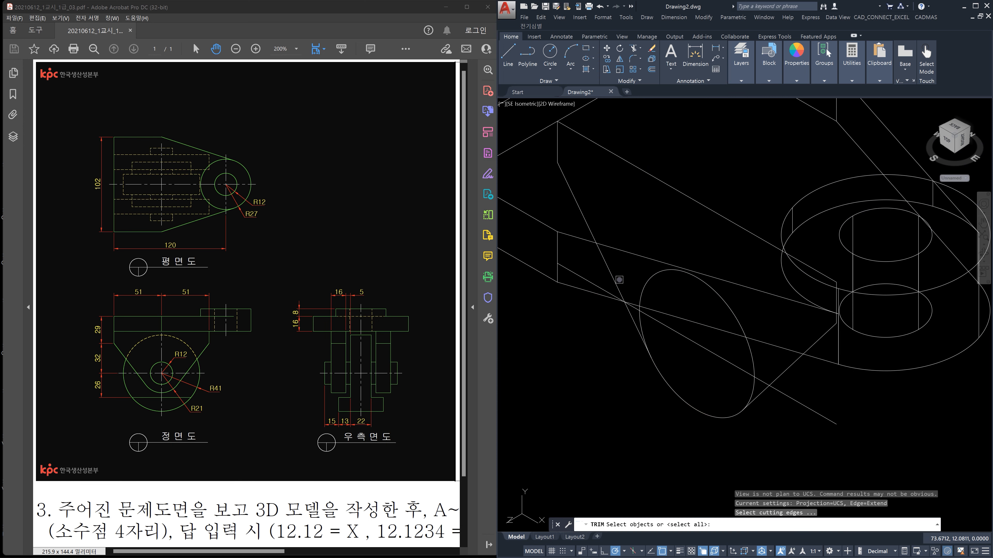
left_click(613, 278)
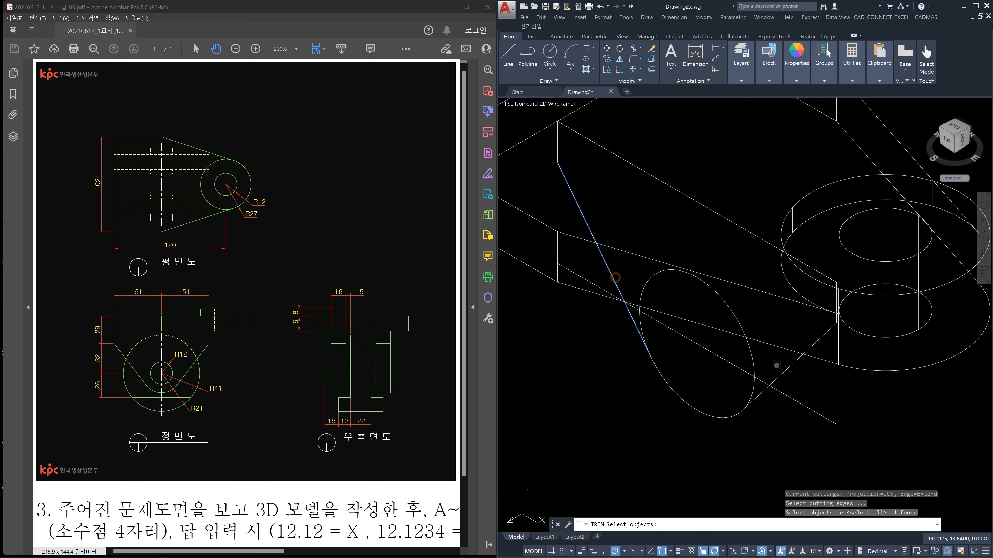
key("Return")
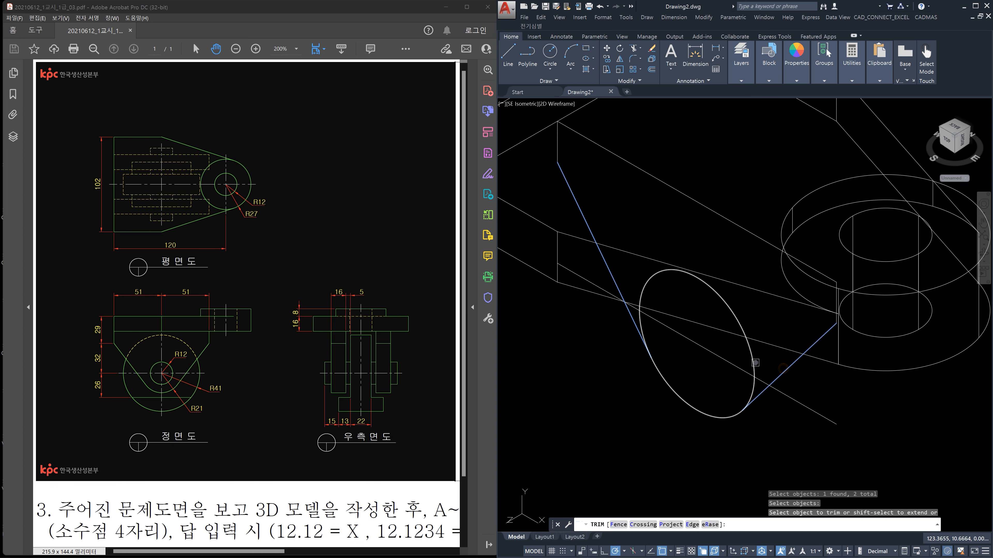
left_click(755, 363)
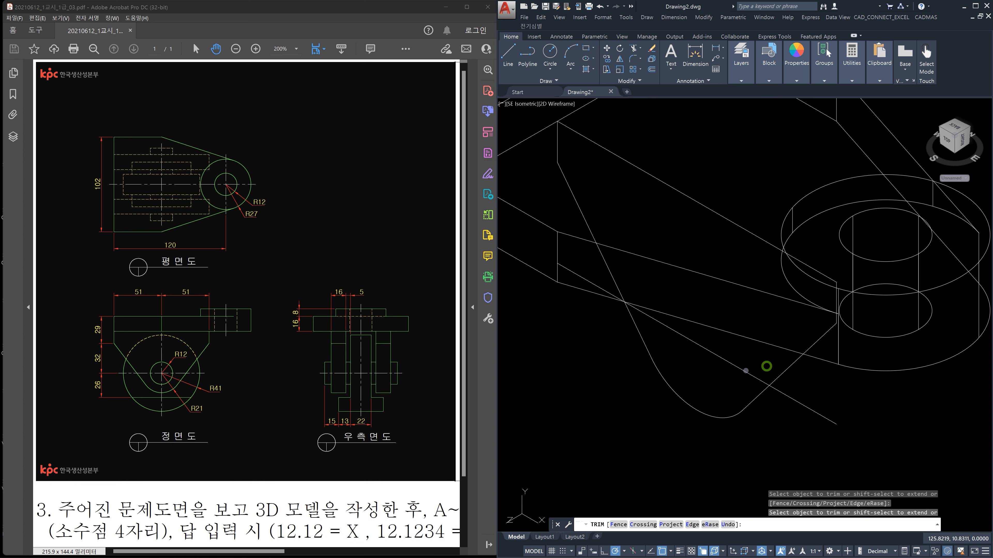
key("Escape")
Step: Create a region from the closed lug profile beneath the plate and select it to check that it is one object
scroll(767, 366, "down", 3)
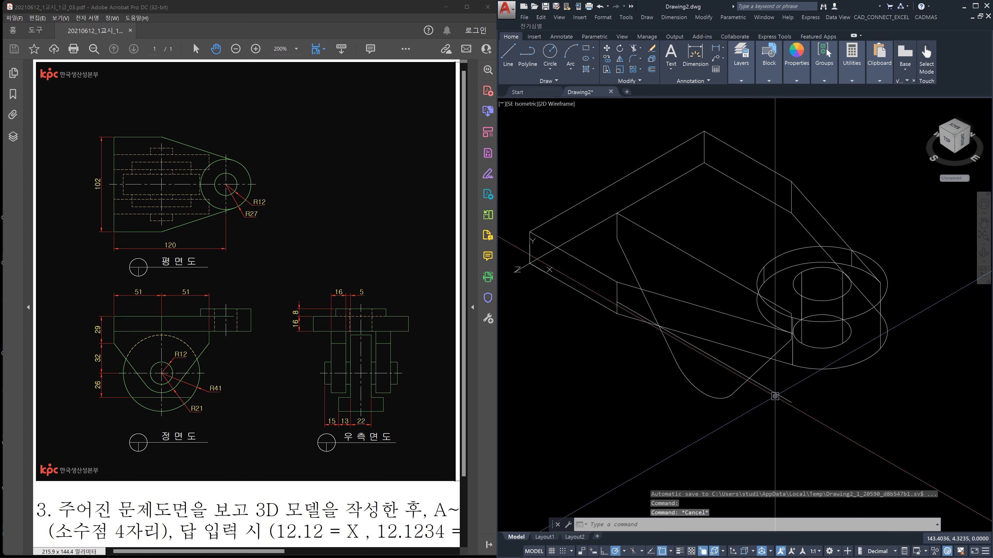
type("reg")
key("Return")
left_click(598, 155)
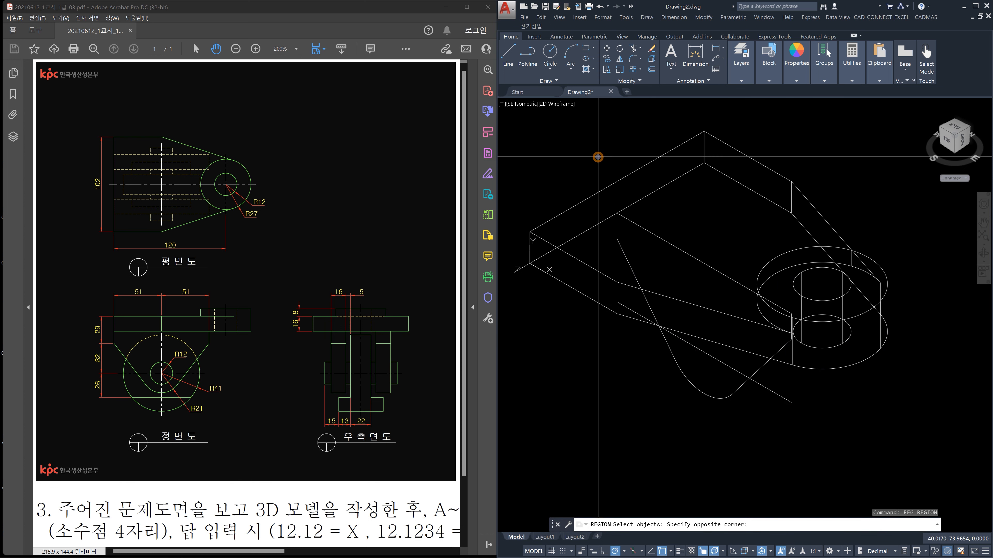
left_click(809, 459)
key("Return")
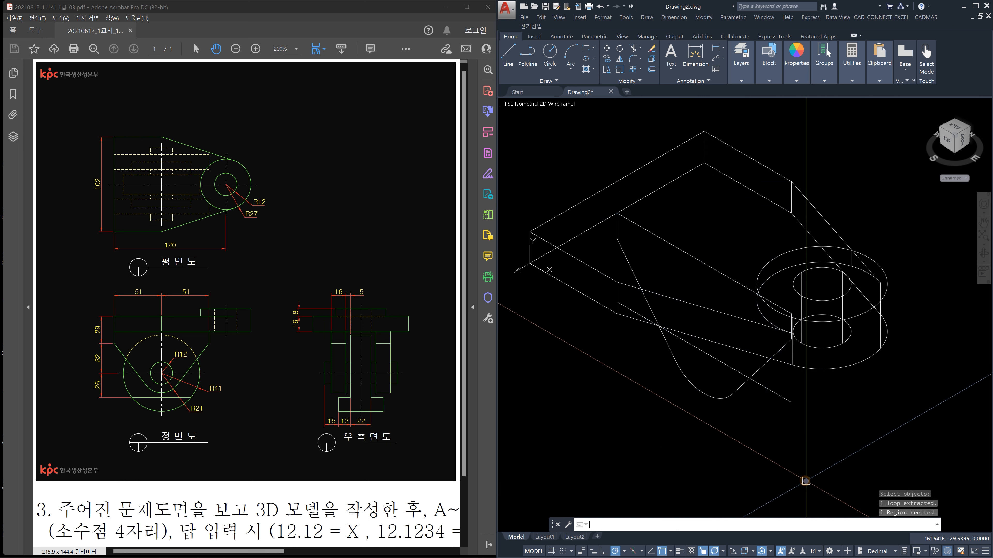
left_click(739, 388)
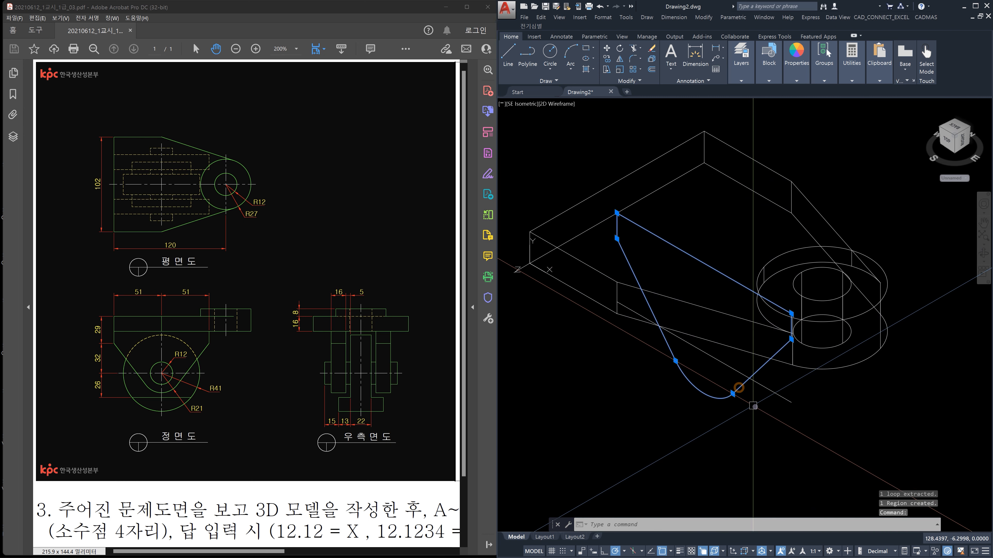
key("Escape")
key("Escape")
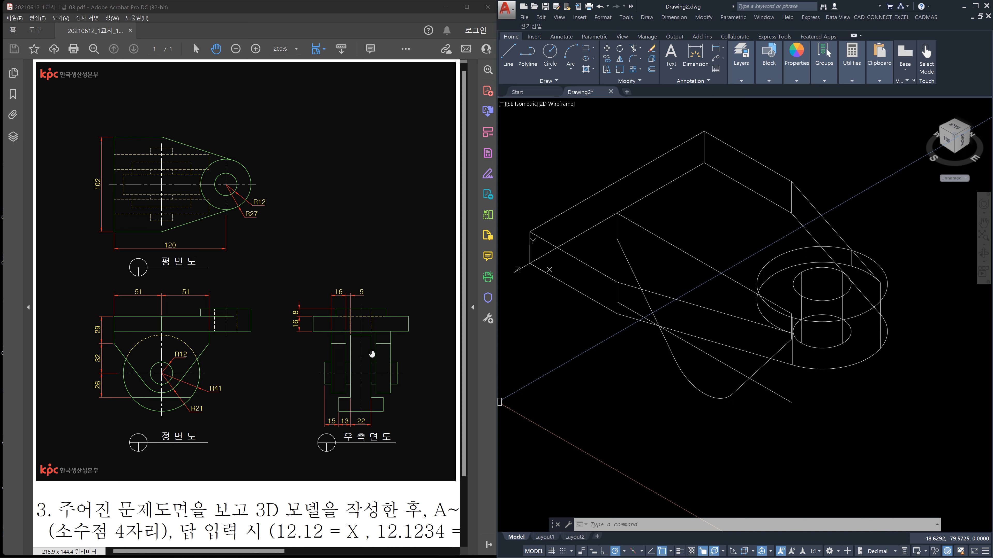
Step: Move the lug profile region 16 along the positive Z direction, towards the plate's front side
scroll(372, 354, "up", 2, "ctrl")
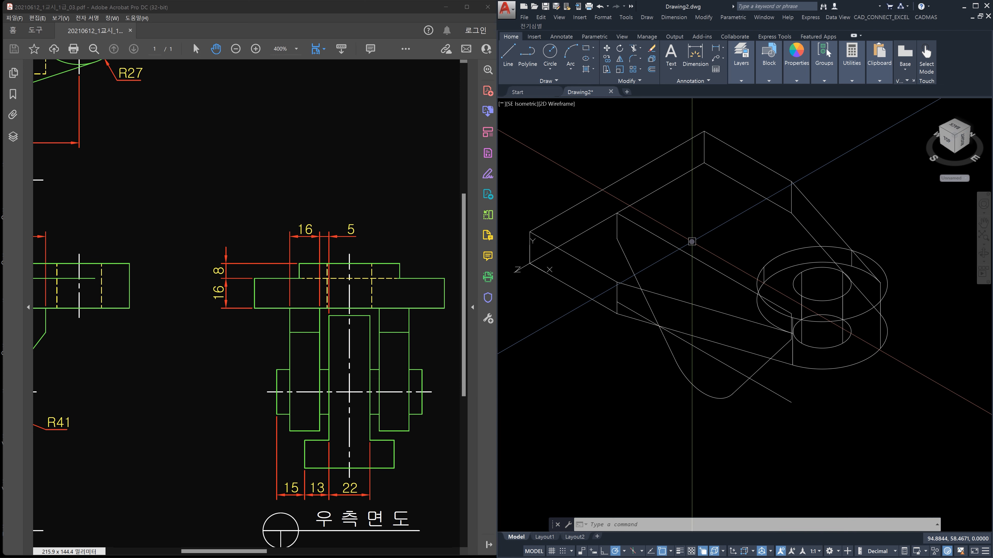
key("Escape")
type("m")
key("Return")
left_click(690, 252)
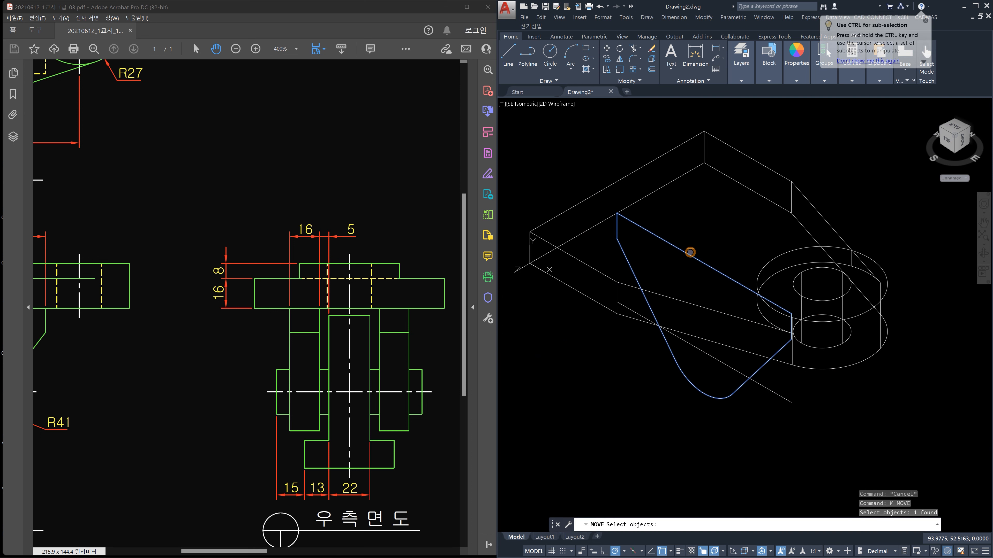
key("Return")
left_click(661, 393)
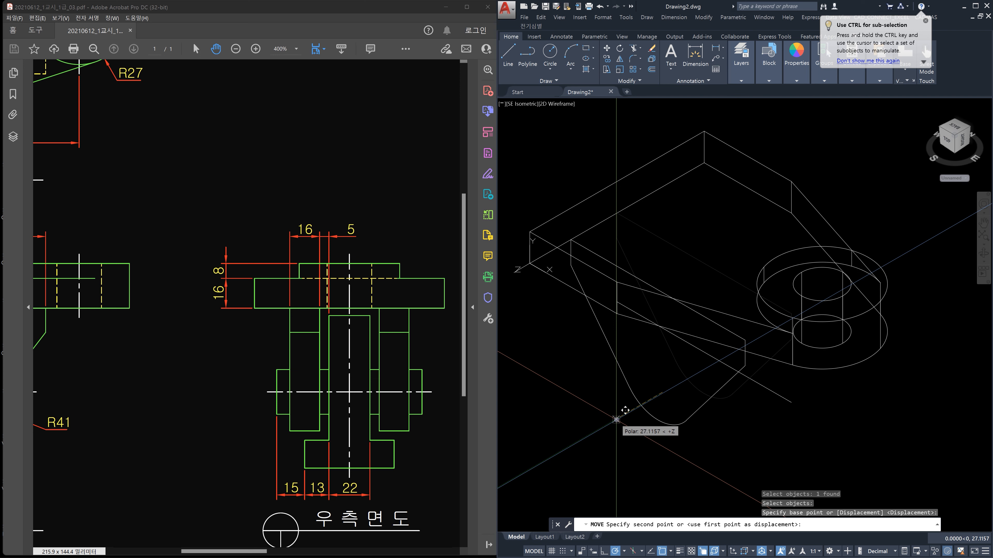
key("Return")
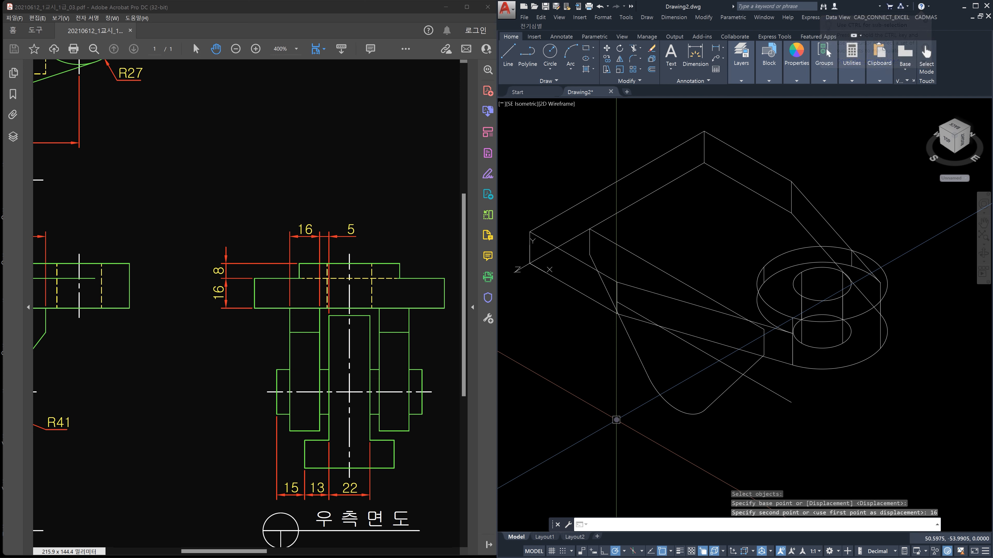
Step: Extrude the moved lug profile region by 16 in the positive Z direction
type("ex")
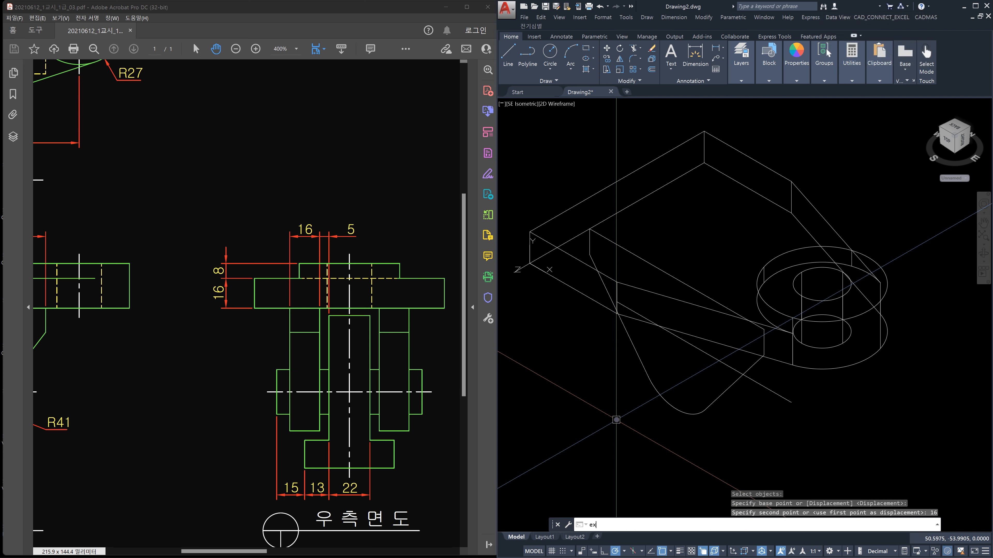
type("t")
key("Return")
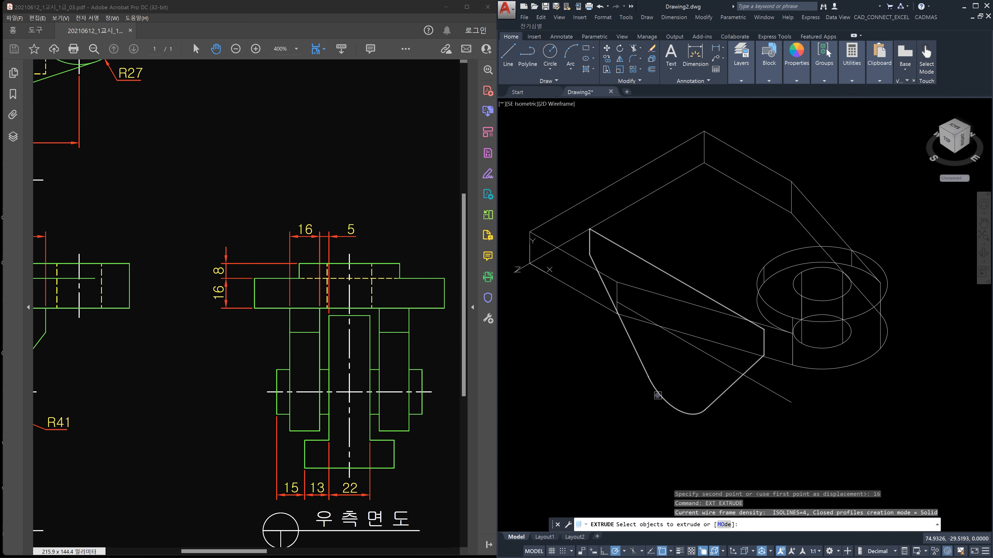
left_click(657, 396)
key("Return")
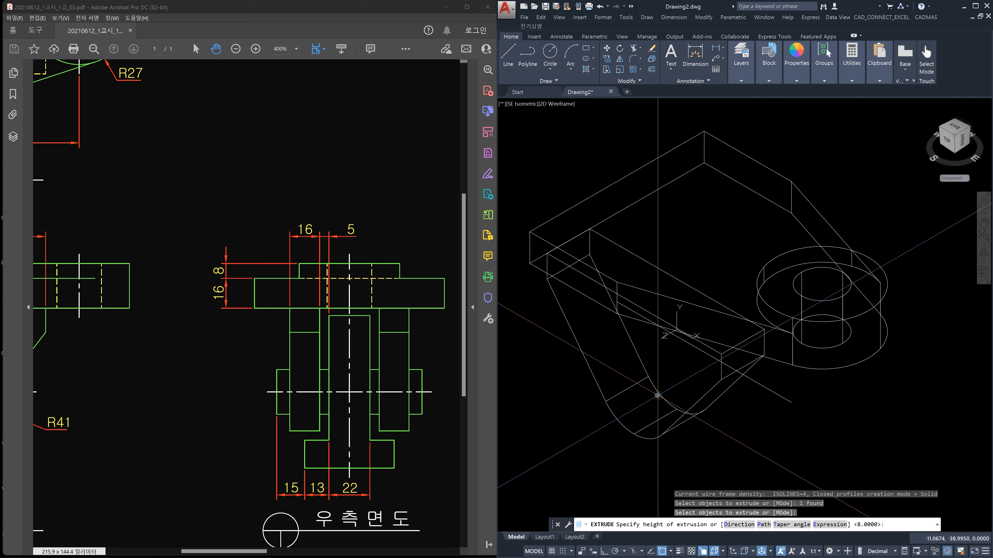
type("16")
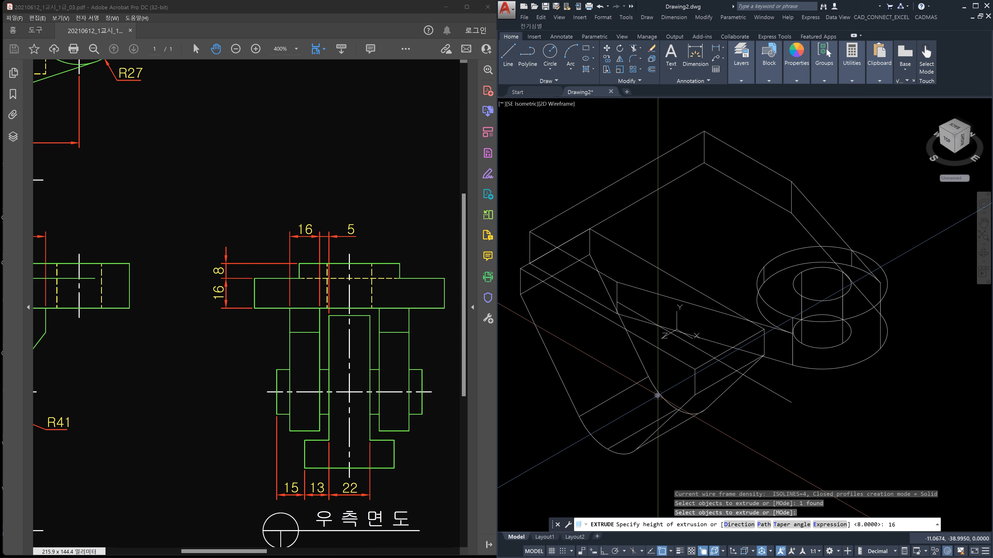
key("Return")
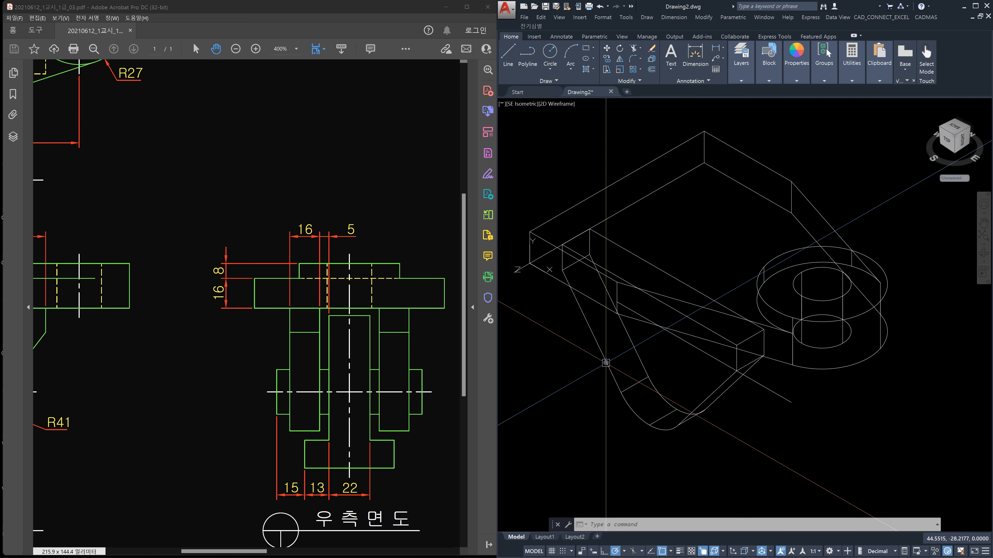
Step: Mirror the lug solid in 3D about the XY plane through the midpoint of the plate's straight end edge, keeping the source object
type("mi")
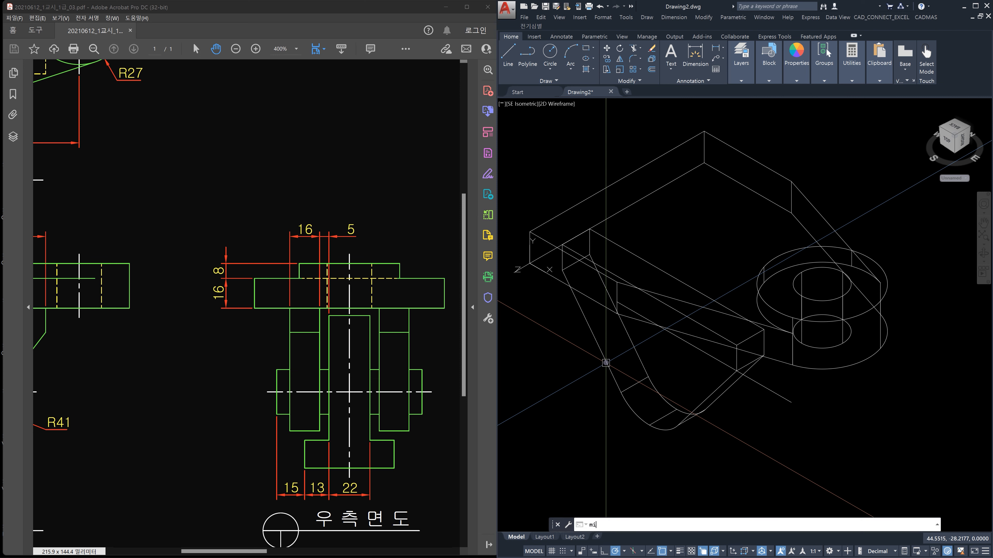
type("rror3d")
key("Return")
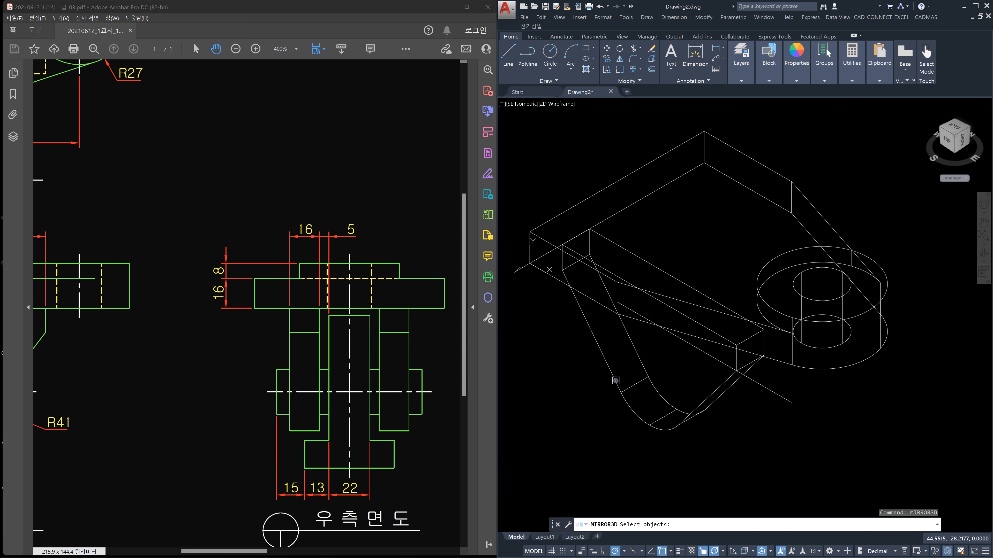
left_click(614, 382)
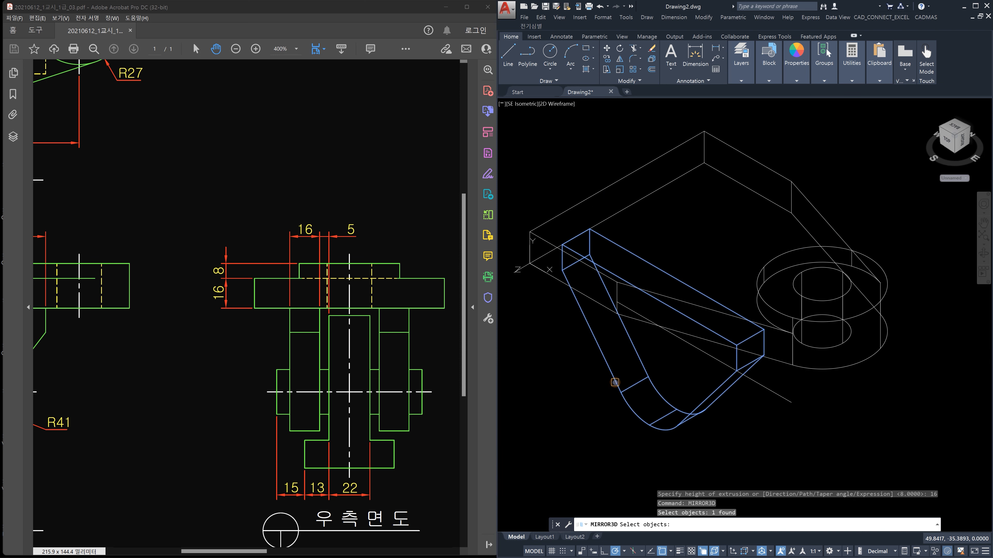
key("Return")
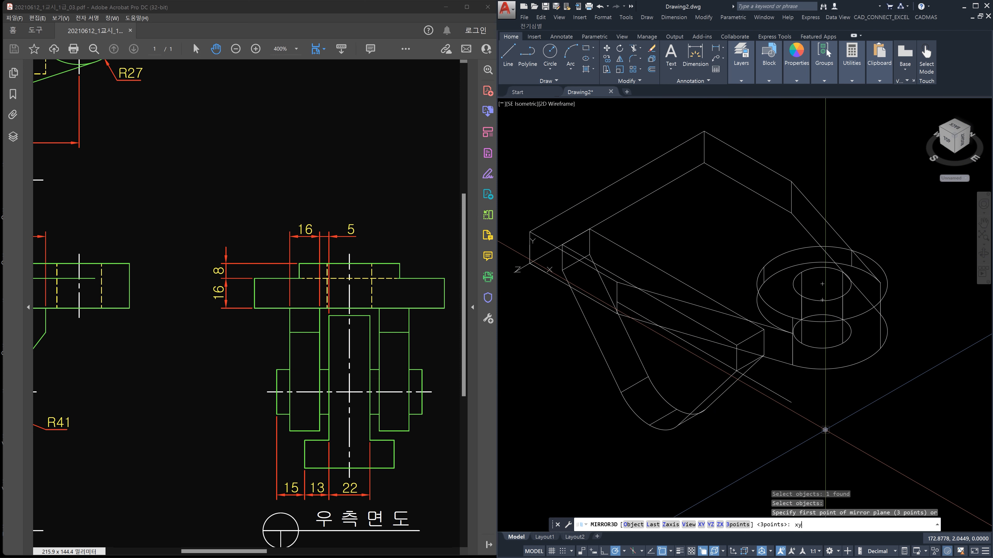
key("Return")
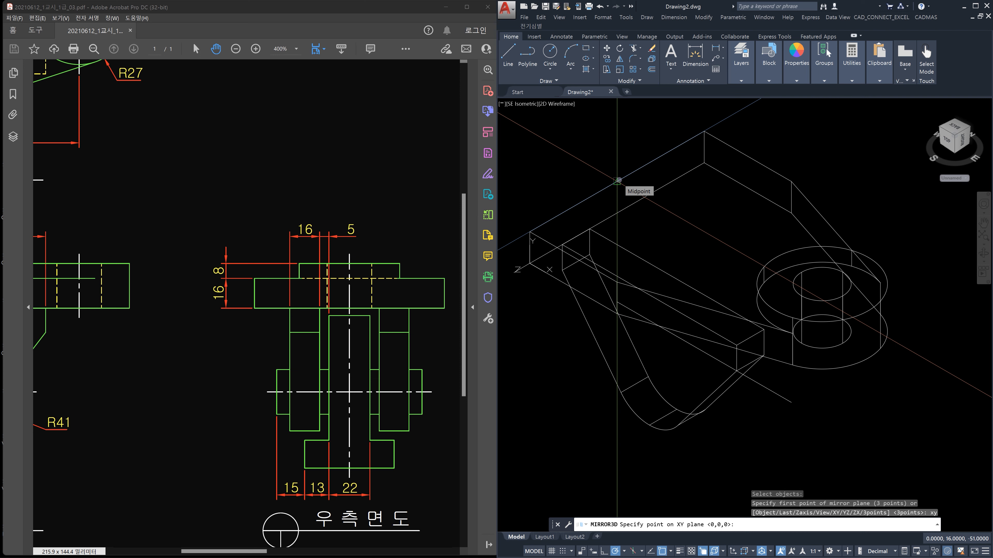
left_click(617, 180)
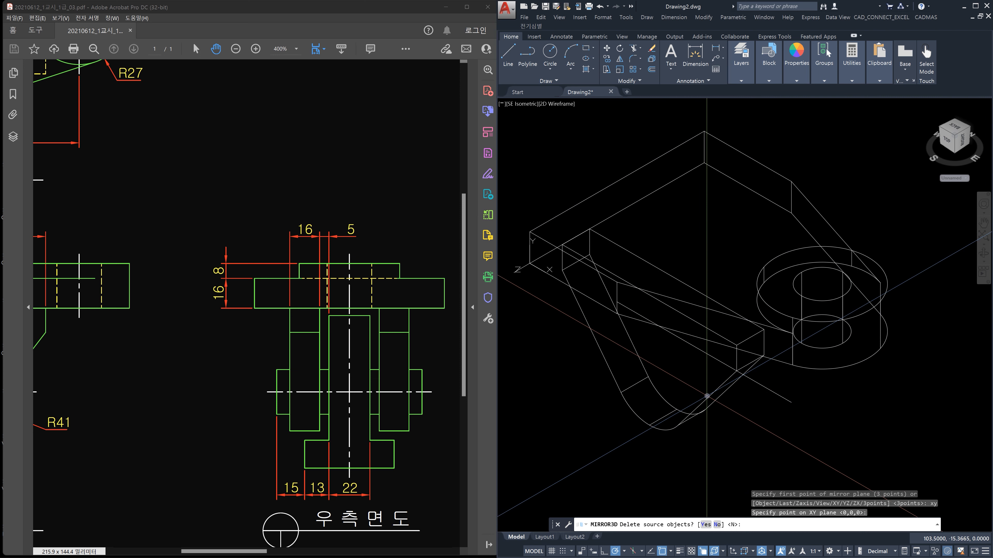
key("Return")
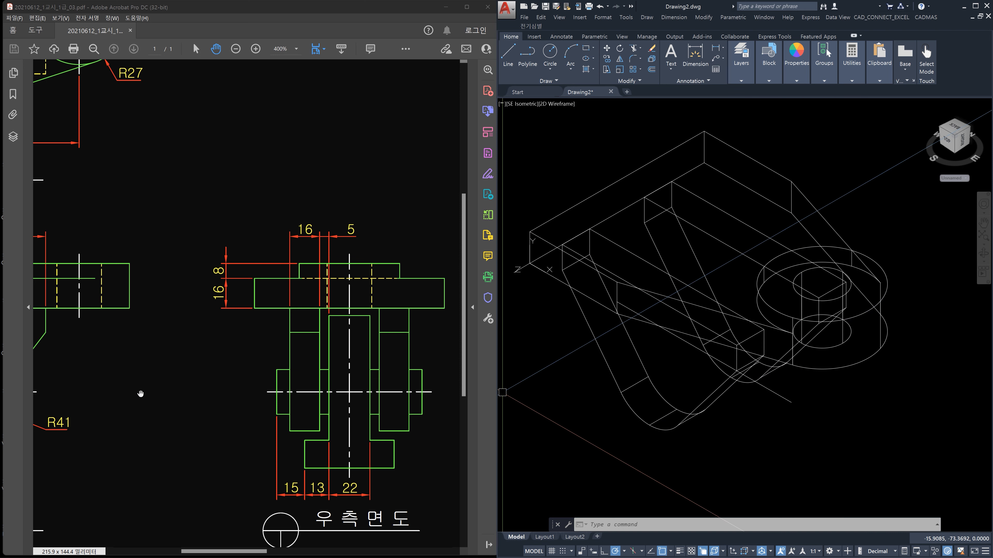
Step: Draw a circle of radius 12 centred on the midpoint of the lowered construction line between the lugs
left_click_drag(141, 394, 332, 407)
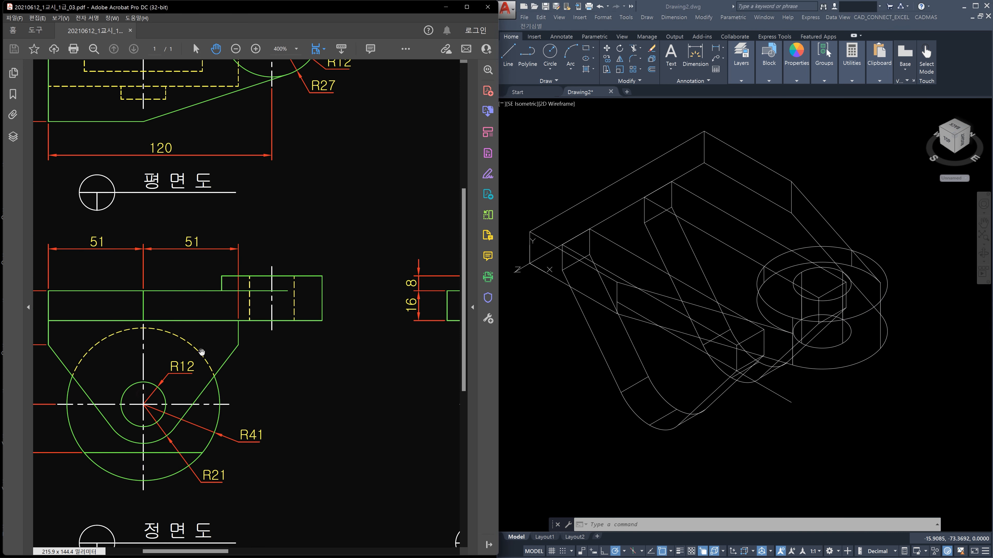
left_click(751, 430)
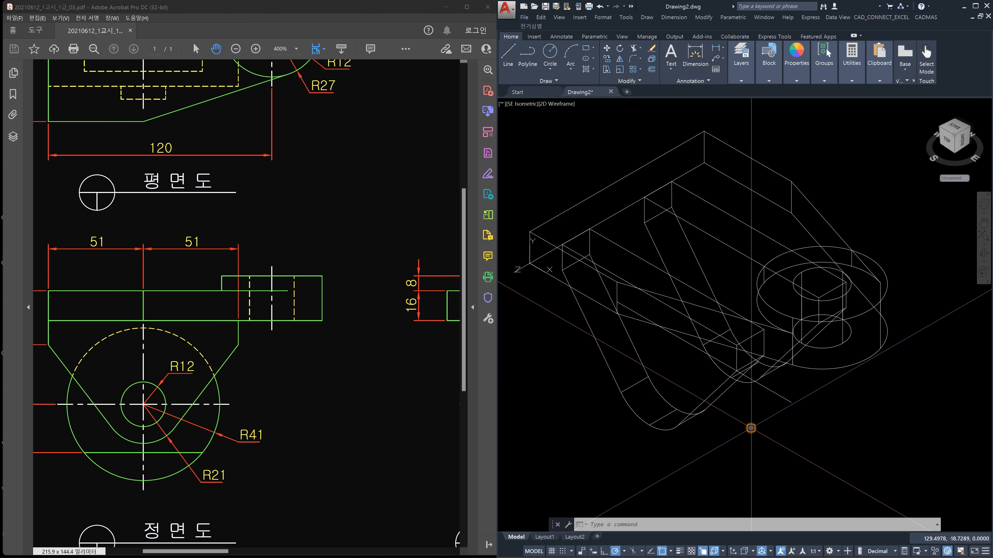
type("c")
key("Return")
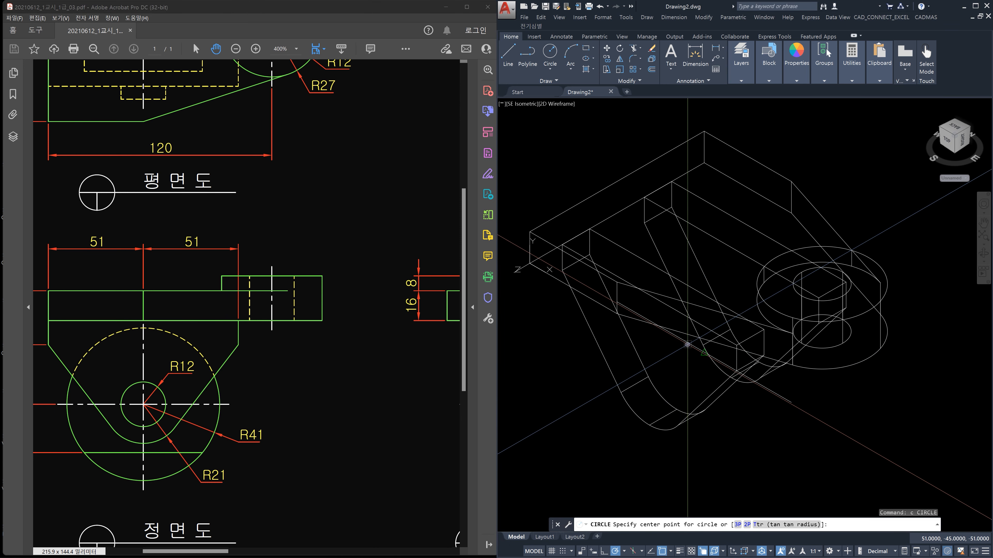
left_click(692, 345)
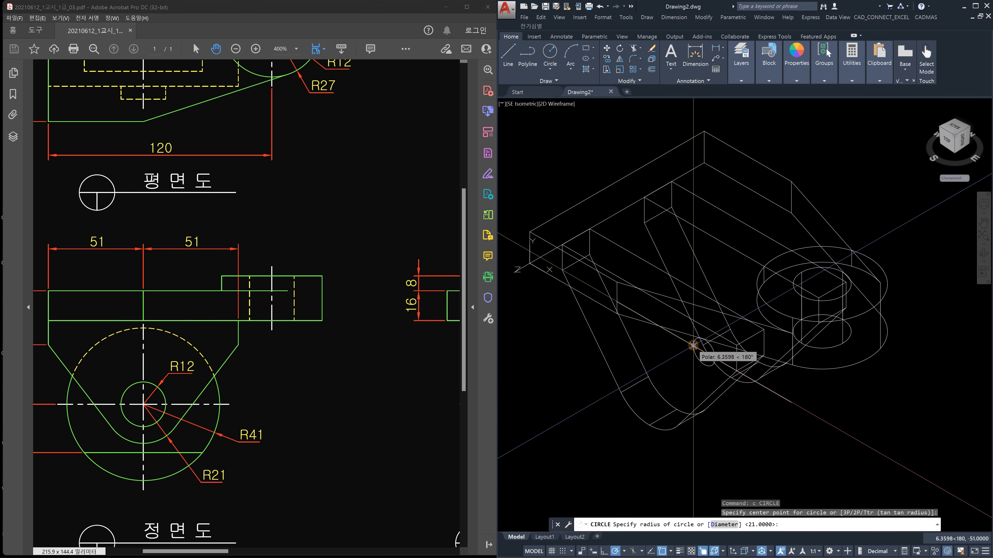
type("12")
key("Return")
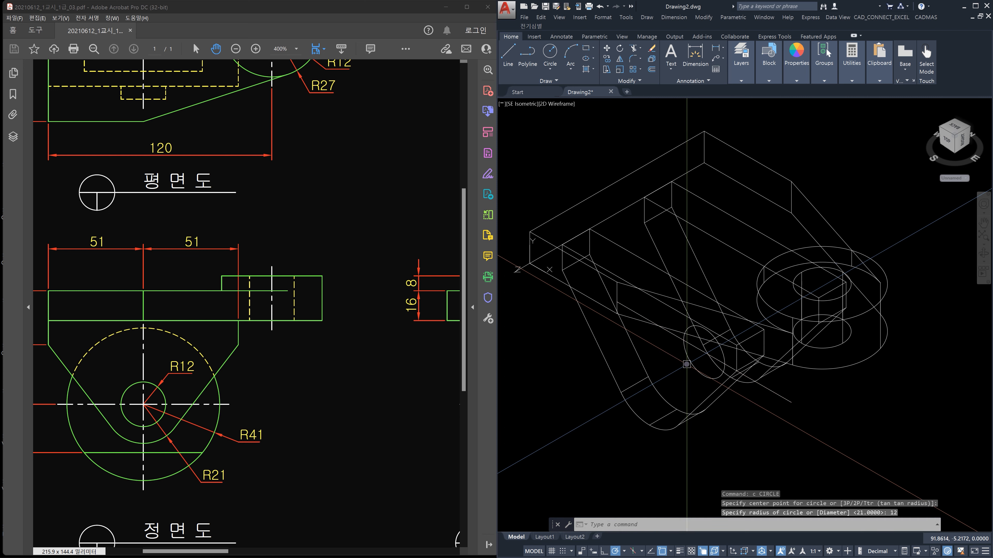
Step: Extrude the radius 12 circle between the lugs by a height calculated with 'cal as 22+13+13+15+15
left_click_drag(325, 432, 300, 427)
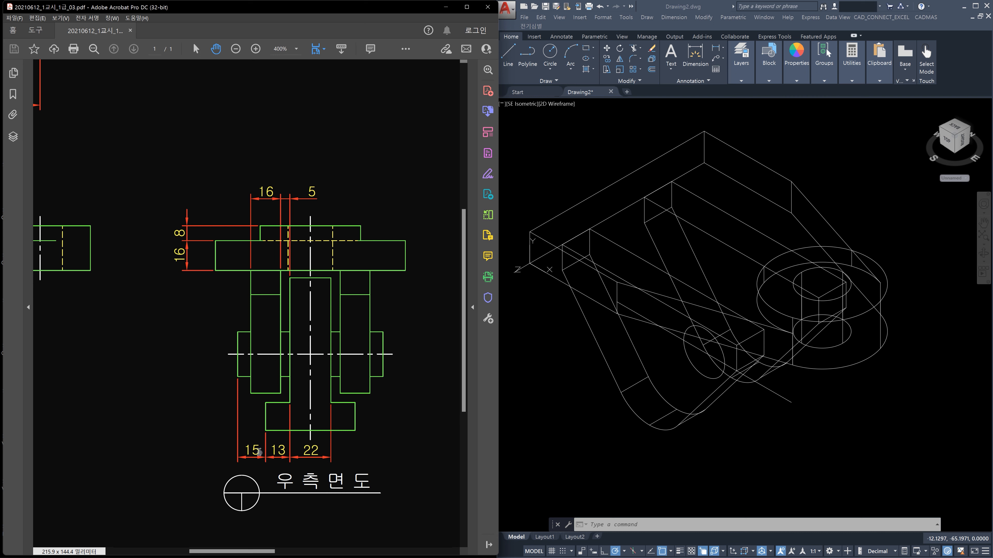
left_click(752, 415)
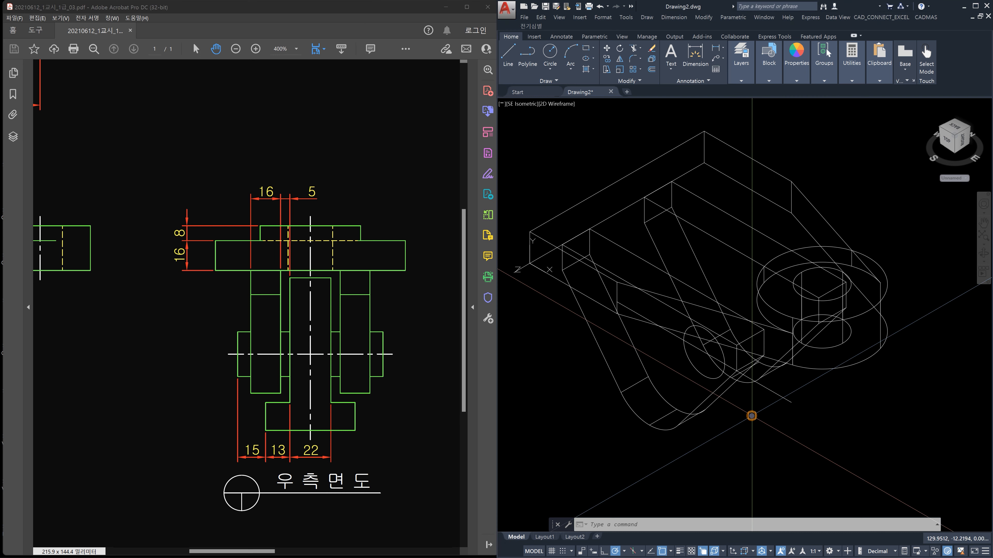
middle_click_drag(744, 425, 776, 393)
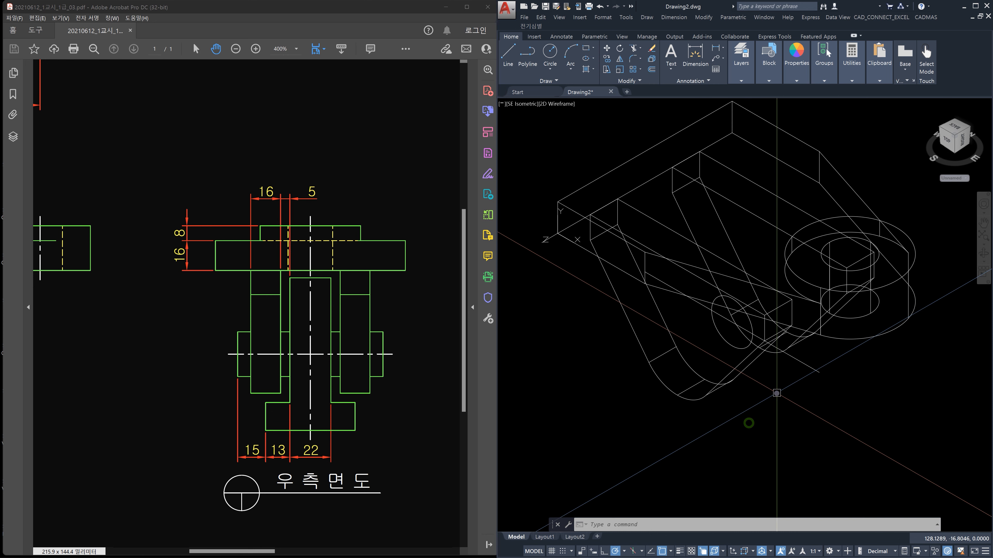
type("ext")
key("Return")
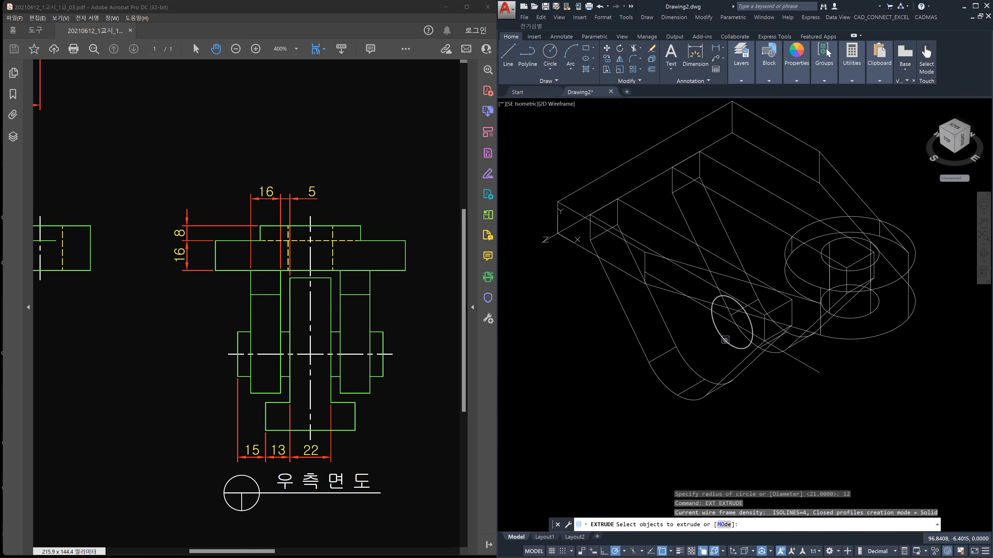
left_click(725, 339)
key("Return")
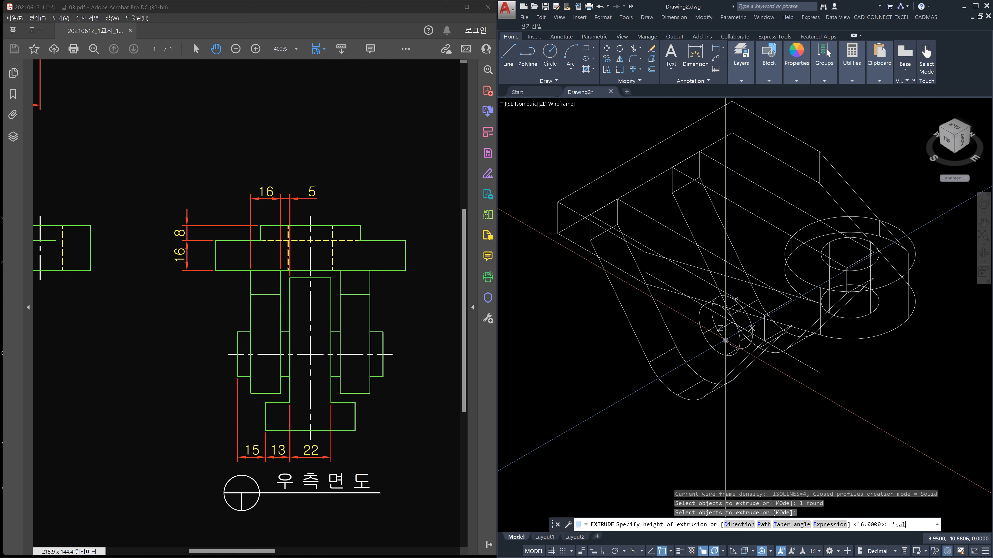
key("Return")
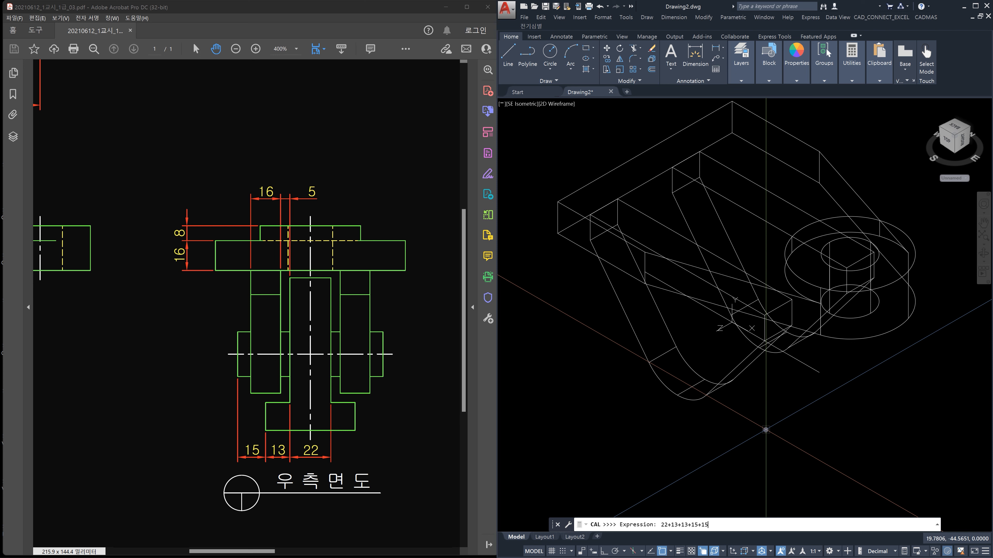
key("Return")
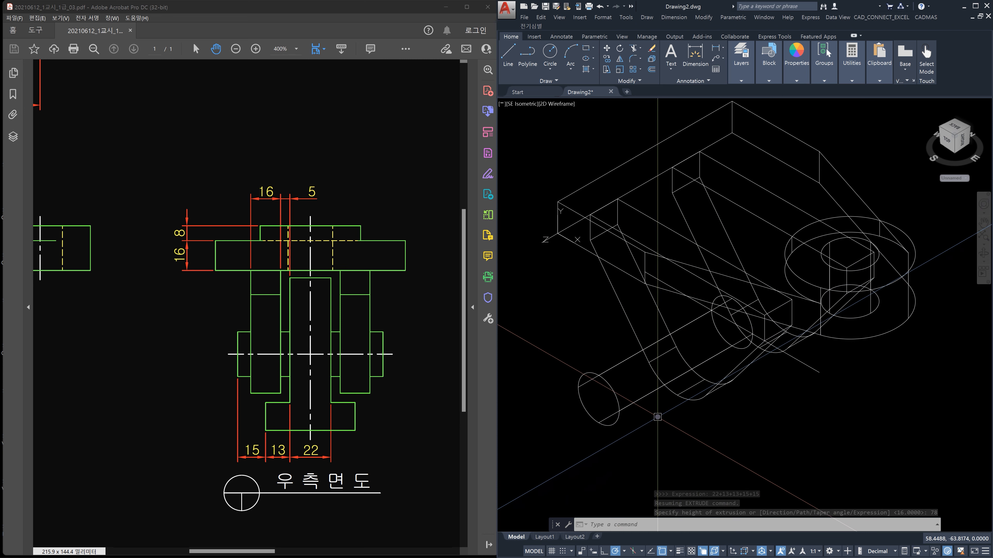
type("l")
key("Return")
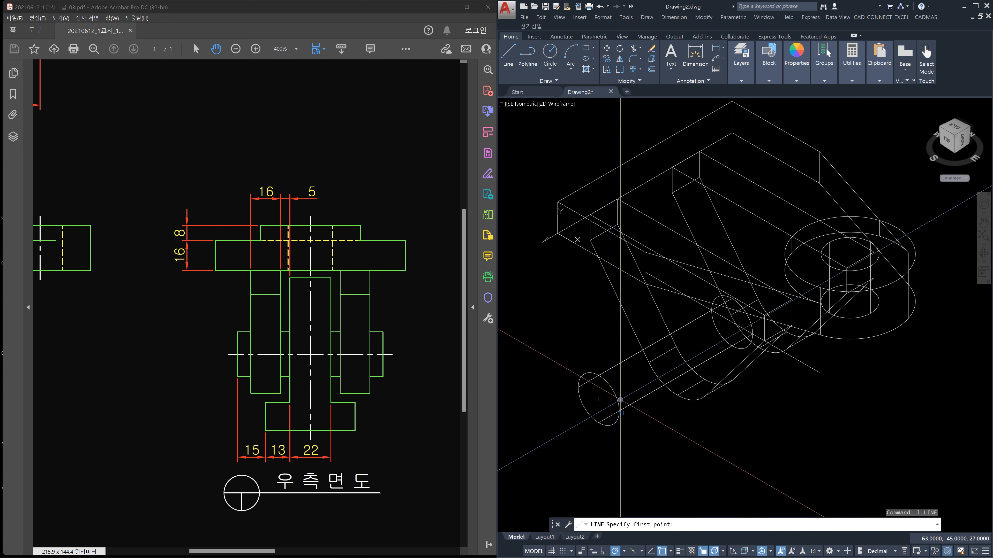
key("Escape")
key("Escape")
type("ㅡ")
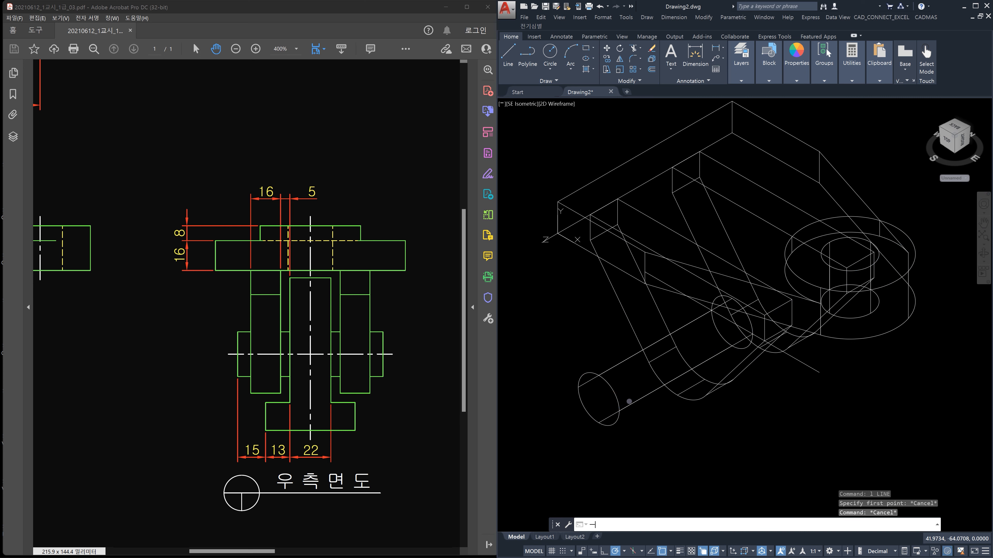
key("Return")
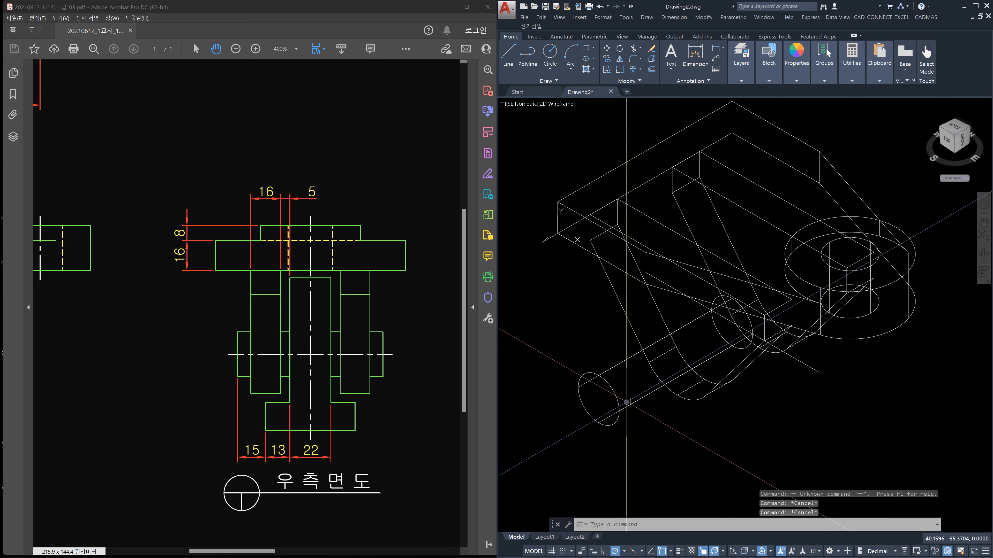
type("m")
key("Return")
left_click(625, 404)
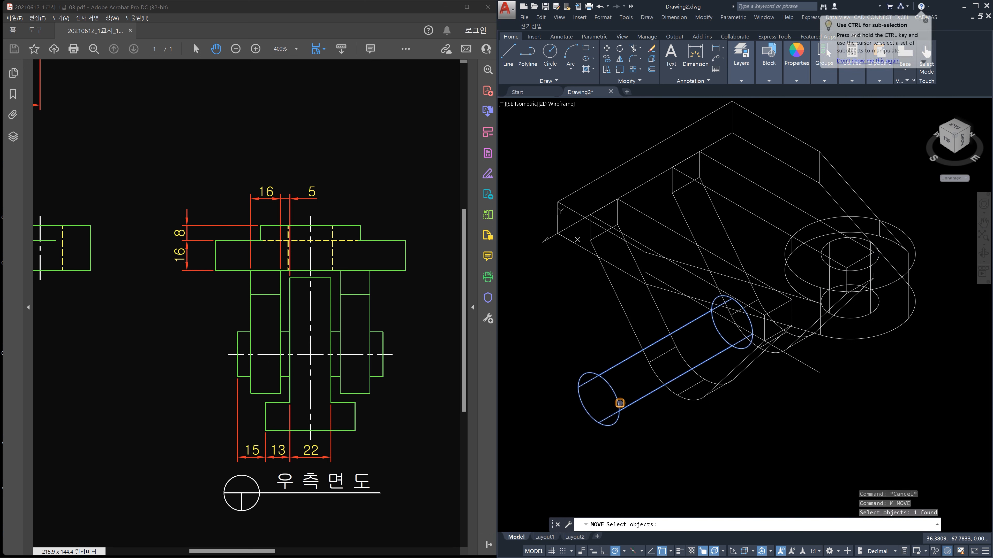
key("Return")
left_click(619, 410)
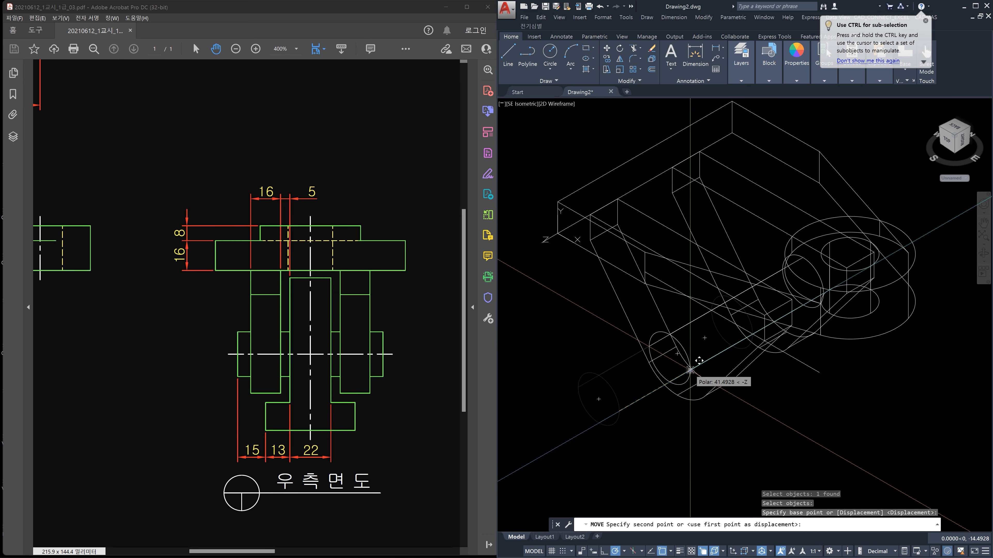
key("Escape")
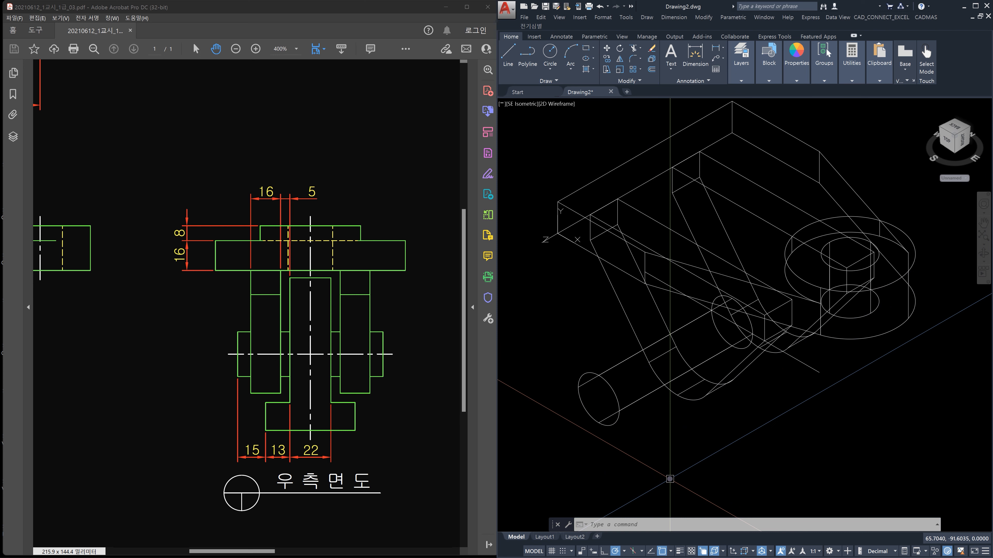
Step: Review the command history for the calculated expression used as the pin's extrusion height
left_click_drag(714, 519, 720, 379)
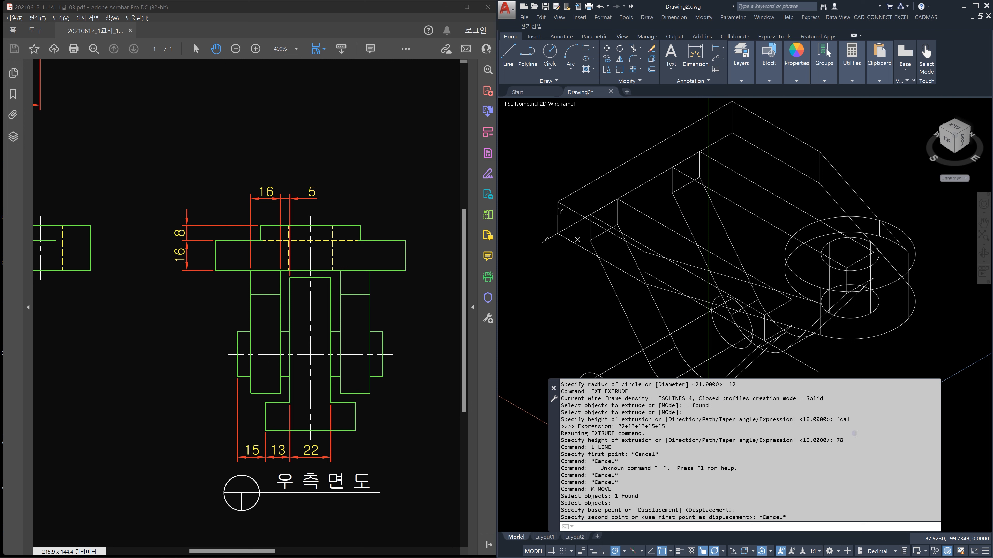
left_click_drag(782, 385, 778, 475)
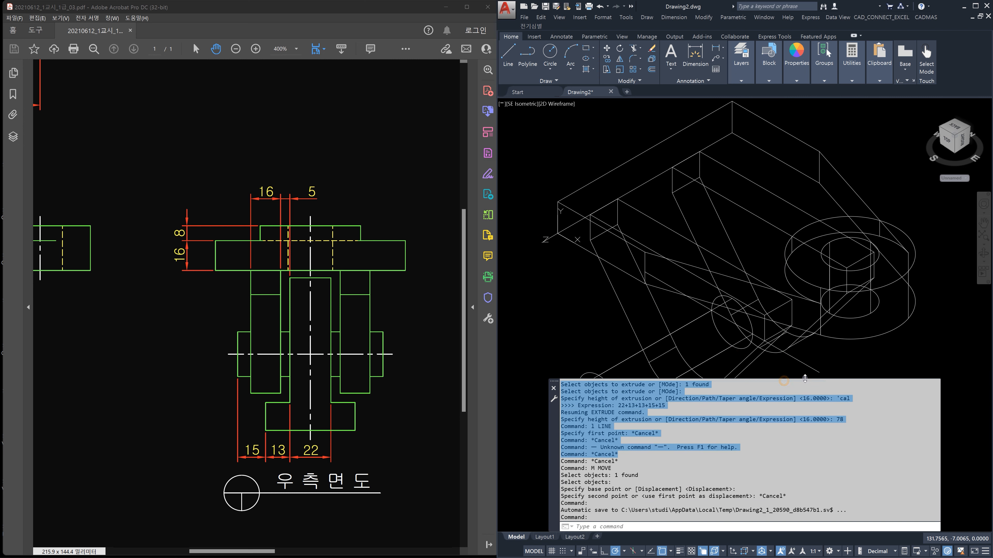
left_click_drag(800, 421, 796, 521)
key("Escape")
key("Escape")
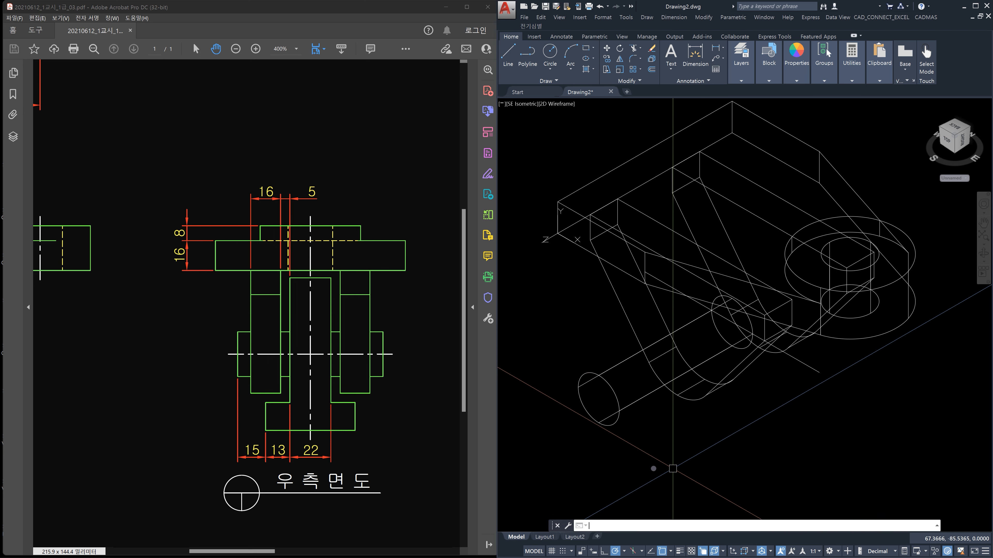
Step: Move the pin cylinder from its front end-face centre to the midpoint between its two end-face centres
type("m")
key("Return")
left_click(619, 422)
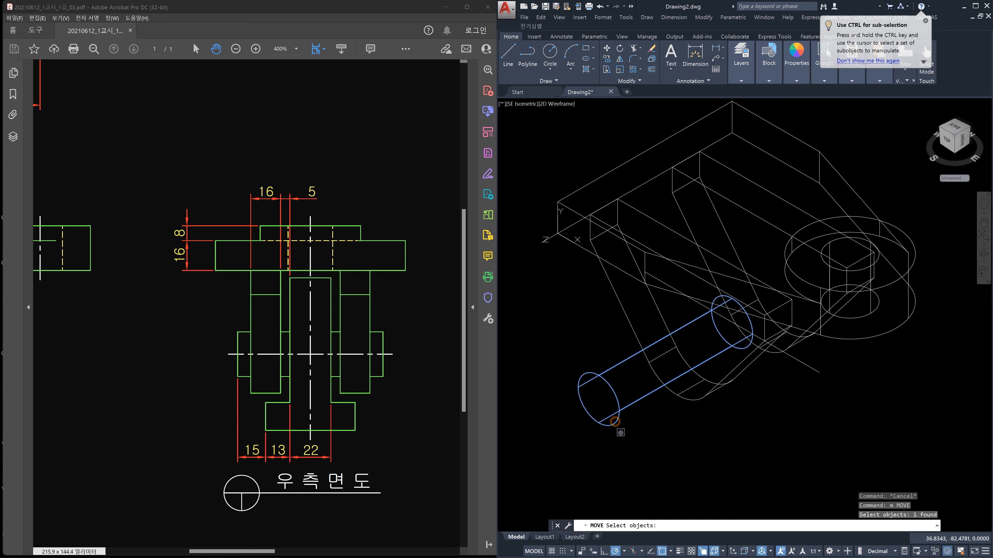
key("Return")
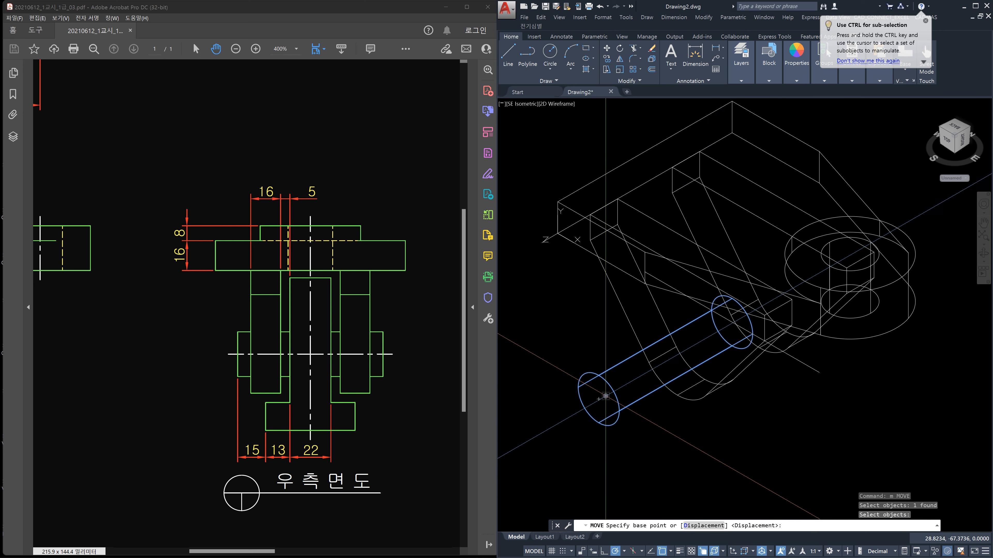
left_click(599, 399)
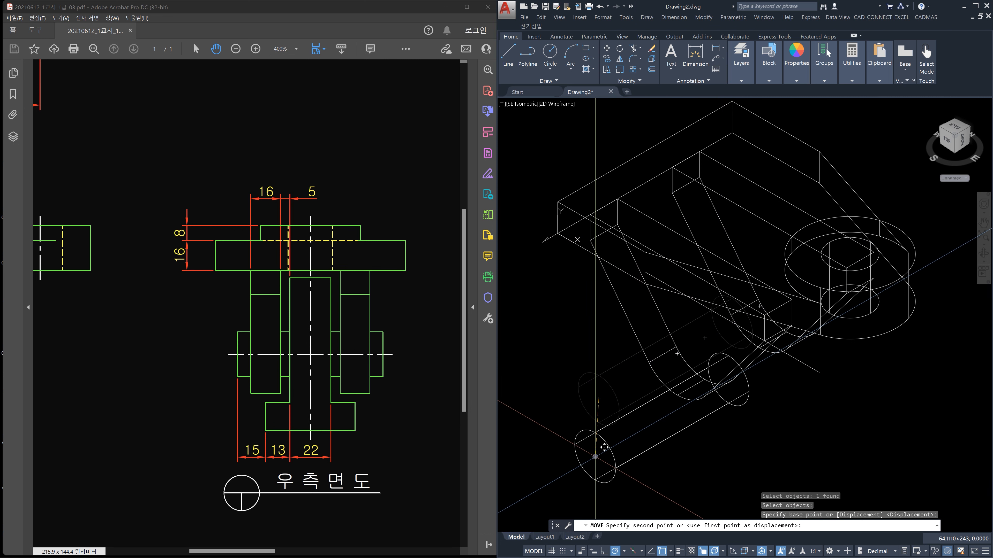
right_click(612, 444, "shift")
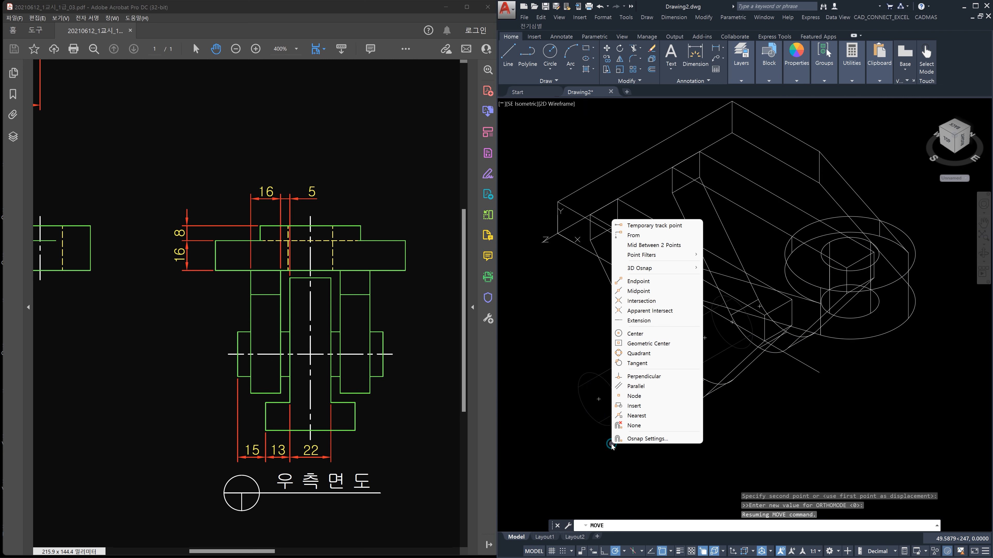
left_click(677, 248)
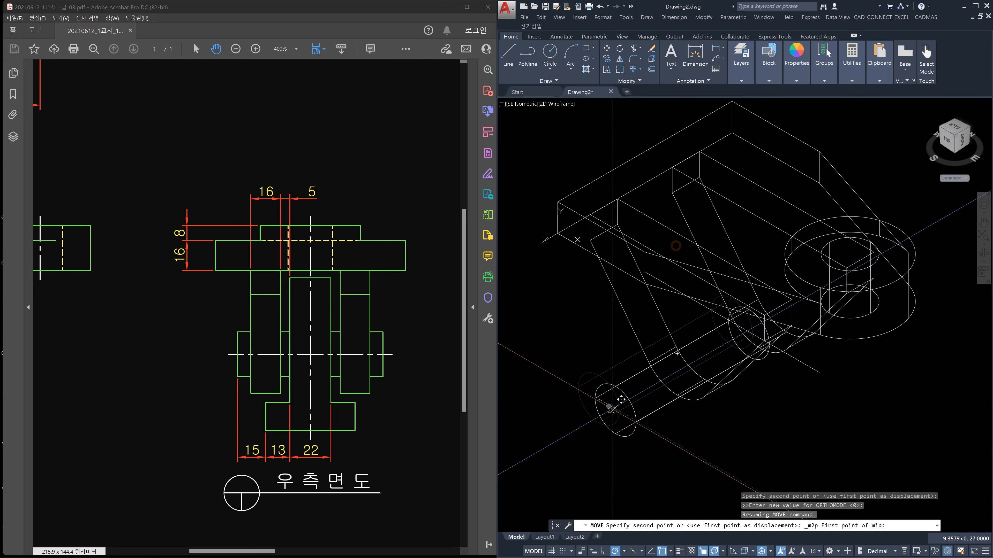
left_click(599, 399)
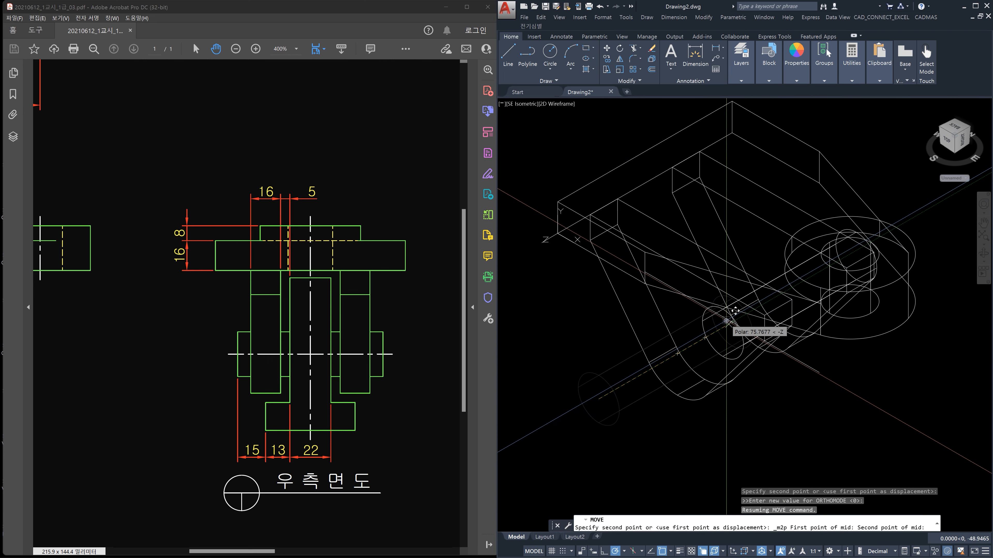
left_click(740, 313)
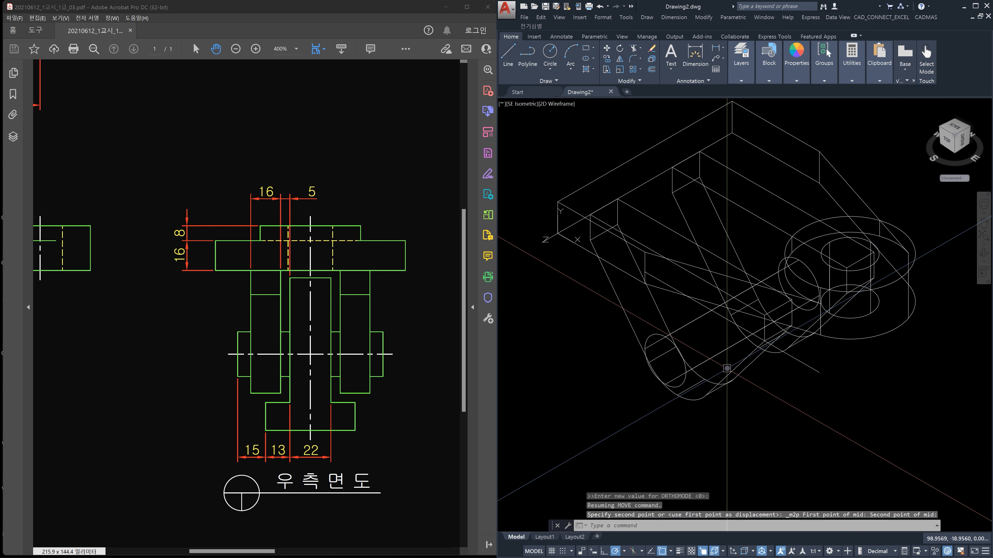
Step: Draw a circle of radius 41 centred on the midpoint of the construction line between the lugs
left_click(964, 154)
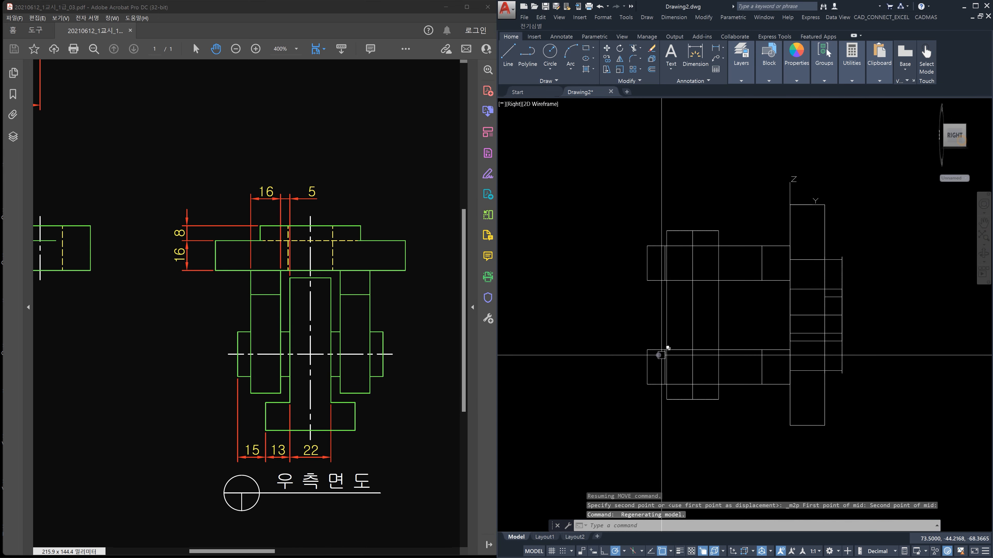
middle_click_drag(694, 317, 773, 408, "shift")
mouse_move(722, 346)
middle_mouse_down("shift")
mouse_move(721, 358)
mouse_move(731, 337)
middle_mouse_up("shift")
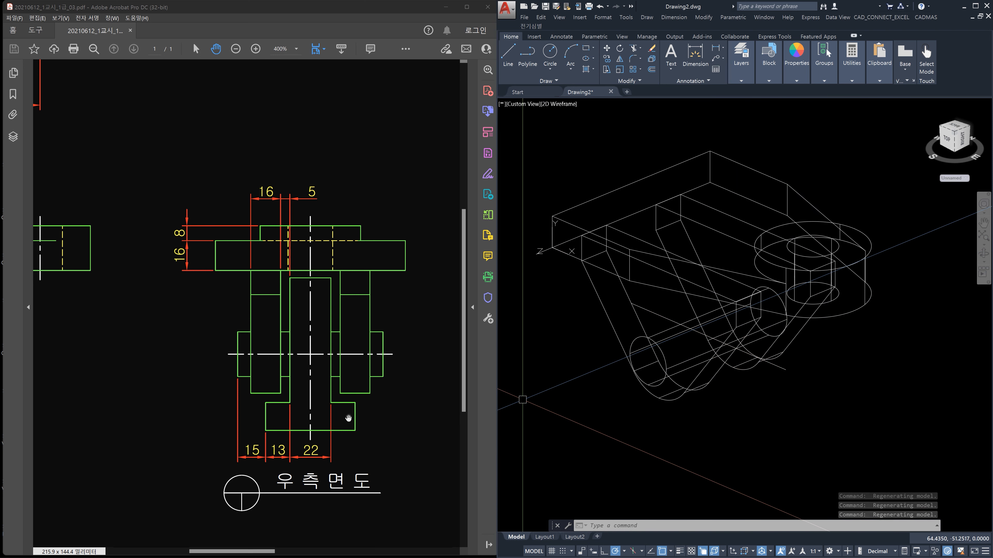
left_click_drag(177, 412, 281, 408)
left_click_drag(83, 407, 271, 411)
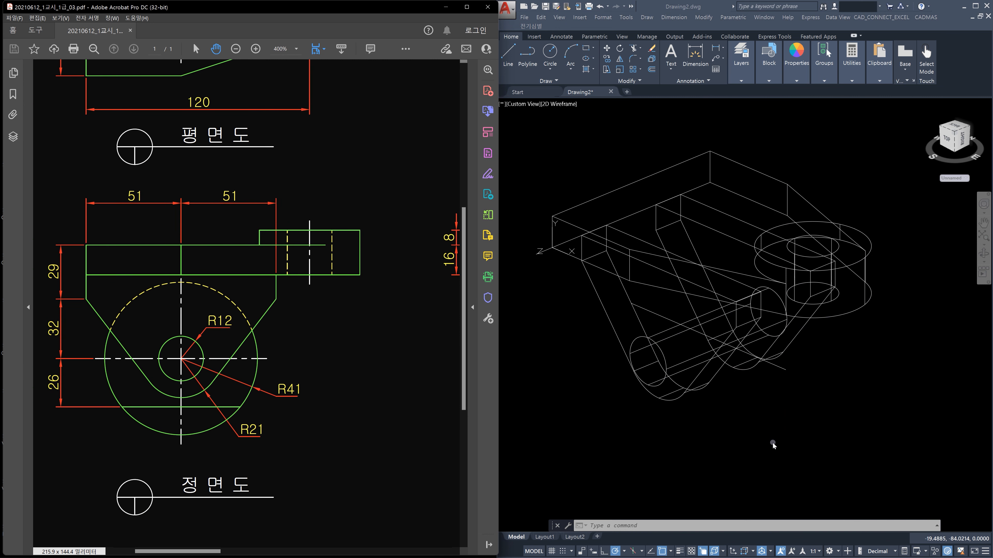
left_click(729, 445)
type("c")
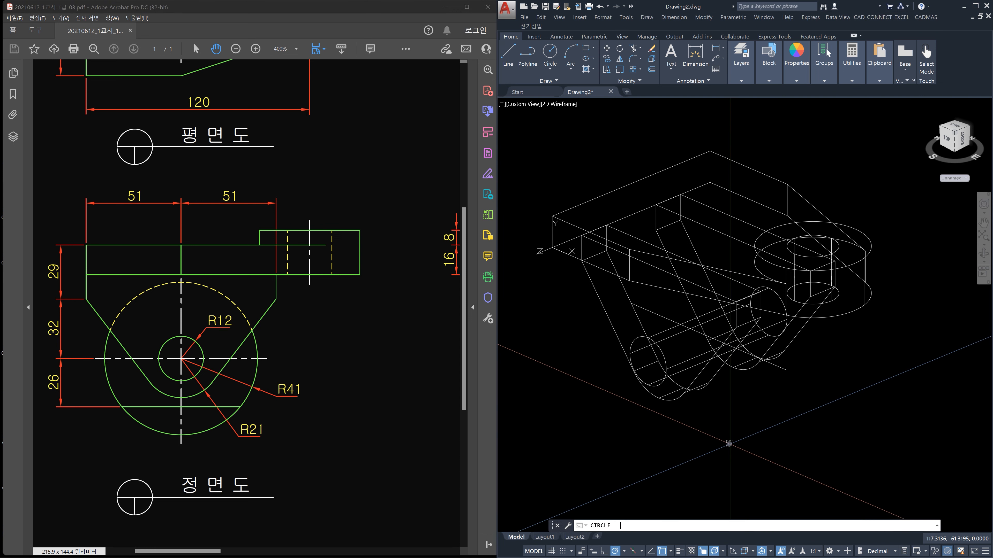
key("Return")
scroll(709, 382, "up", 4)
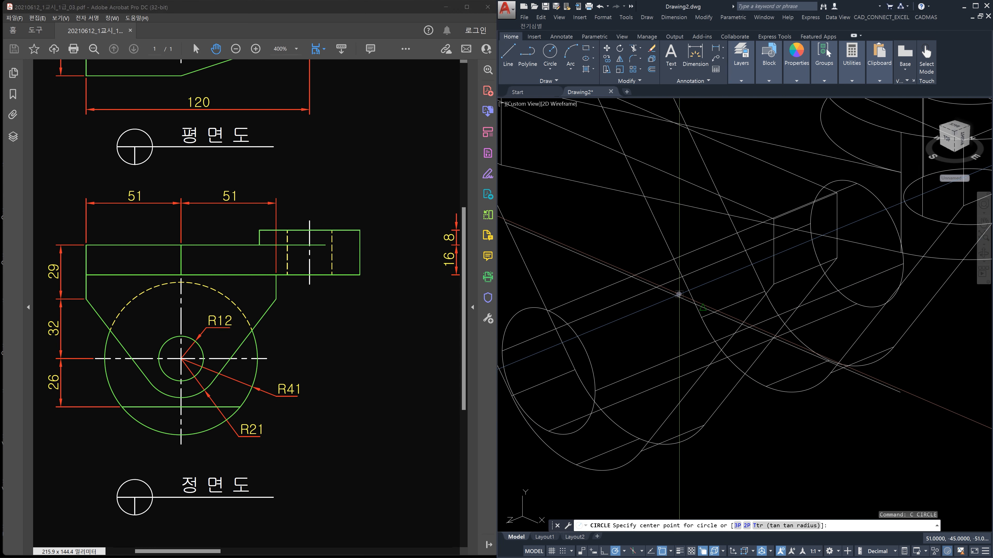
left_click(709, 382)
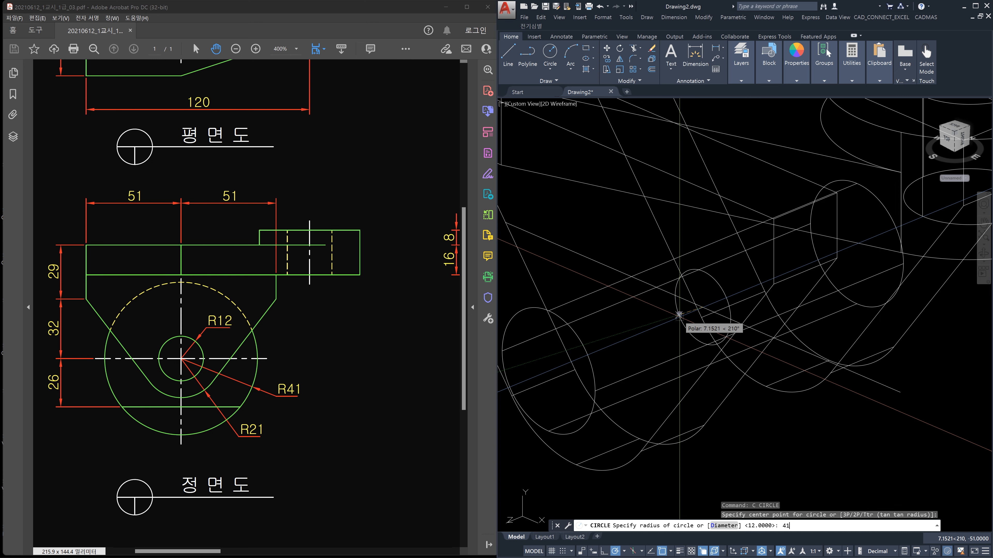
key("Return")
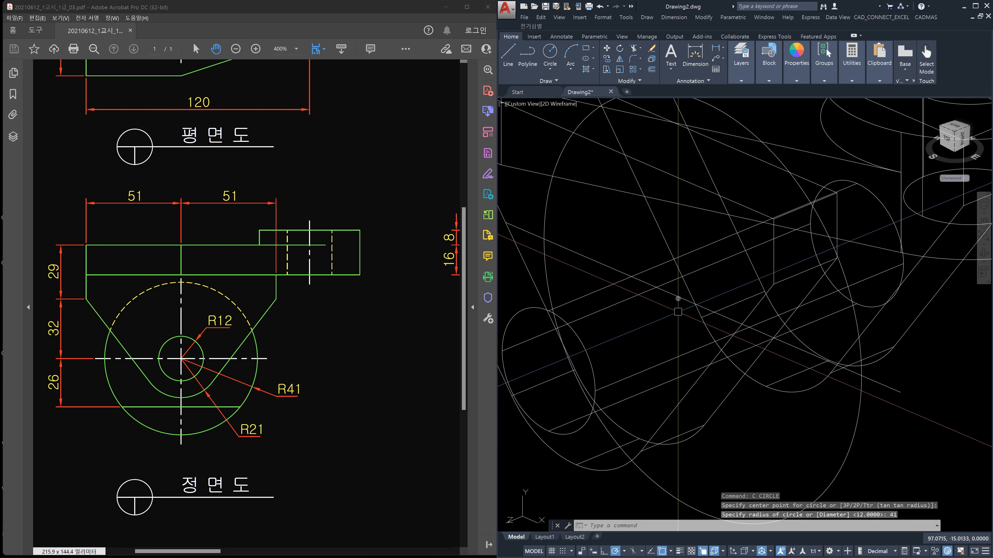
Step: Extrude the radius 41 circle between the lugs by a height of 22
left_click_drag(363, 409, 298, 427)
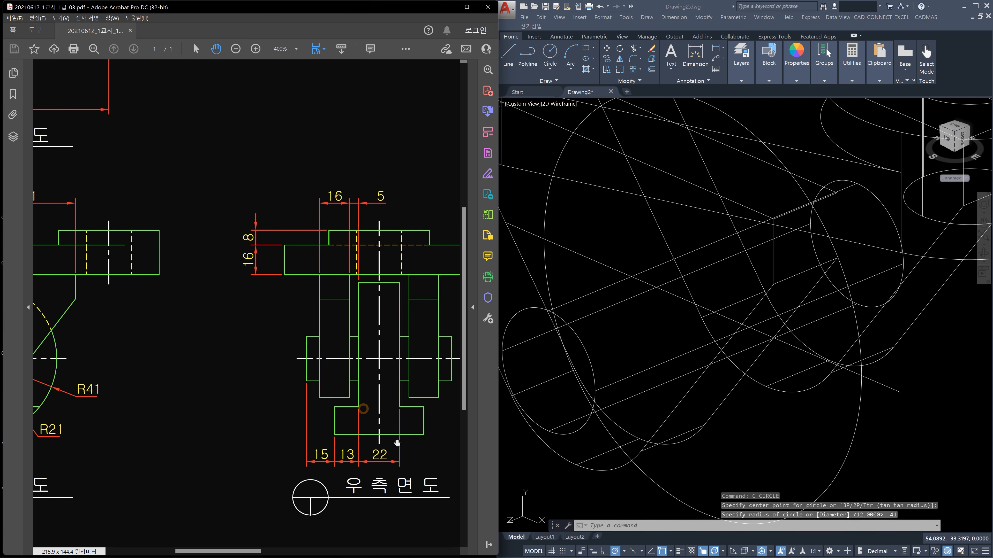
scroll(917, 423, "down", 6)
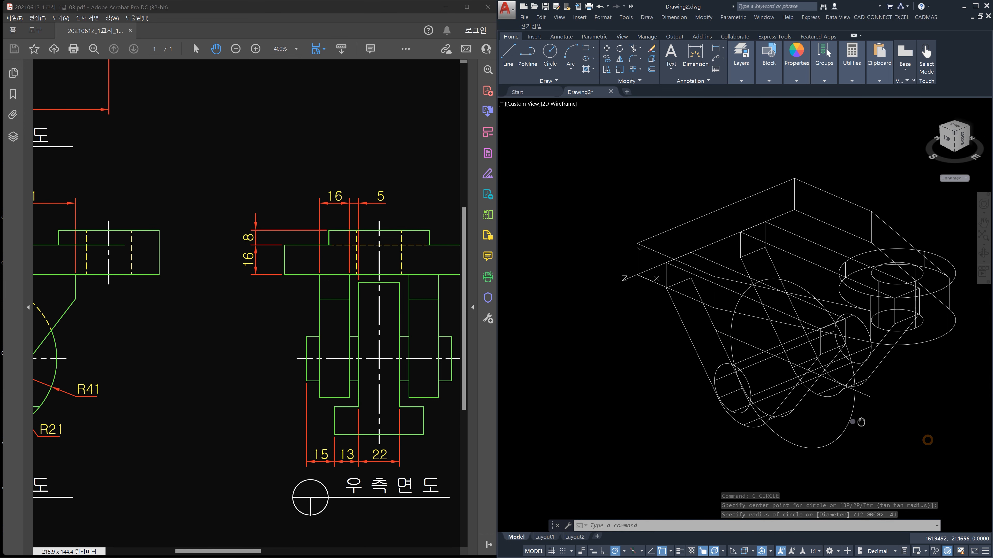
type("exy")
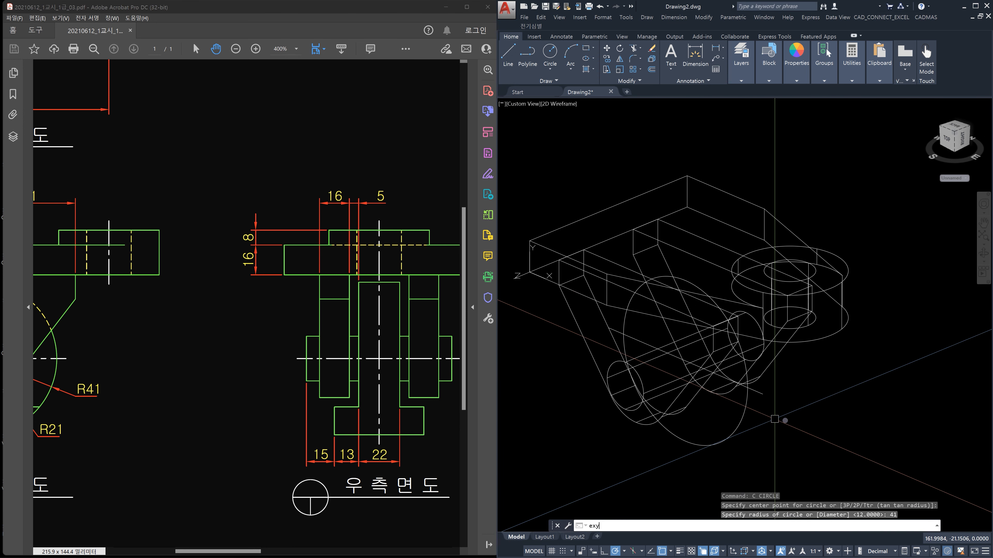
key("Escape")
key("Escape")
type("ext")
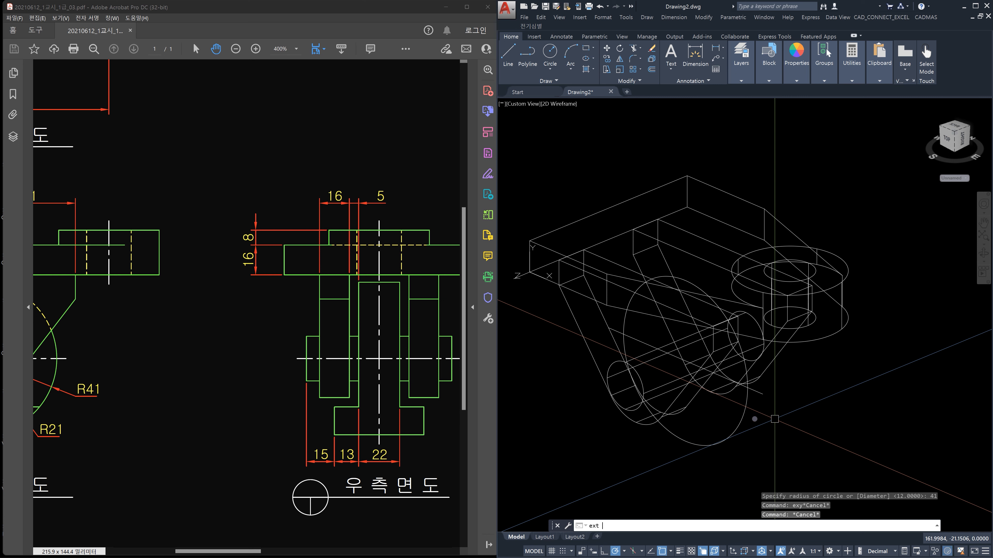
key("Return")
left_click(742, 420)
key("Return")
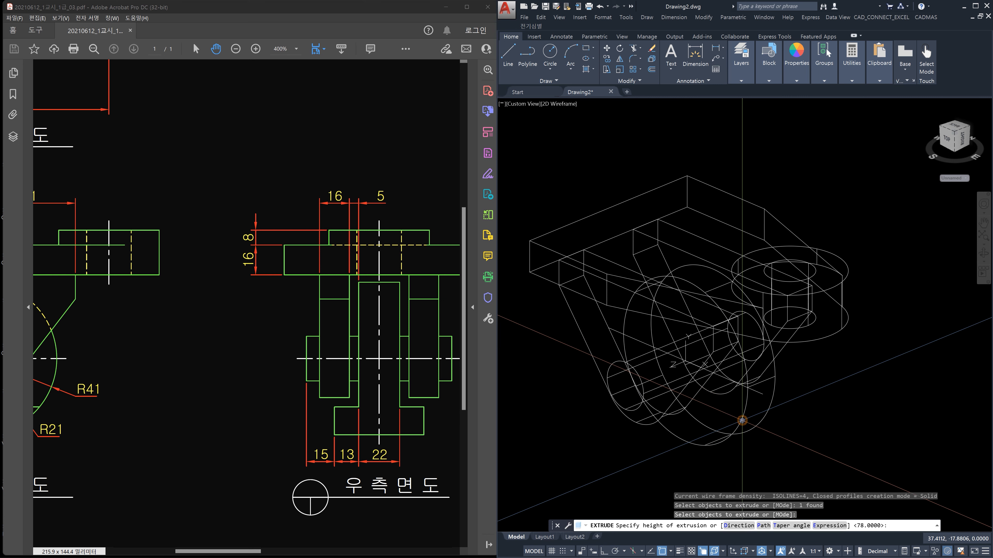
type("22")
key("Return")
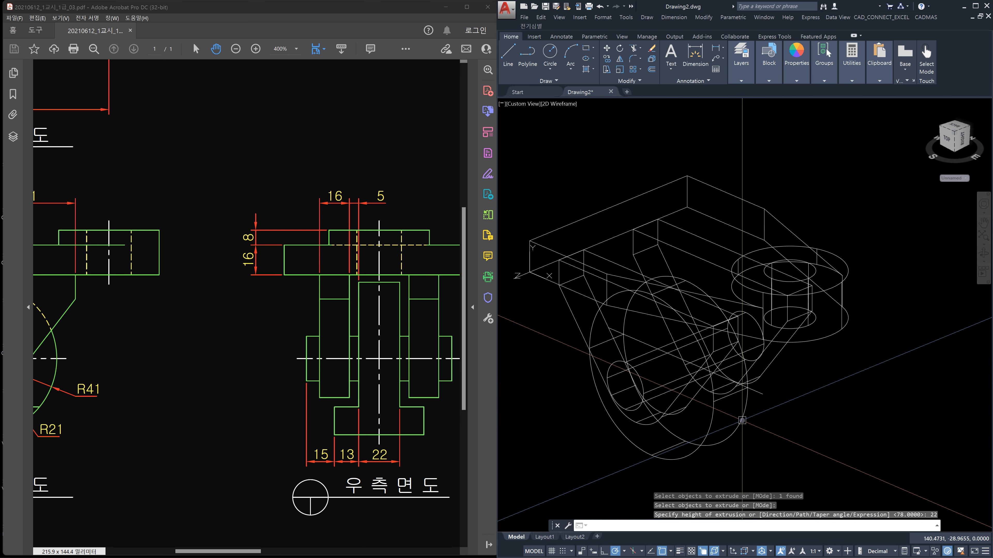
Step: Move the radius 41 disc 11 units along the negative Z direction, centring its thickness between the lugs
type("m")
key("Return")
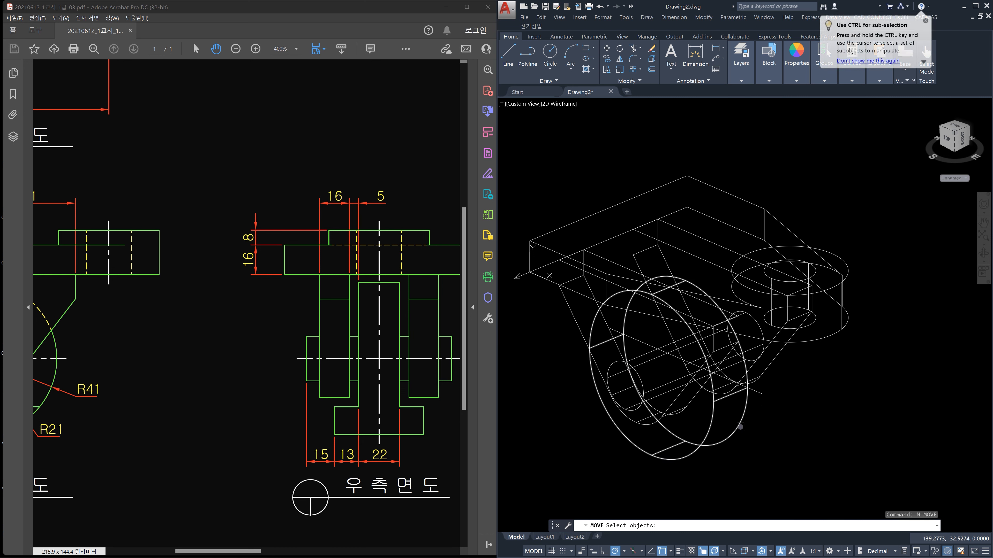
left_click(740, 426)
key("Return")
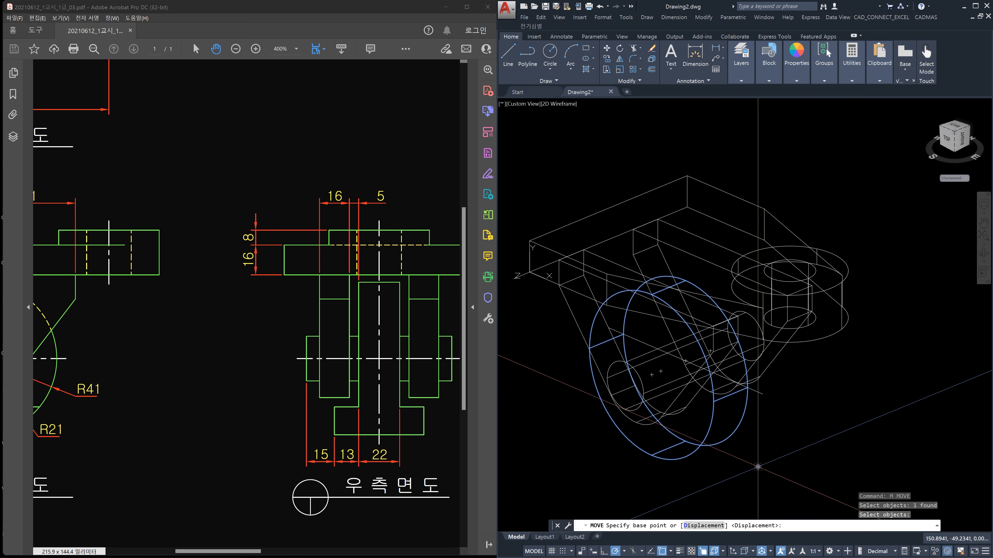
left_click(757, 467)
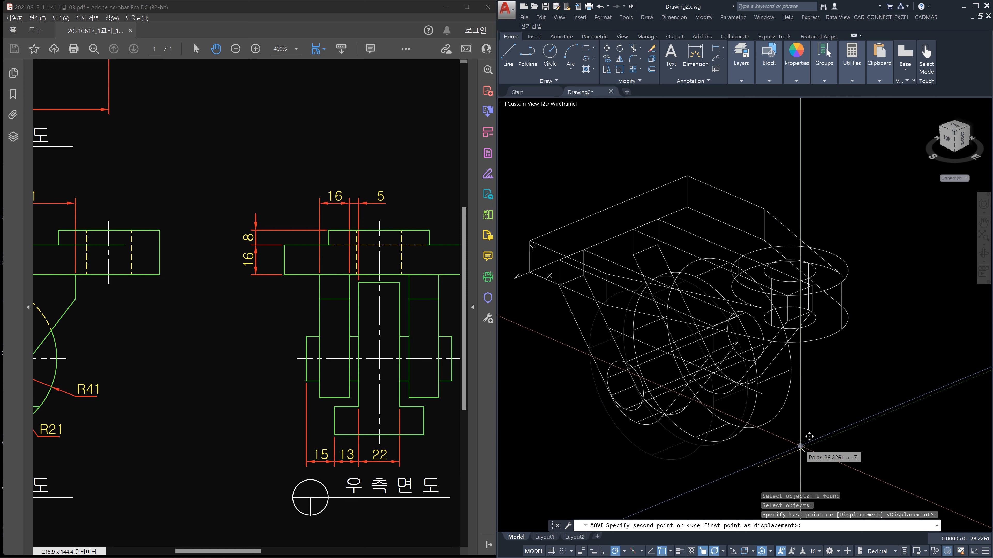
key("Return")
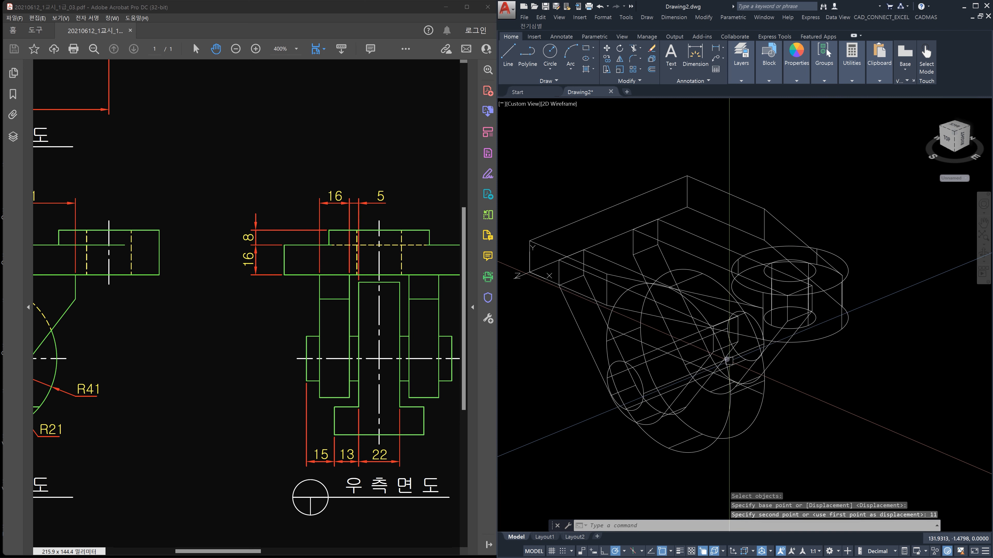
Step: Offset the horizontal construction line through the pin's centre downward by 26, following the front view's dimension
left_click_drag(176, 396, 351, 353)
left_click_drag(207, 381, 312, 393)
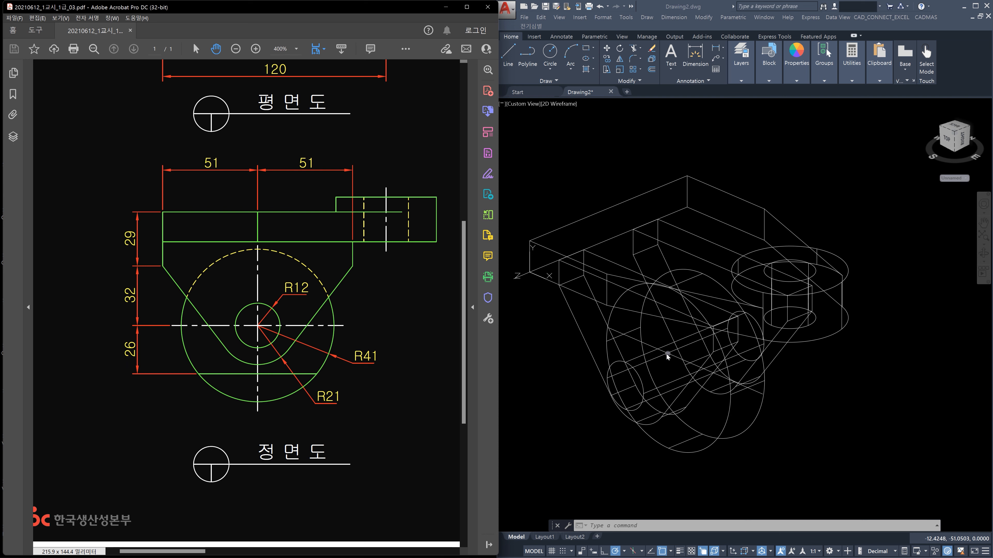
left_click(633, 352)
scroll(649, 344, "up", 3)
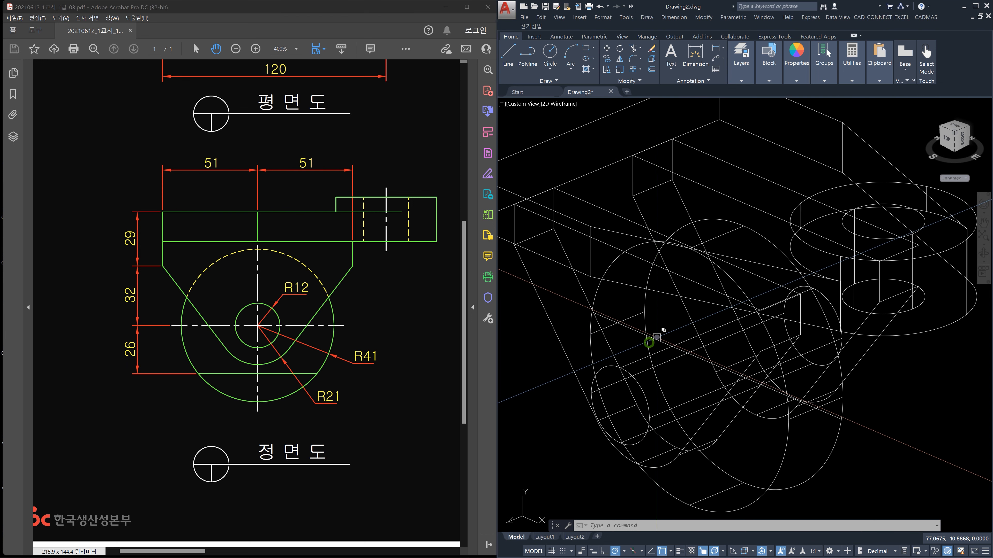
left_click(659, 341)
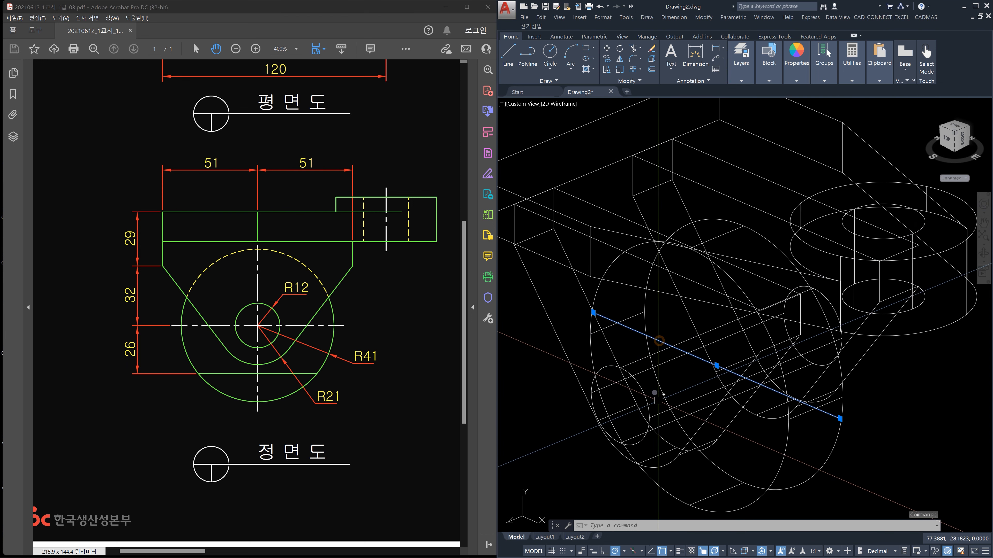
scroll(716, 339, "down", 2)
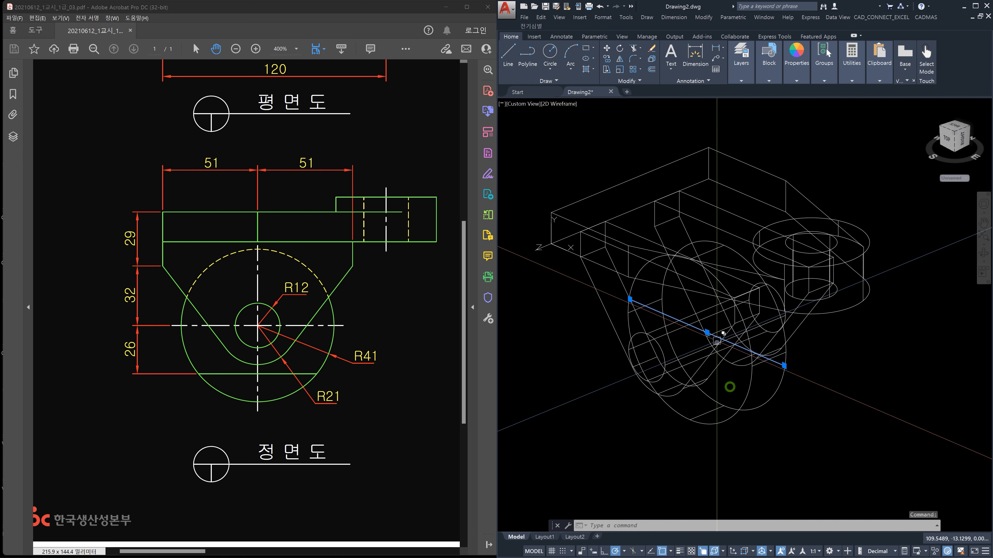
key("Escape")
key("Escape")
key("Escape")
type("o")
key("Return")
type("26")
key("Return")
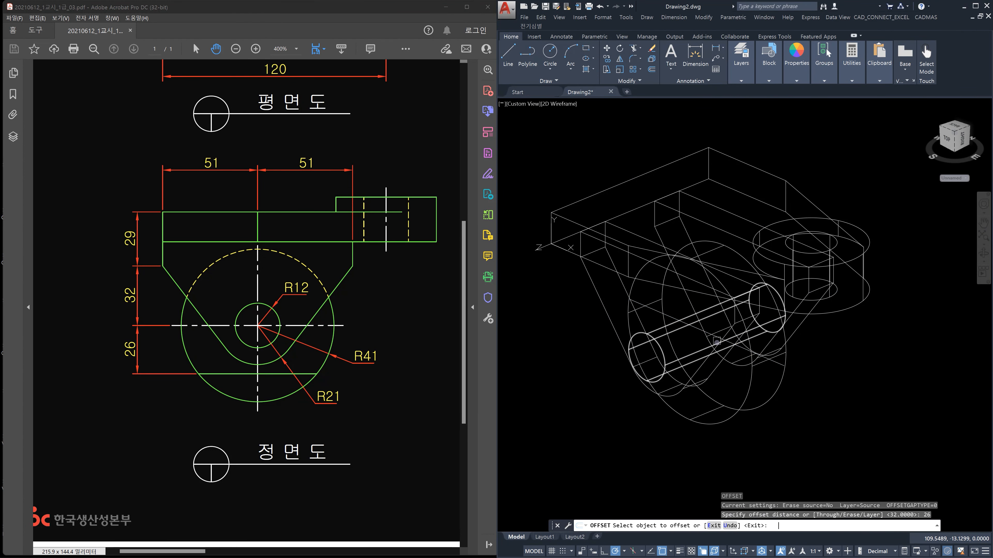
left_click(716, 340)
scroll(695, 328, "up", 4)
left_click(703, 327)
scroll(702, 326, "down", 3)
left_click(739, 454)
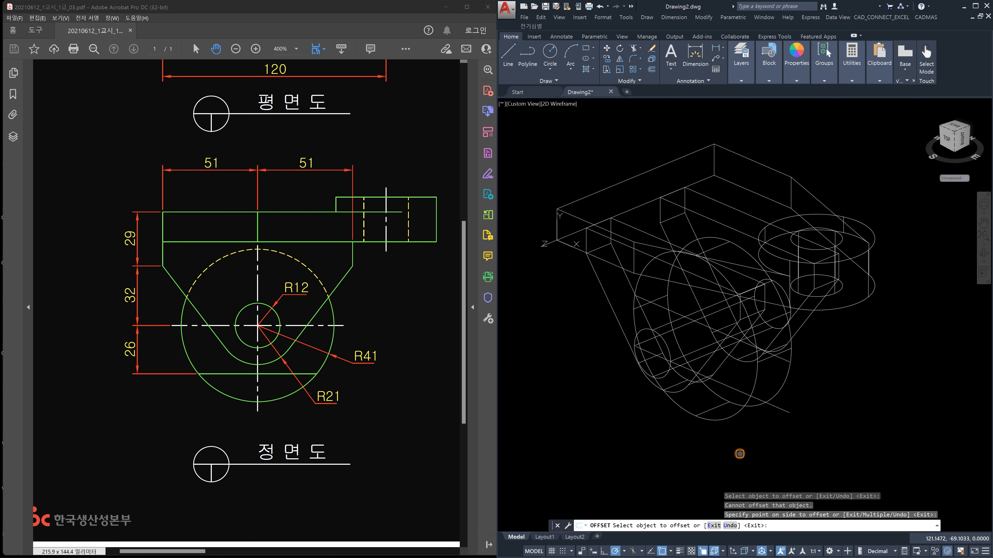
key("Escape")
key("Escape")
key("Escape")
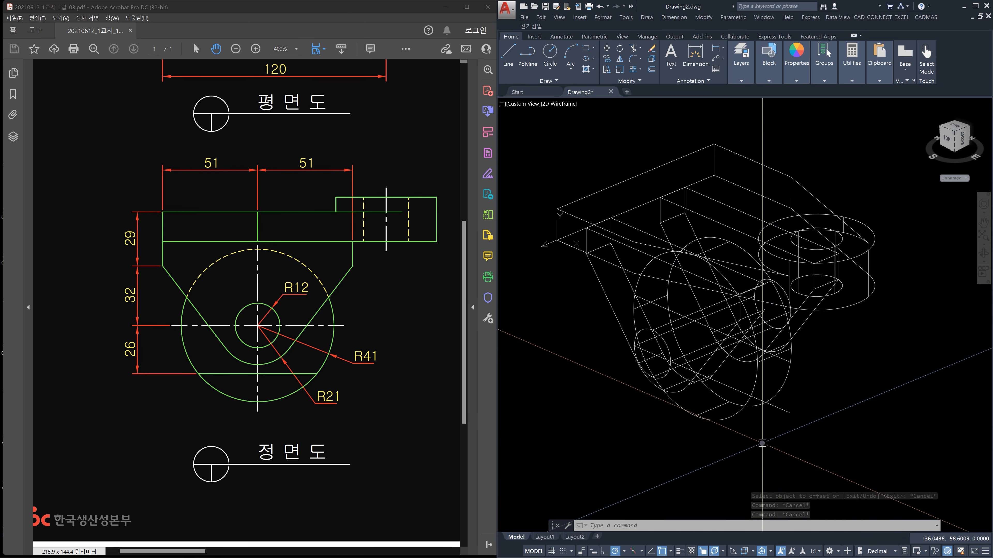
Step: Presspull the disc's front-face segment below the offset line outward by 13, matching the side view's flange dimension
middle_click_drag(762, 440, 772, 456, "shift")
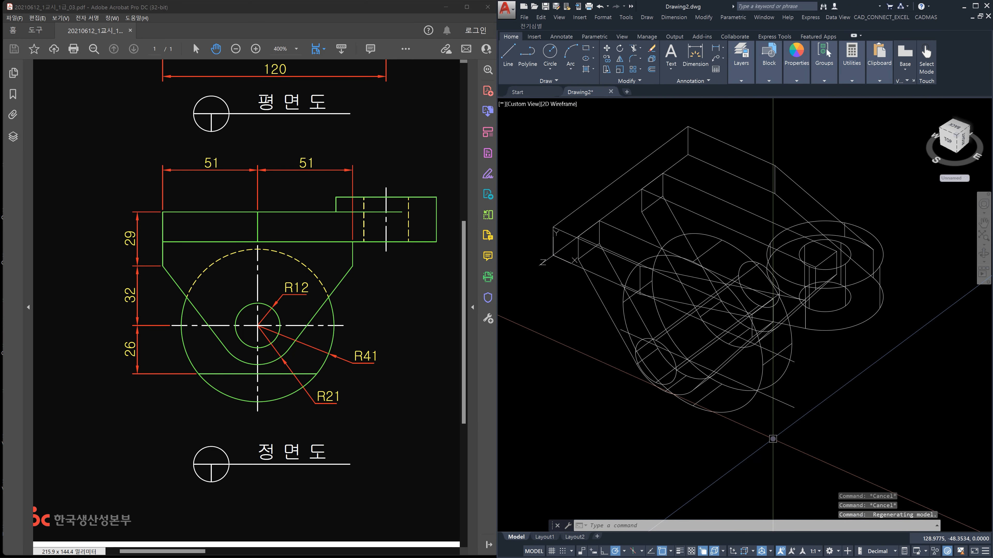
middle_click_drag(773, 439, 769, 409, "shift")
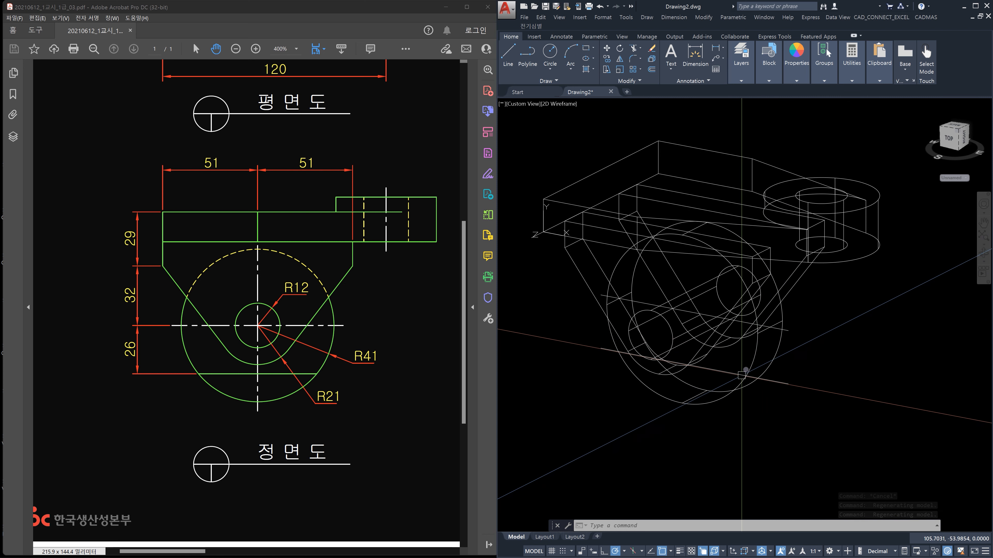
left_click(773, 384)
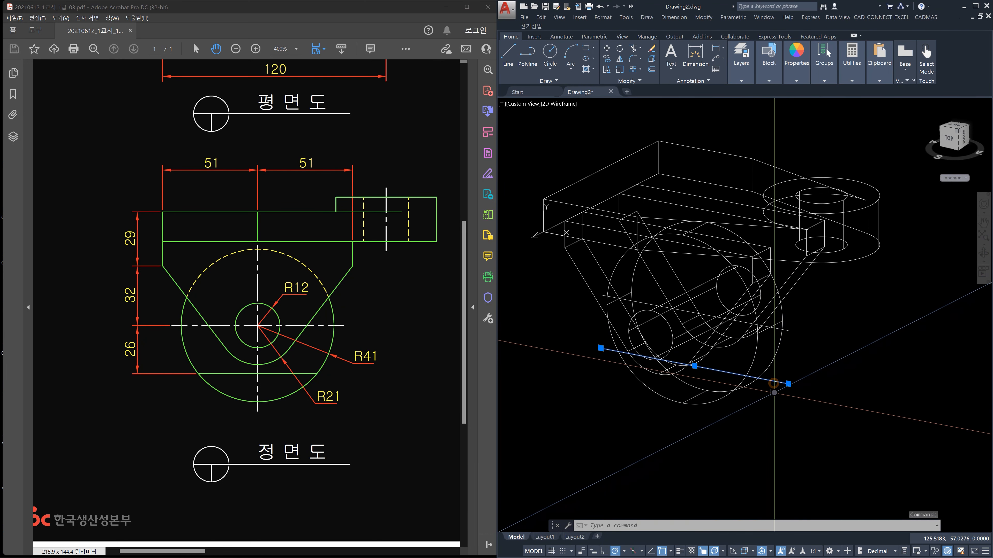
key("Escape")
key("Escape")
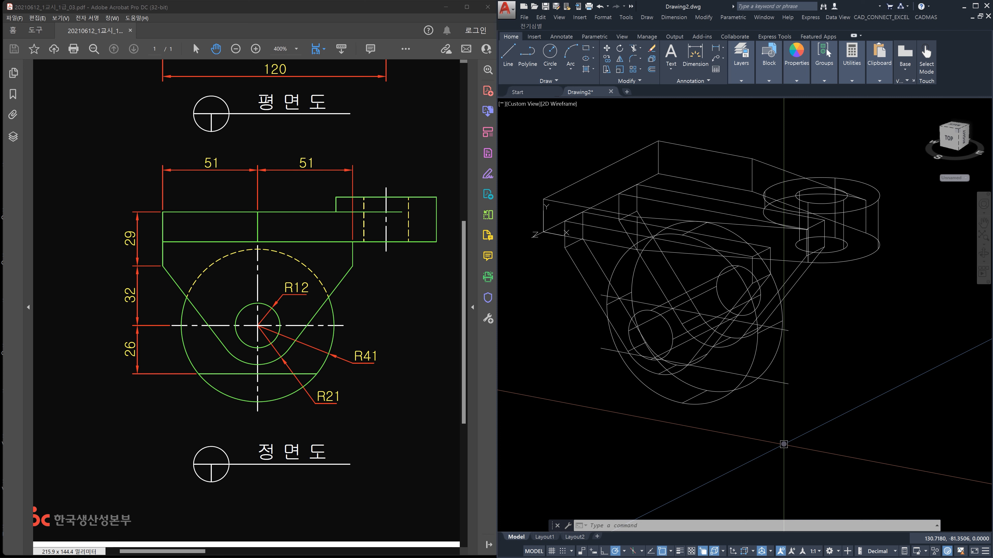
type("presspull")
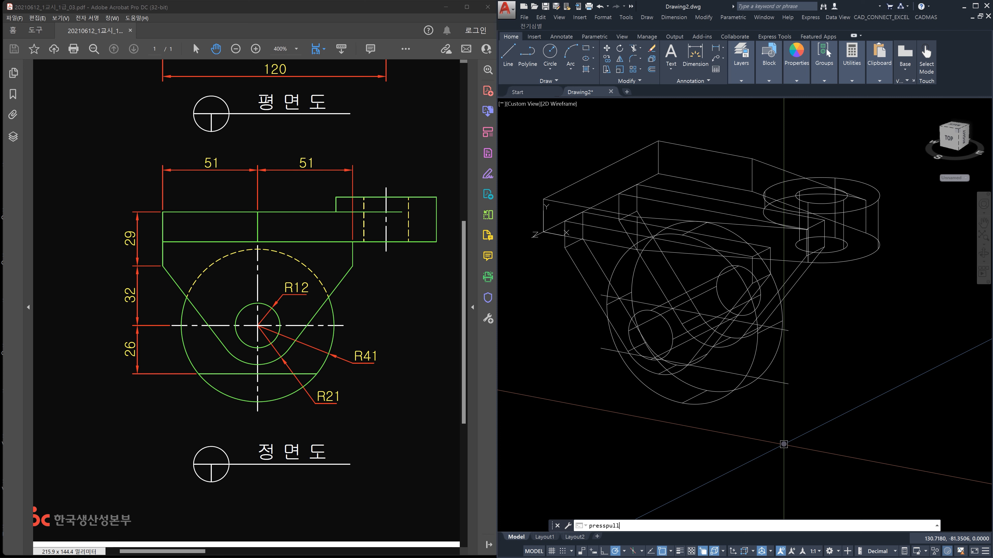
key("Return")
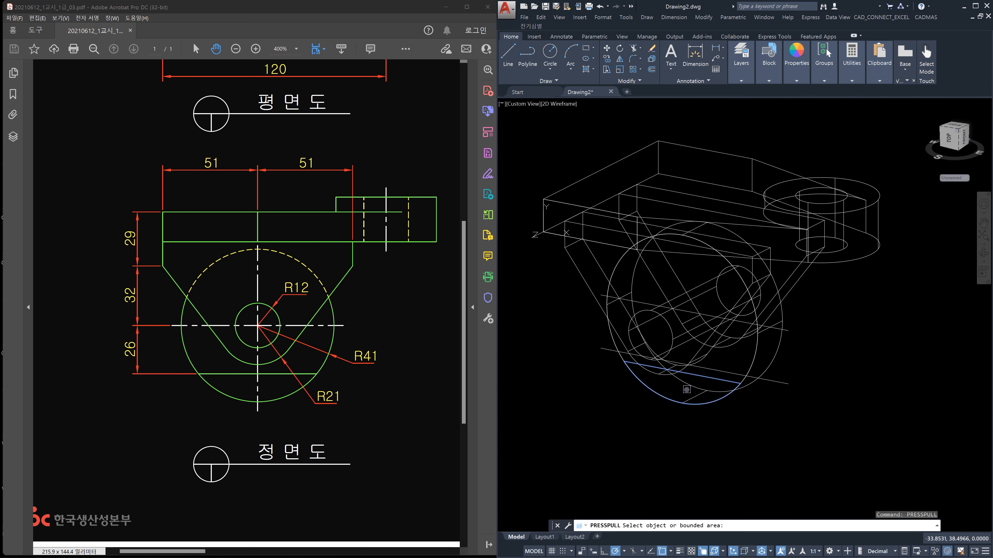
left_click(686, 390)
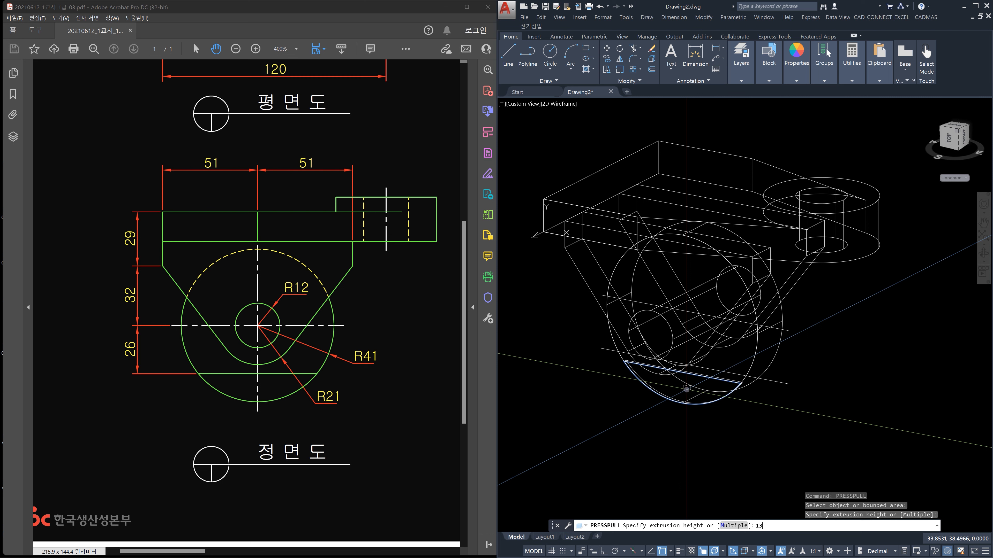
left_click_drag(372, 448, 144, 396)
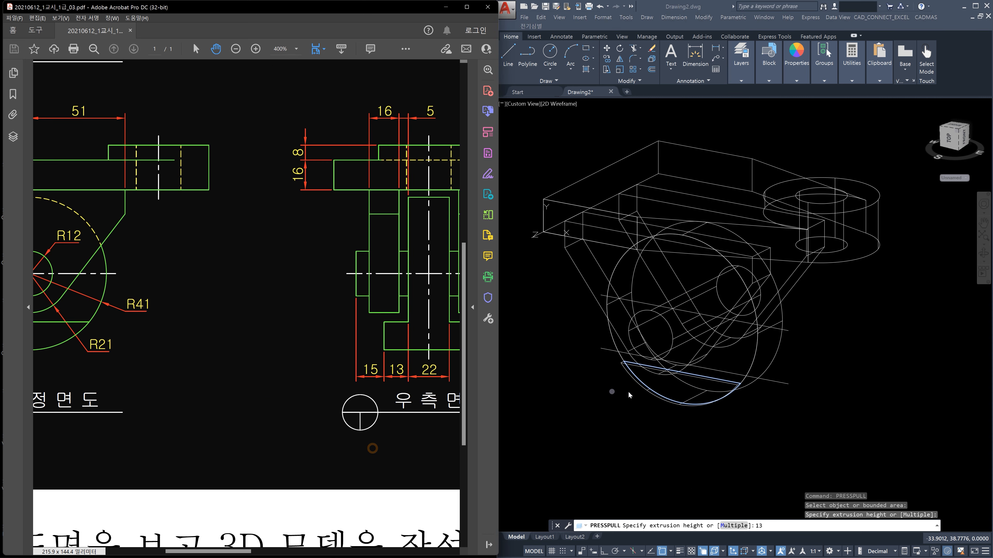
left_click(783, 424)
left_click(694, 7)
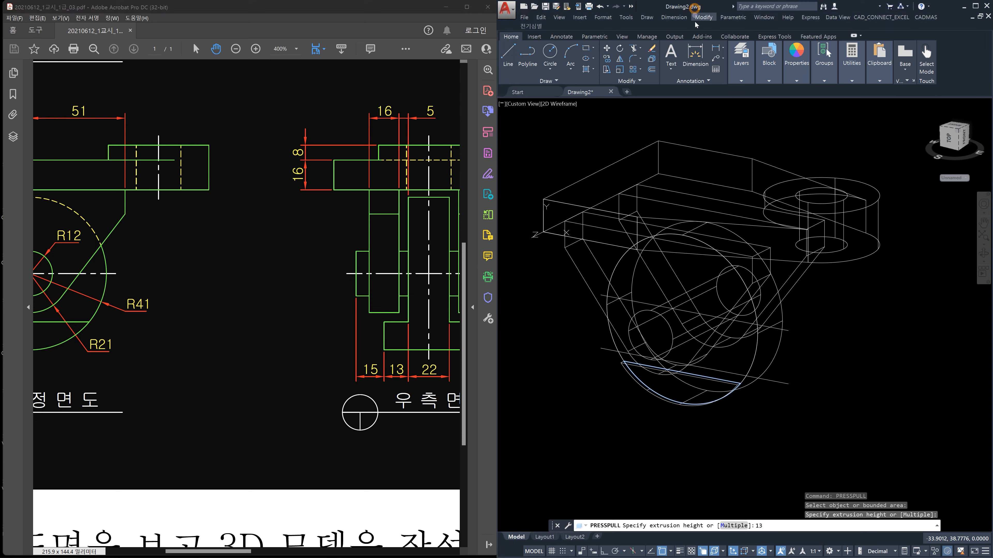
key("Return")
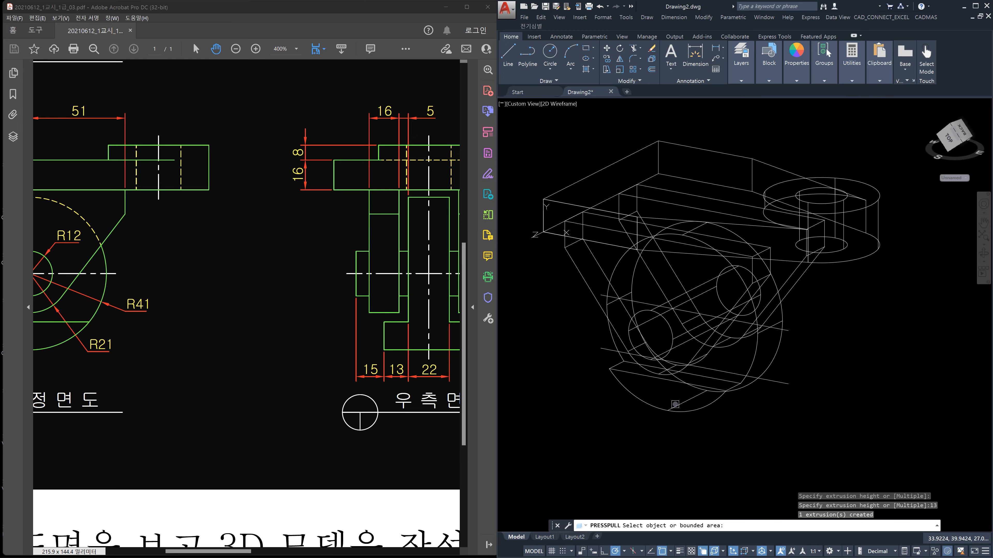
Step: Presspull the matching lower segment on the disc's opposite face outward by 13
left_click(835, 398)
middle_click_drag(835, 398, 762, 387, "shift")
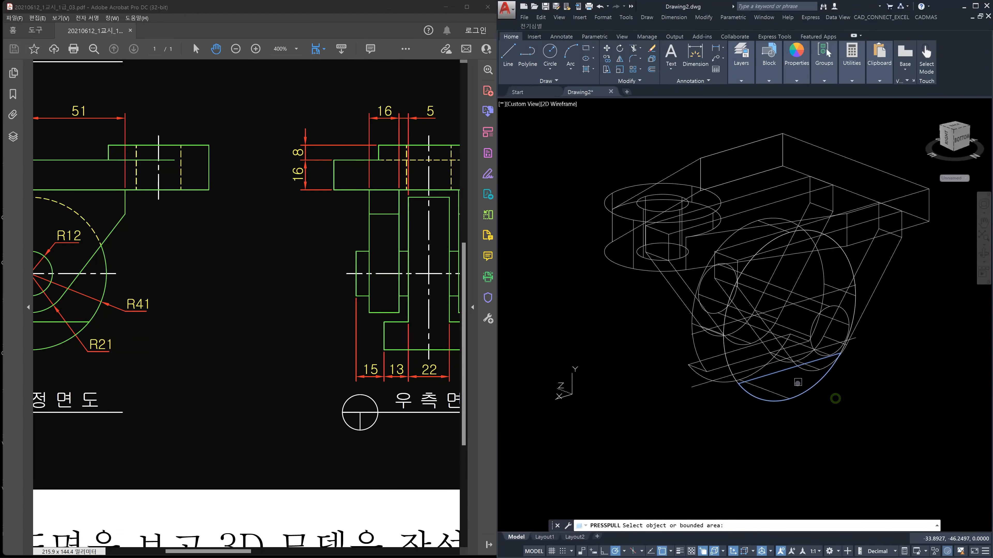
left_click(797, 383)
type("13")
key("Return")
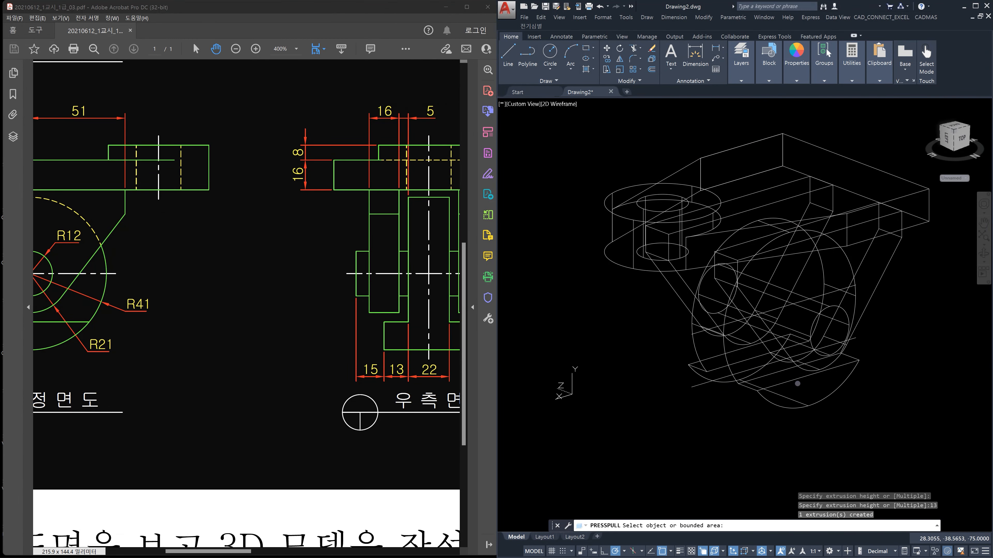
key("Return")
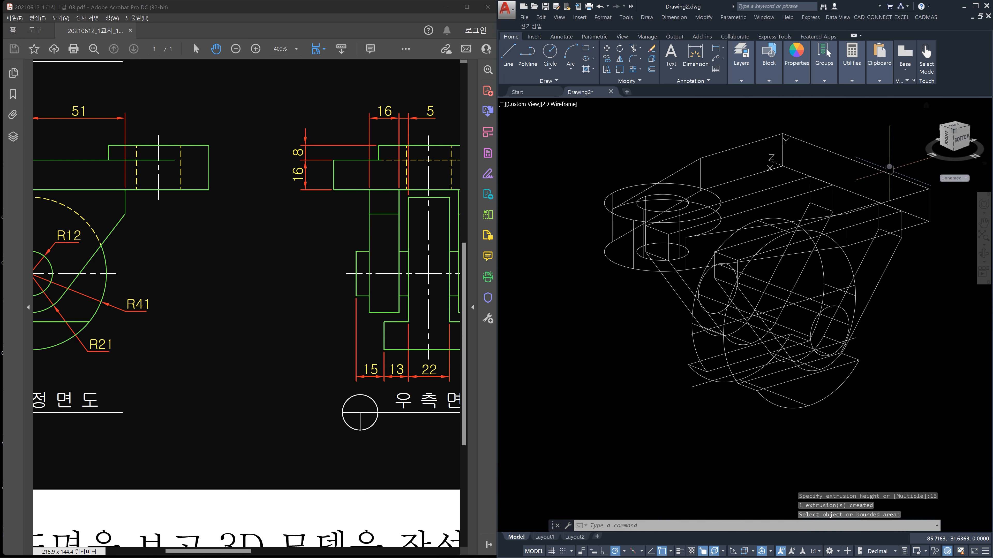
Step: Reset the UCS to World and set the model view to SE Isometric
type("ucs")
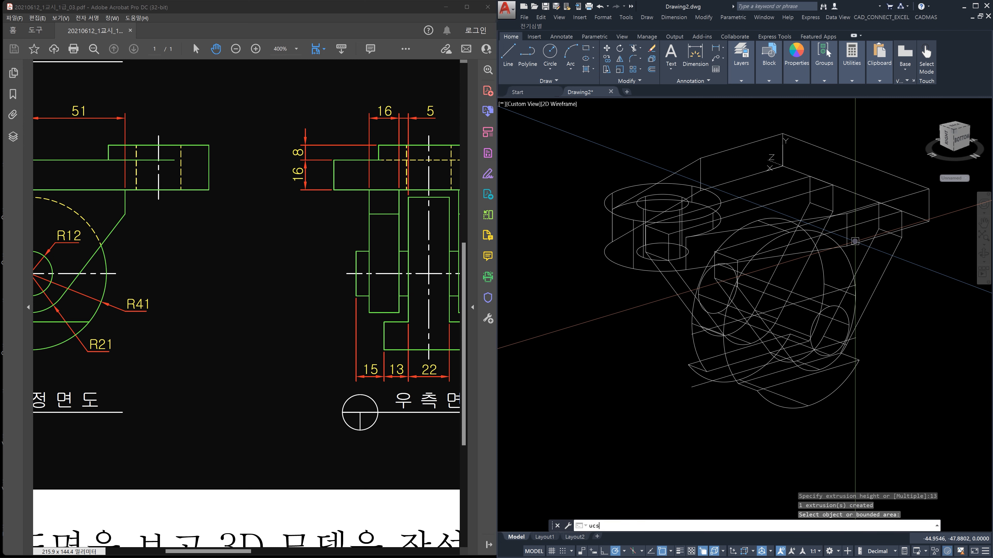
key("Return")
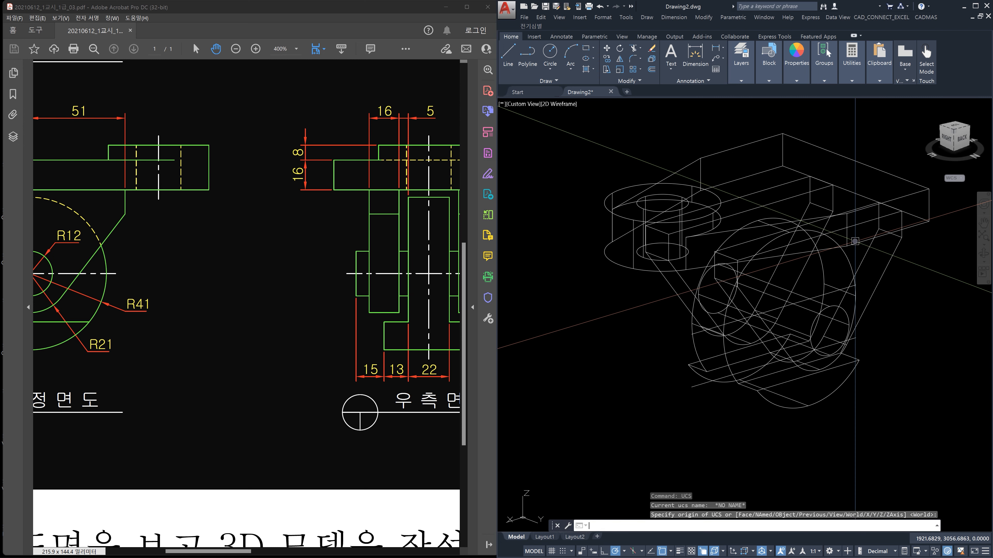
key("Escape")
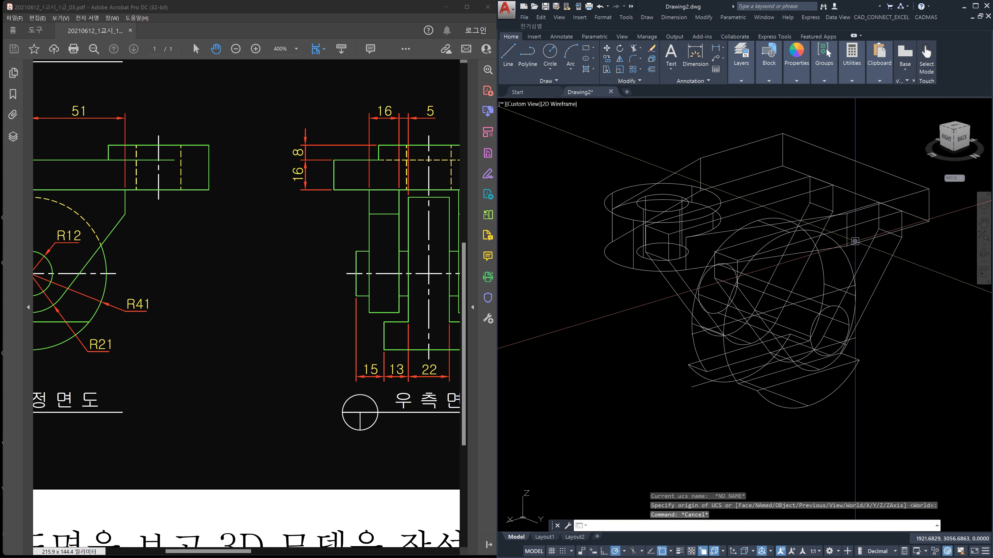
left_click(946, 138)
left_click(943, 132)
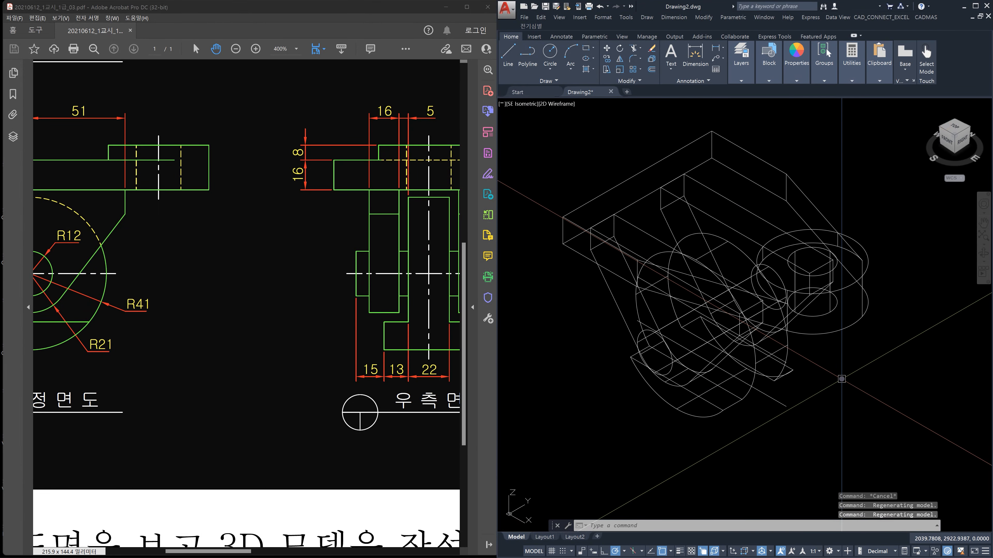
Step: Unite the flanged disc, pins, plates and all other solids of the bracket into a single solid
type("uni")
key("Return")
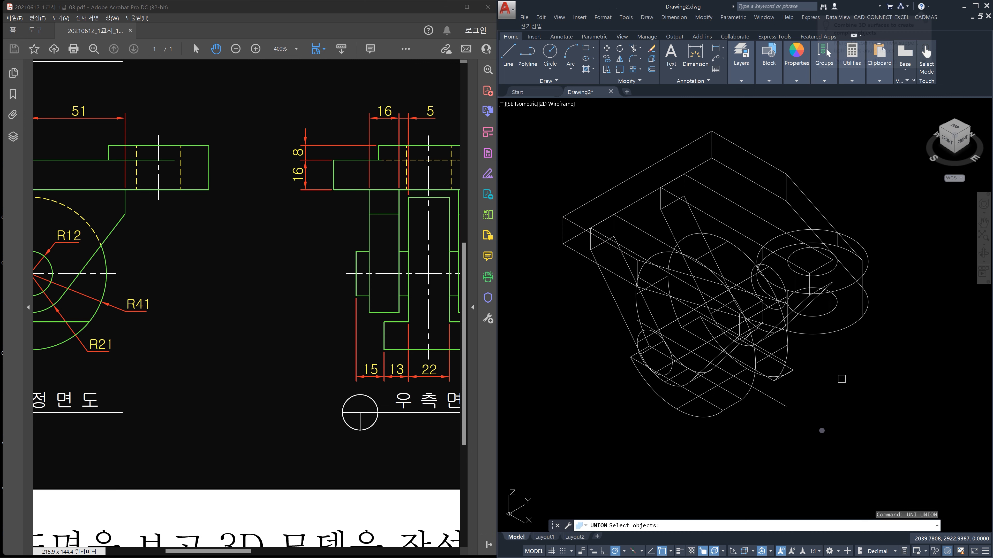
left_click(823, 444)
left_click(637, 190)
key("Return")
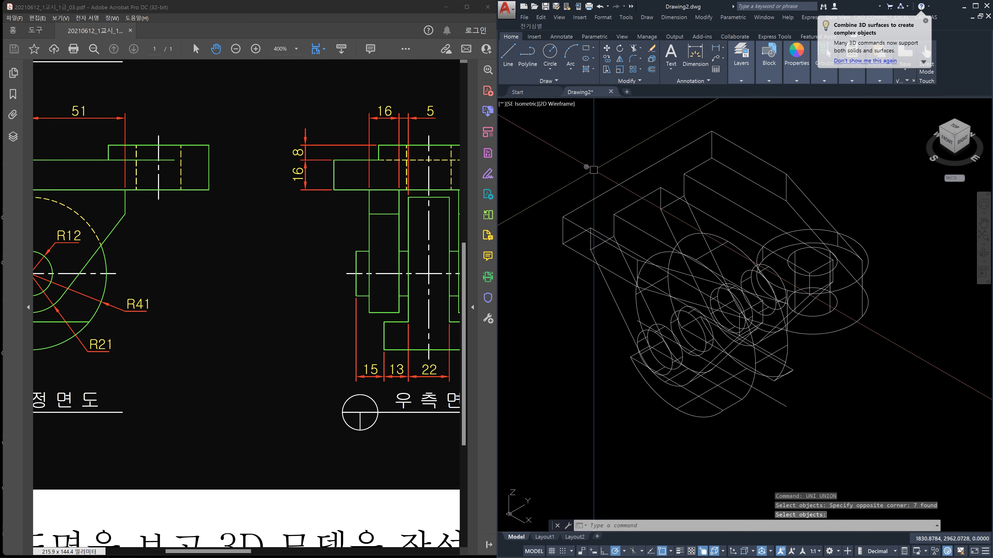
Step: Delete the two leftover construction lines running across the disc
left_click(576, 158)
left_click(830, 440)
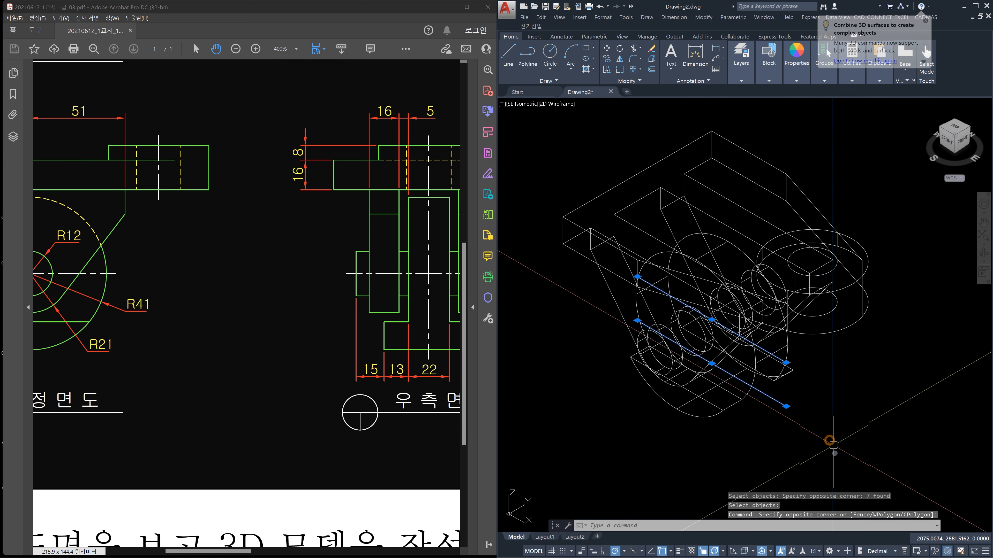
key("Delete")
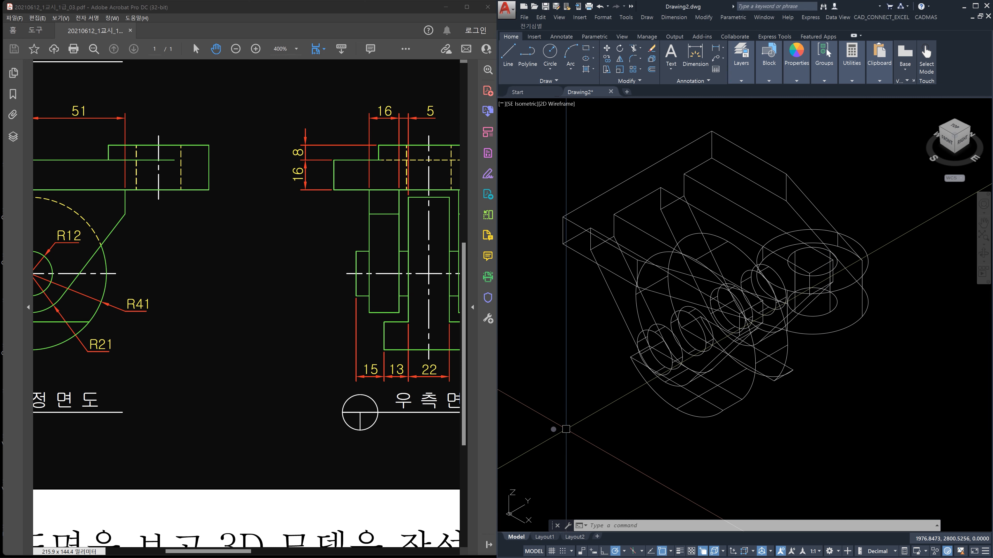
Step: Draw a 3D polyline through points A, B and C on the united solid, following the PDF's isometric figure
left_click_drag(402, 406, 158, 464)
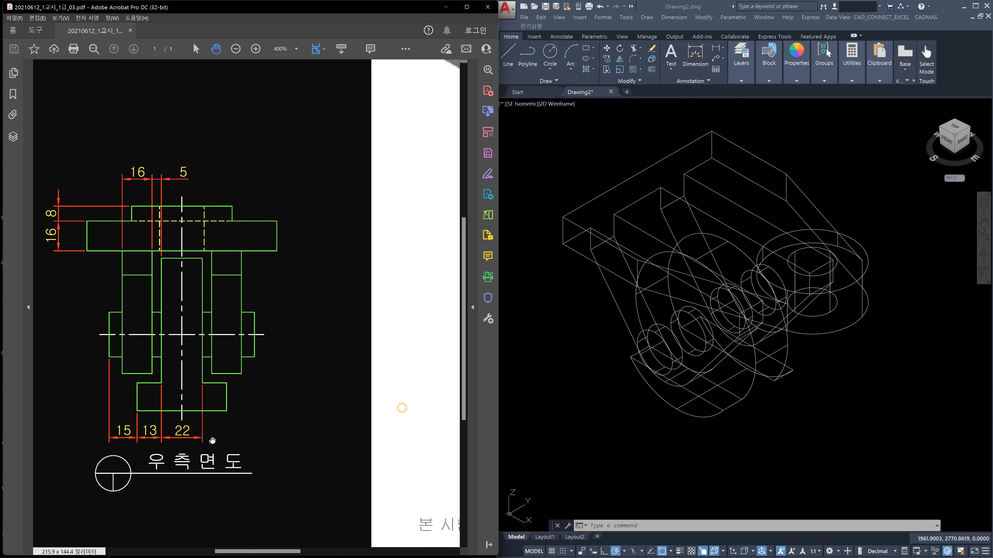
scroll(212, 441, "down", 2, "ctrl")
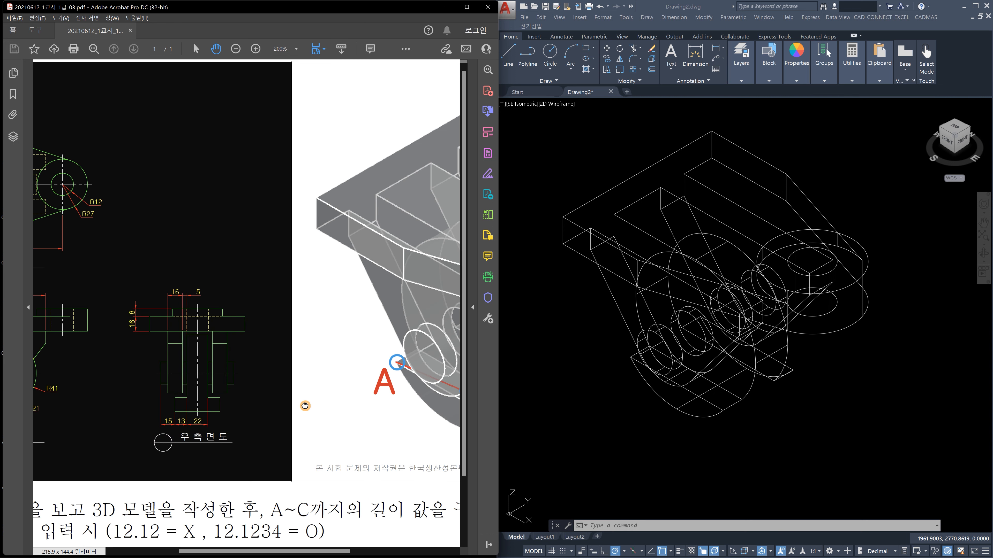
left_click_drag(306, 406, 179, 406)
left_click_drag(340, 396, 199, 428)
left_click(806, 421)
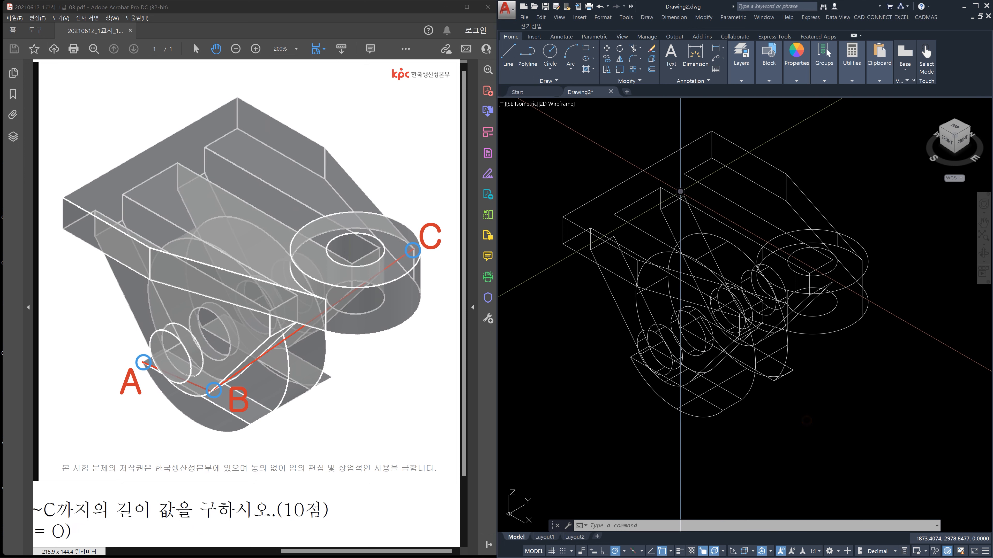
type("3p")
key("Return")
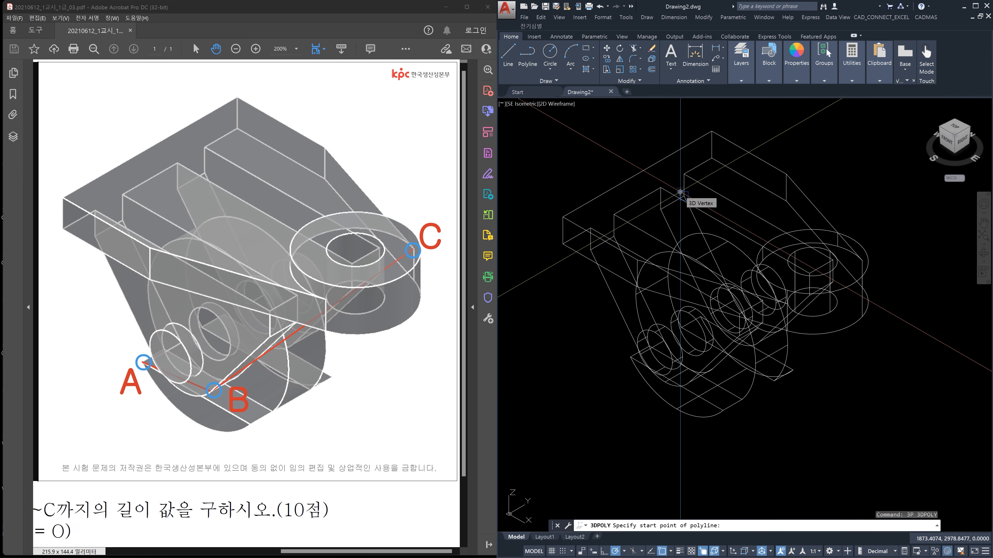
left_click(630, 358)
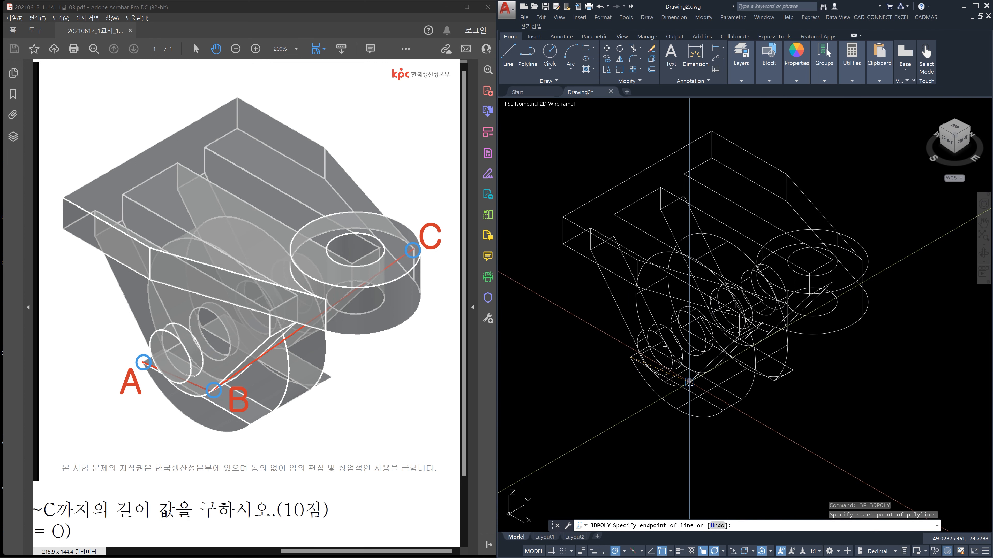
left_click(689, 382)
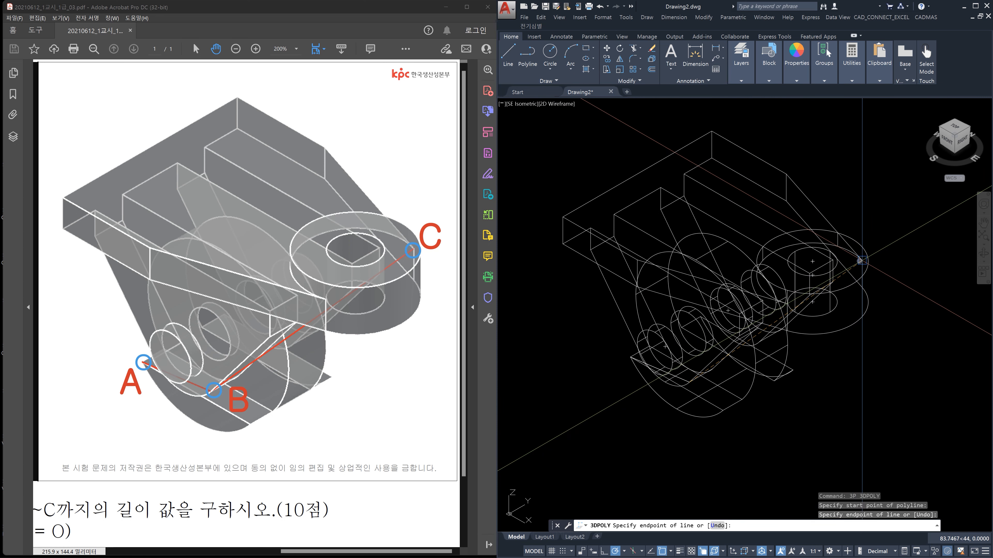
left_click(861, 261)
key("Return")
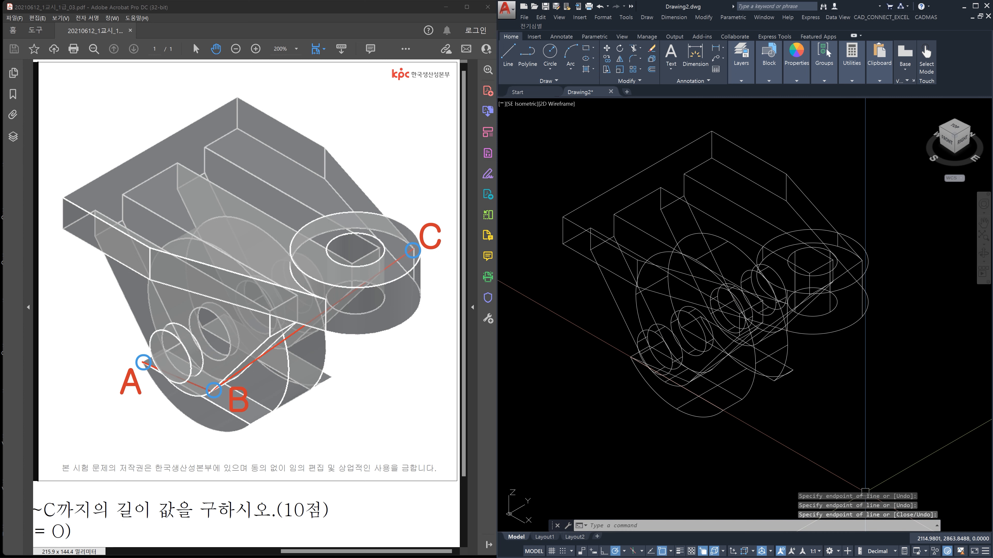
Step: Bring up the answer text file and list the A-B-C polyline's properties to compare its length with answer 3
key("alt+Tab")
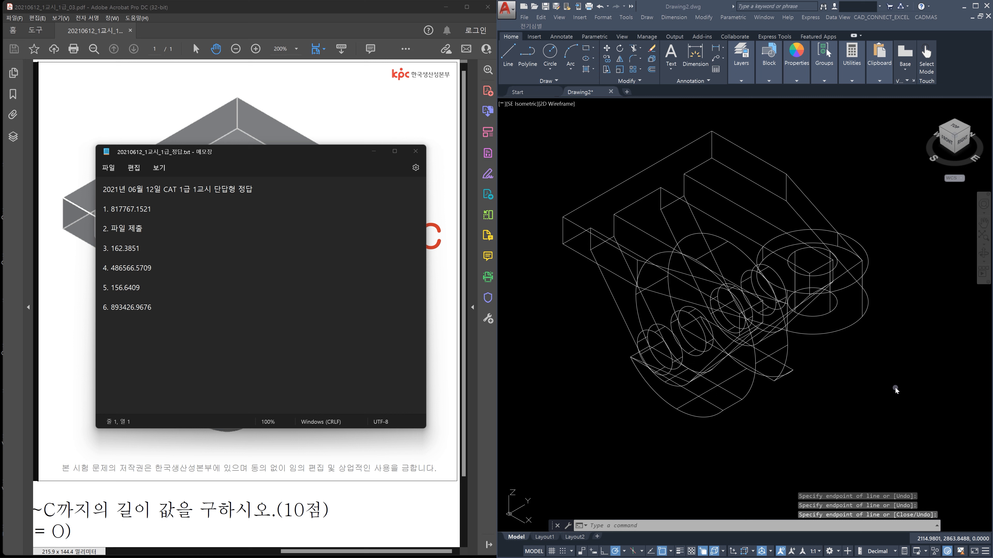
left_click(895, 388)
type("1")
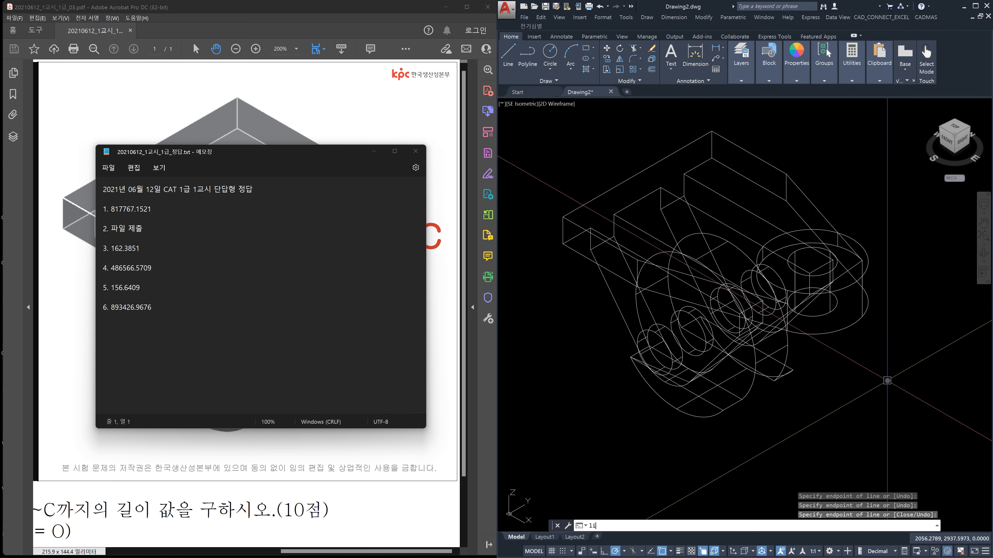
type("i")
key("Return")
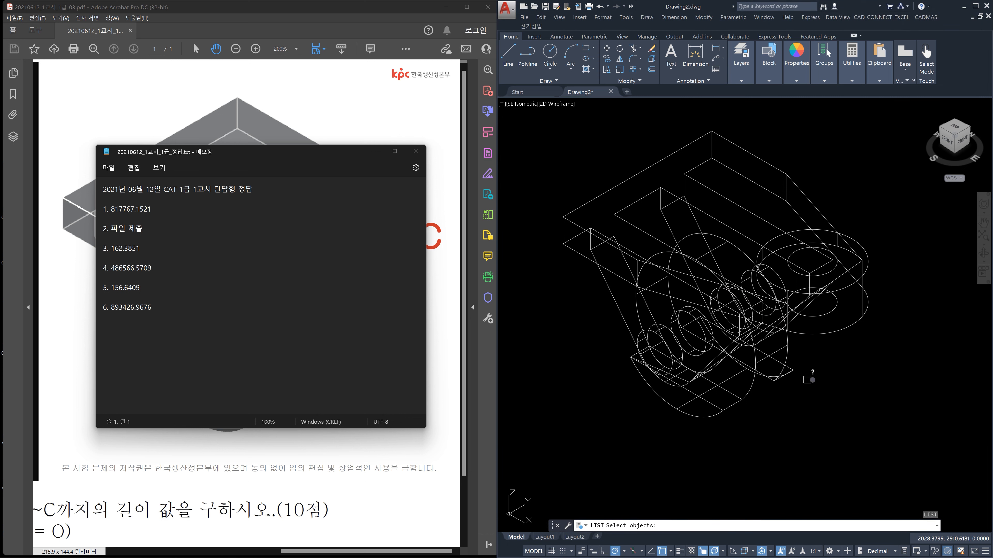
left_click(839, 274)
key("Return")
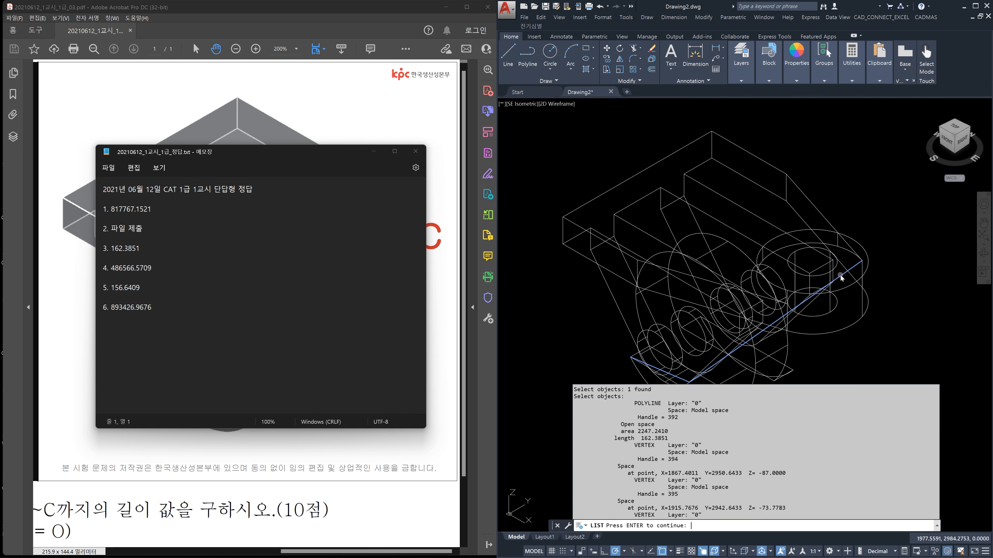
key("Return")
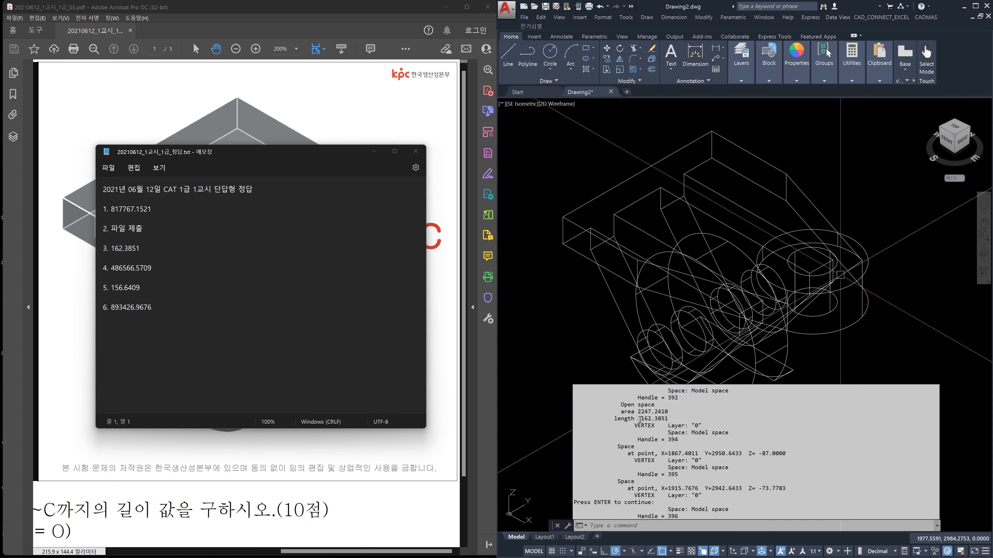
left_click_drag(661, 418, 673, 418)
key("Escape")
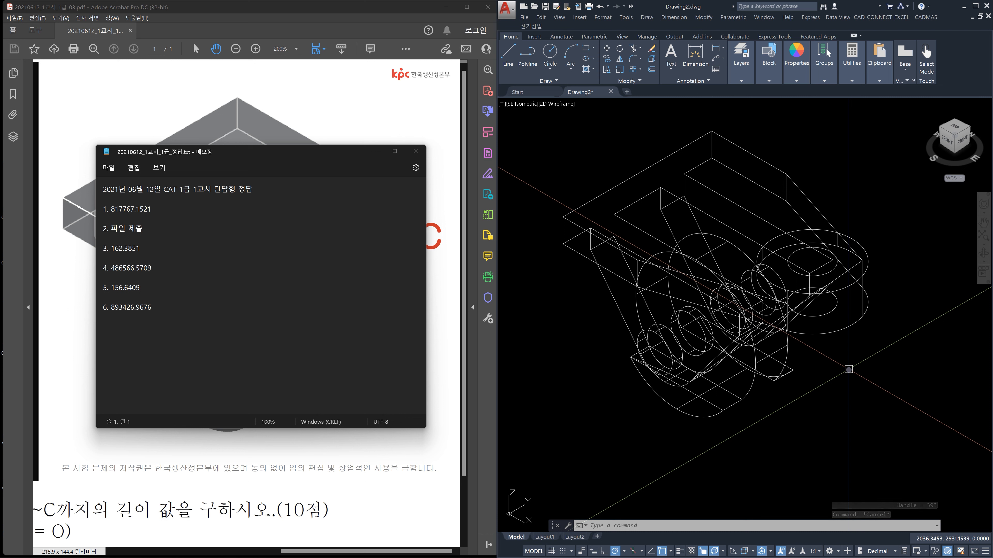
Step: Query the united solid's mass properties, compare its volume with answer 4, and close the answer file
type("volum")
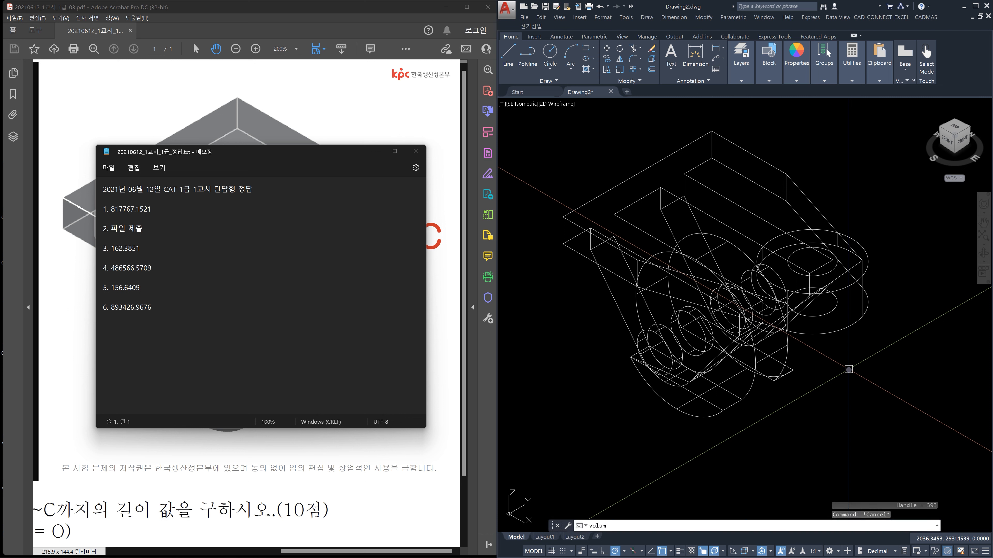
type("e")
key("Return")
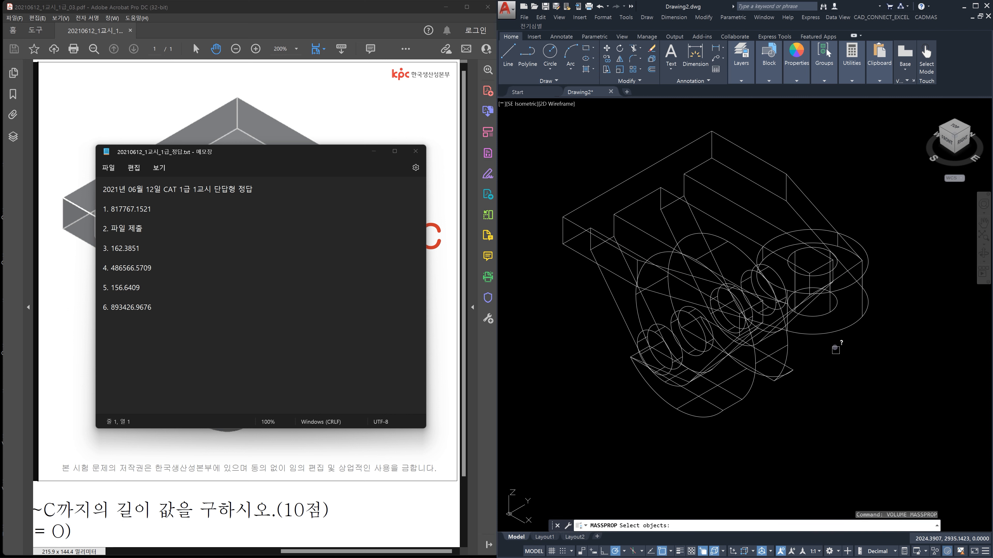
left_click(833, 332)
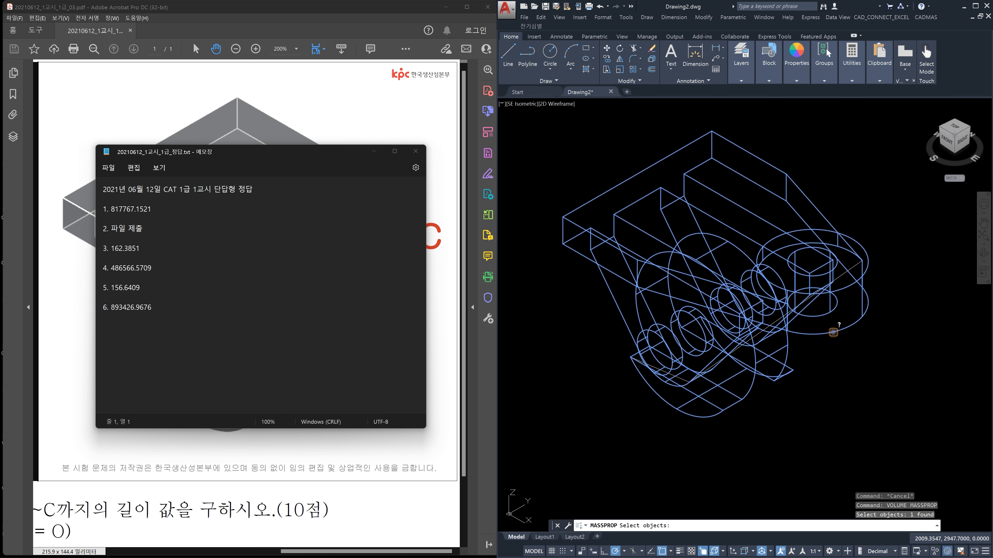
key("Return")
key("Return")
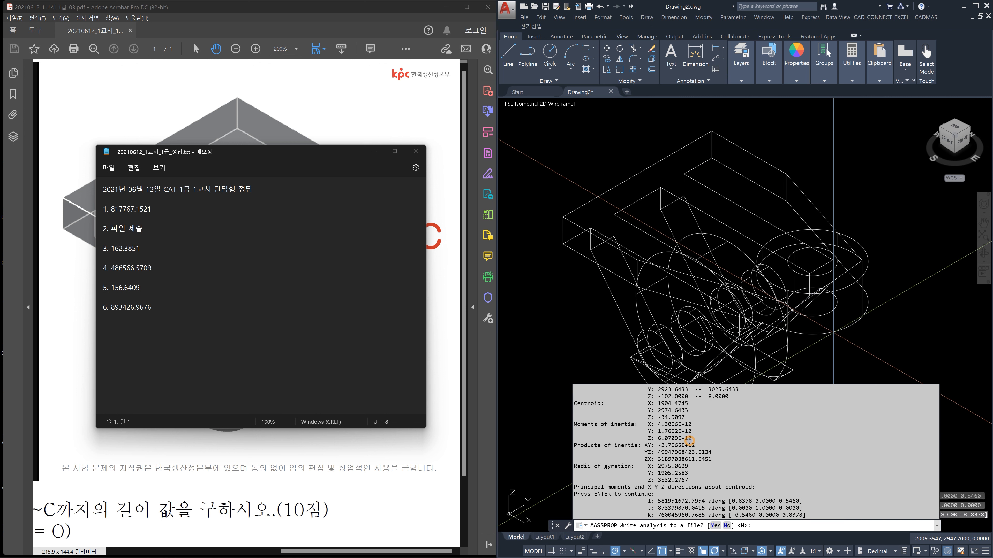
scroll(672, 433, "up", 3)
left_click(656, 434)
left_click_drag(657, 434, 697, 435)
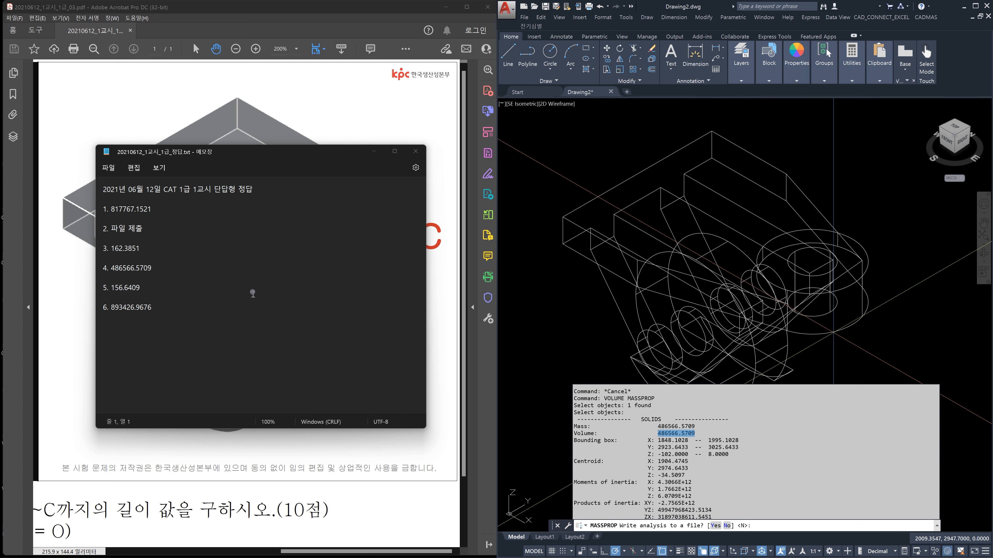
key("Escape")
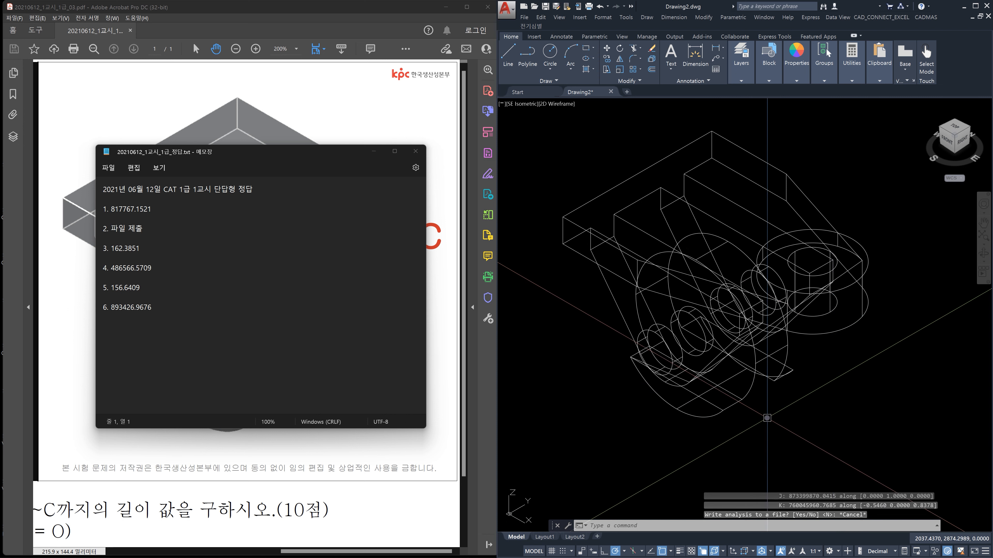
left_click(416, 155)
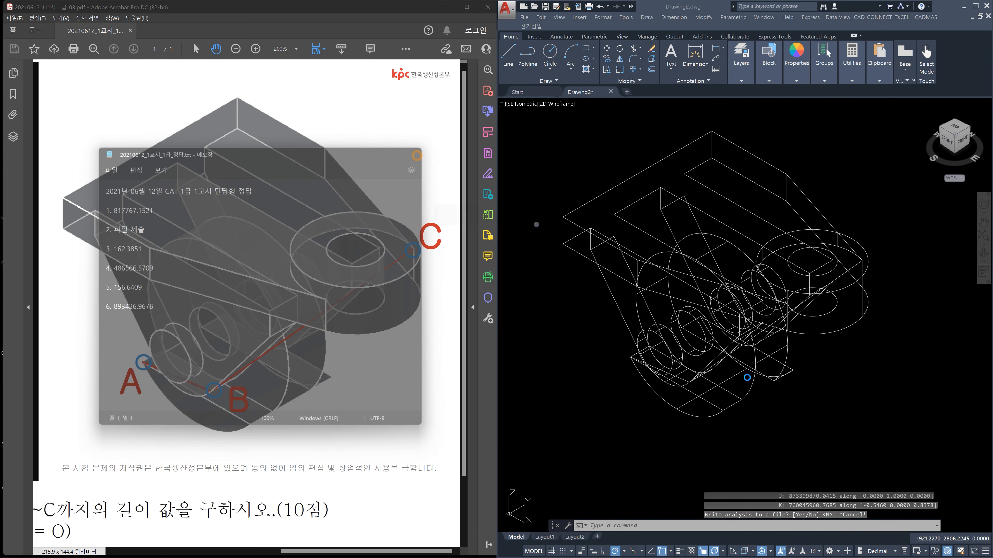